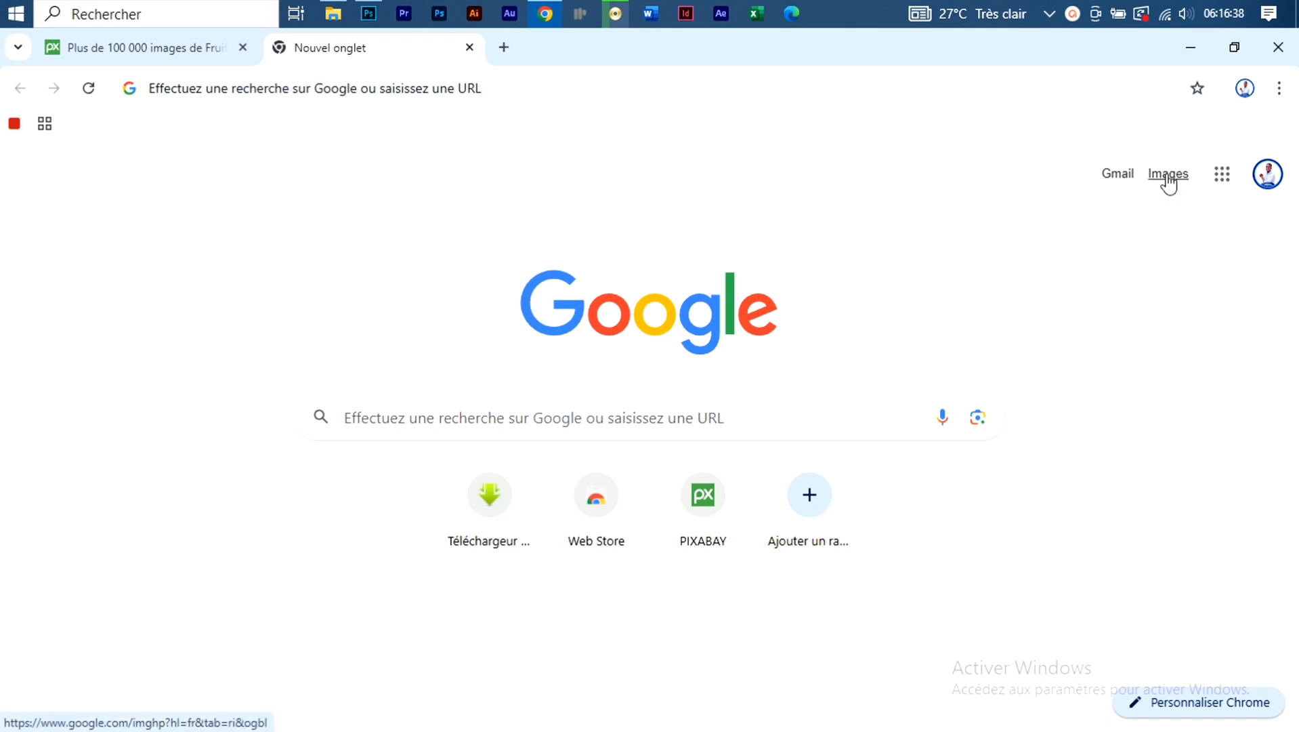
Search Google Images for "fruit orange png"
left_click(1168, 178)
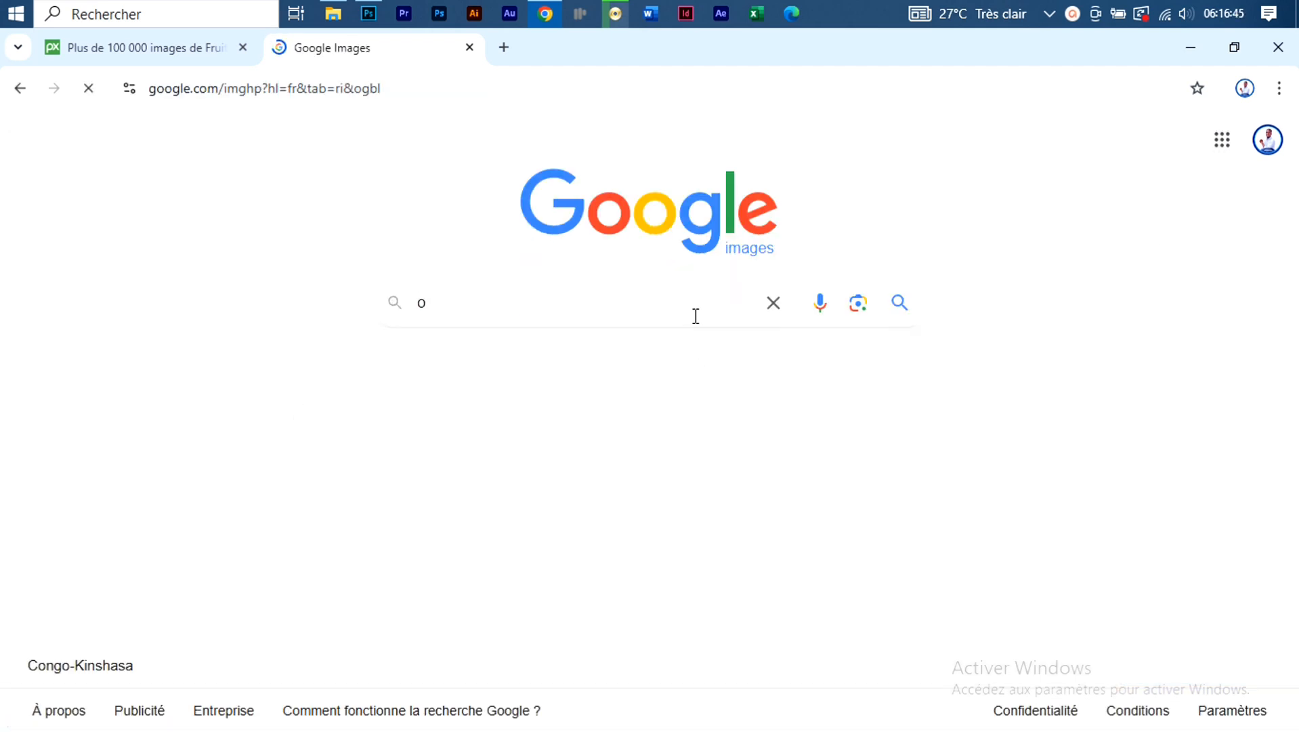
key("BackSpace")
type("fruit ")
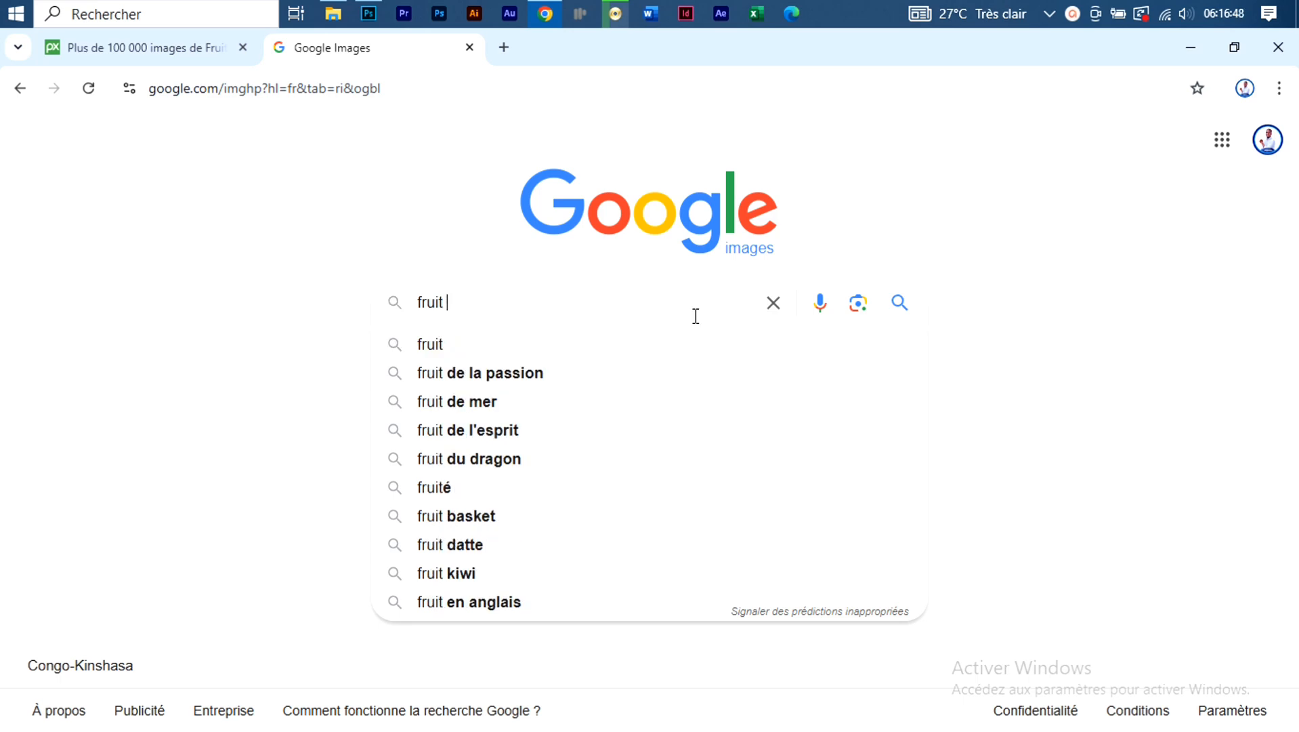
type("i")
key("BackSpace")
type("orange")
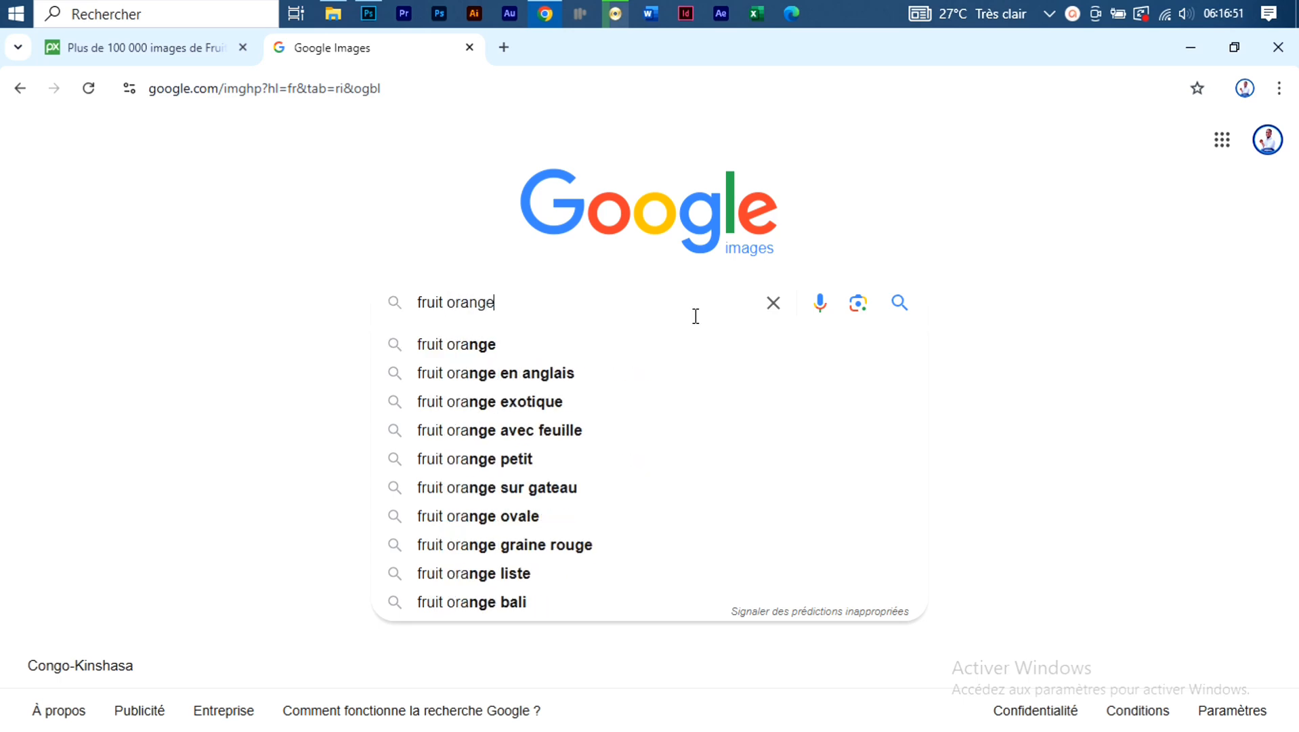
type(" png")
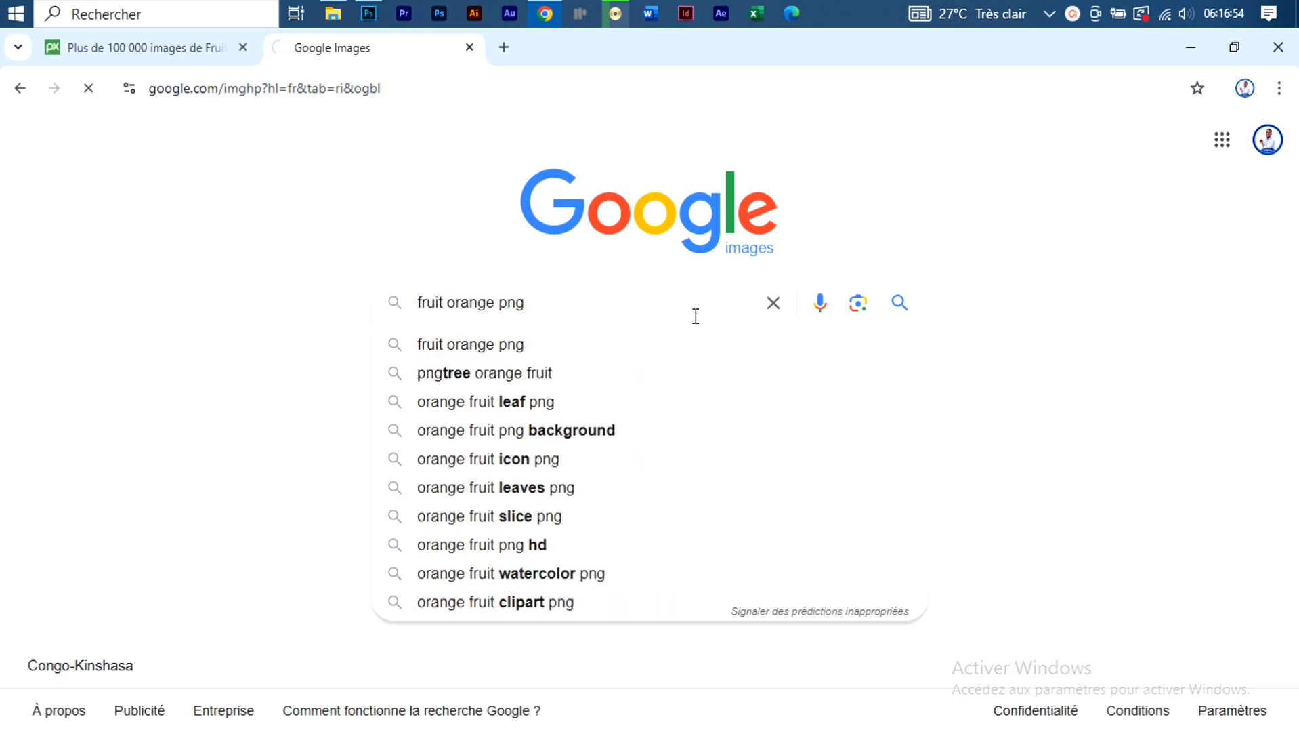
key("Return")
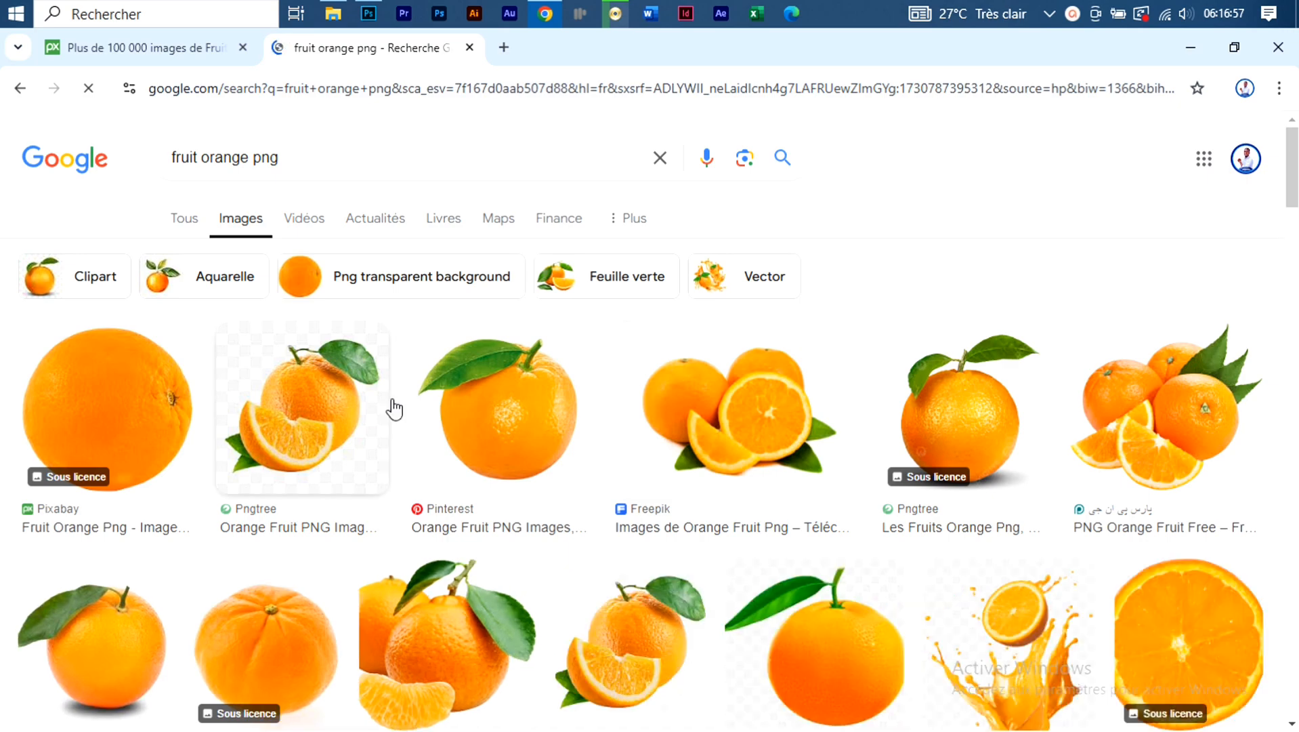
Look through the orange image results for a suitable cut-out picture
scroll(650, 420, "down", 2)
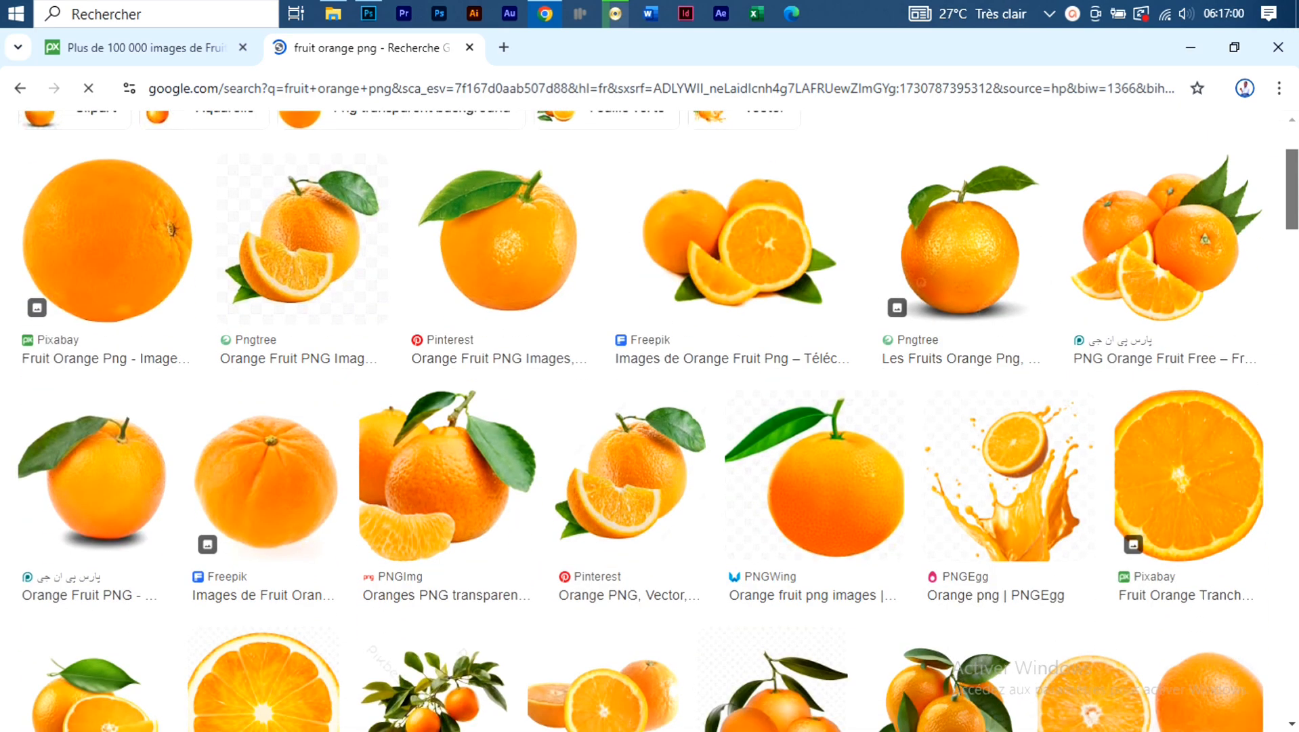
scroll(650, 420, "down", 5)
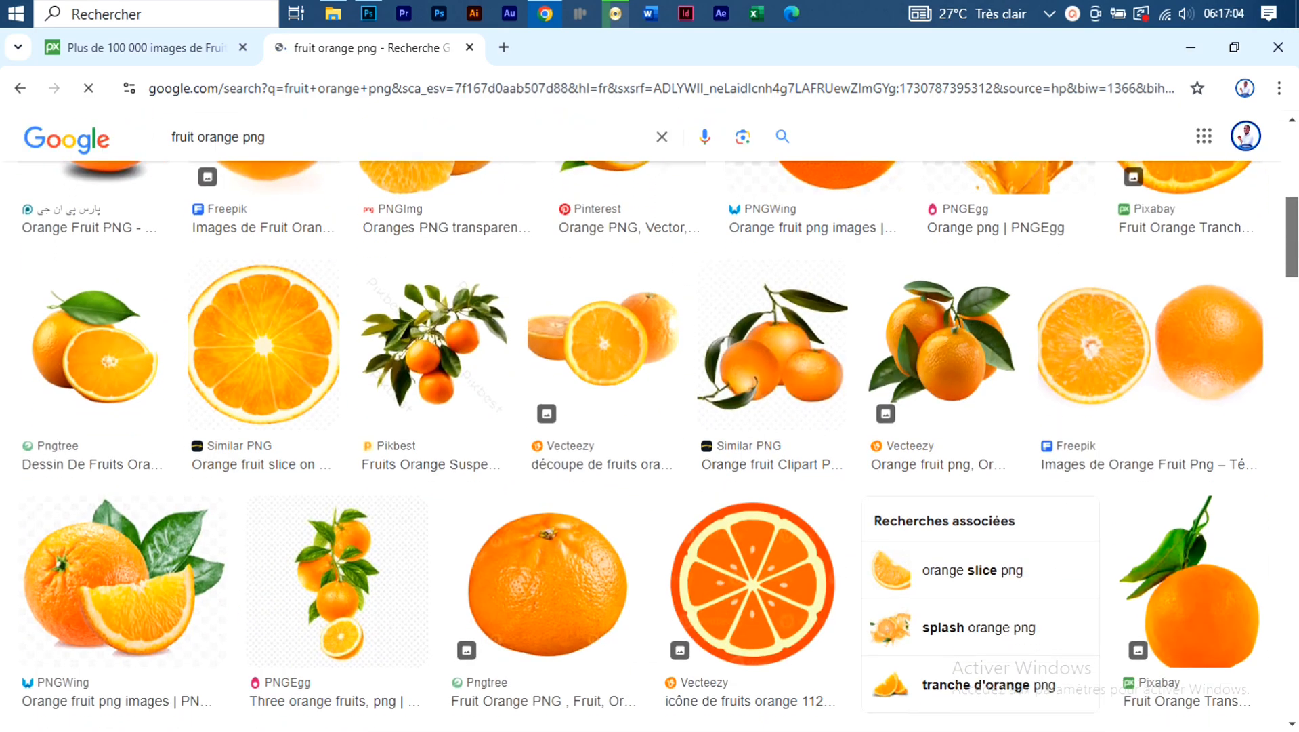
left_click_drag(1295, 245, 1297, 603)
scroll(1289, 432, "up", 10)
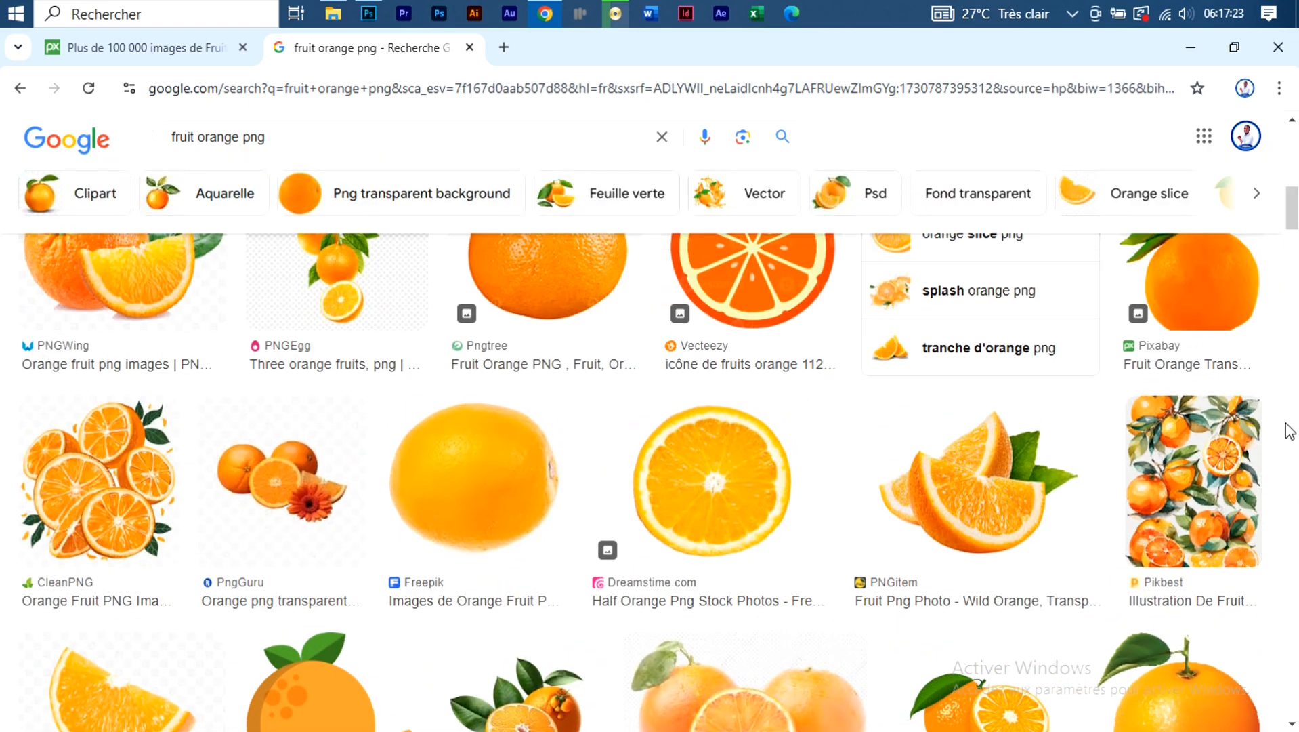
scroll(1285, 429, "down", 10)
scroll(1296, 260, "up", 3)
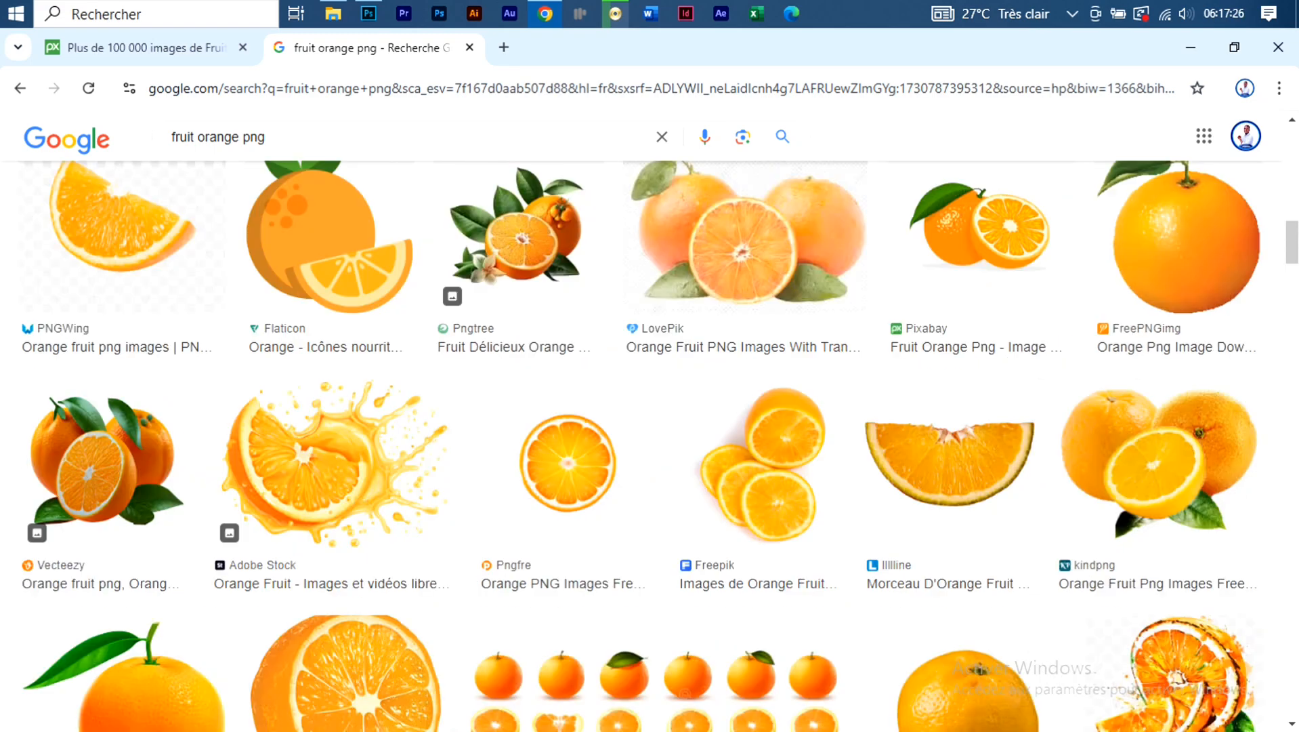
left_click_drag(1295, 259, 1295, 163)
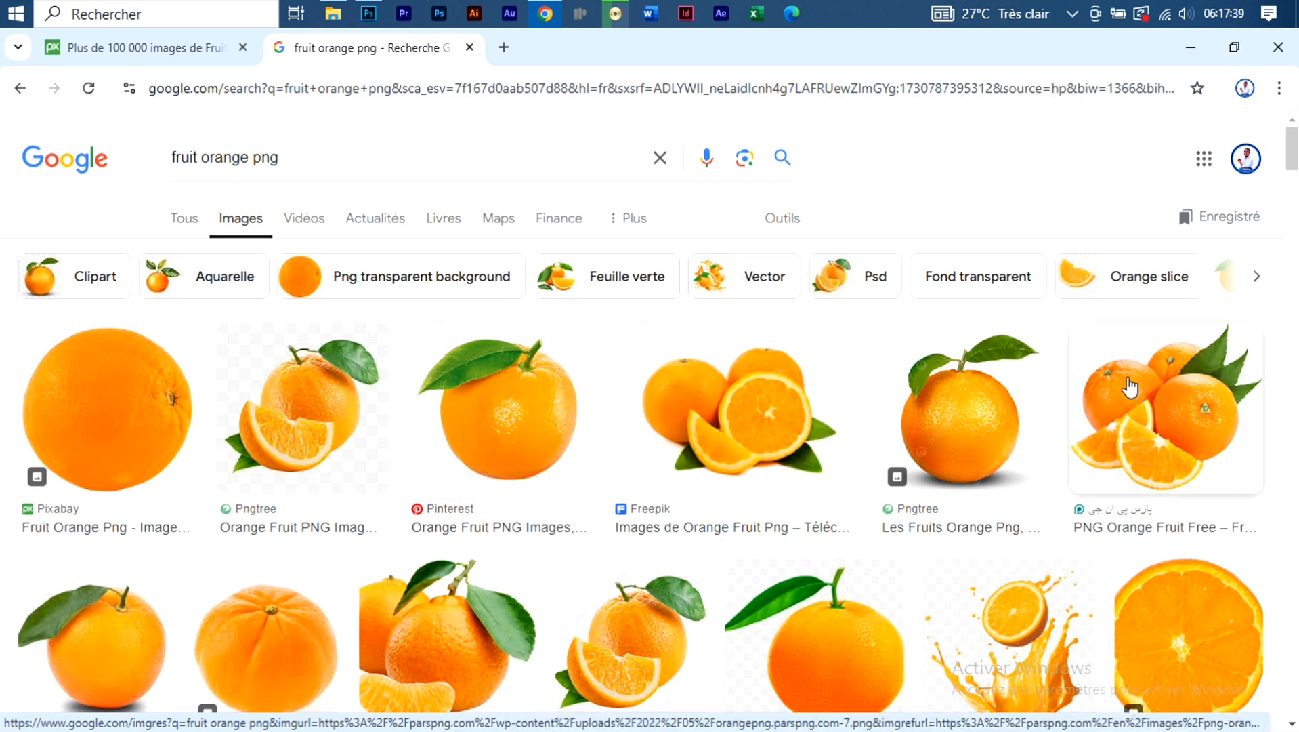
left_click_drag(1295, 163, 1296, 183)
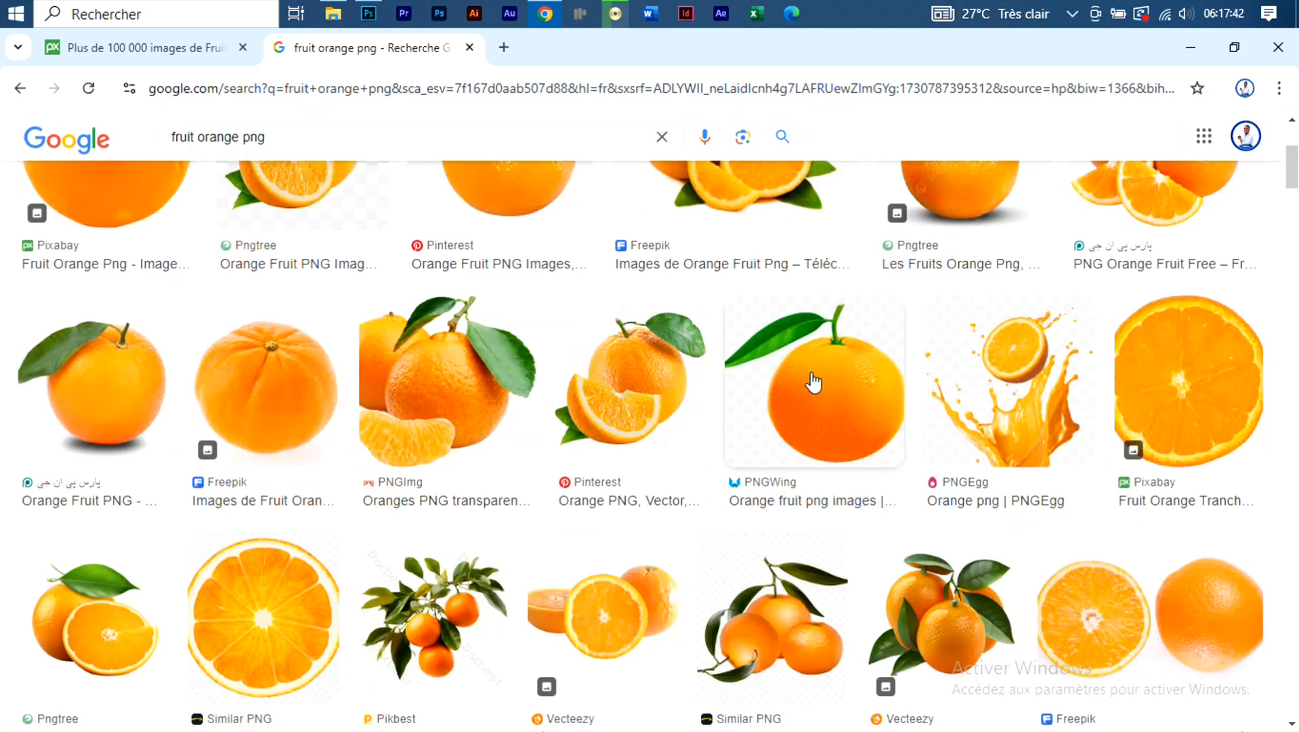
Preview the PNGWing result showing a whole orange with one green leaf and visit its source page
left_click(821, 422)
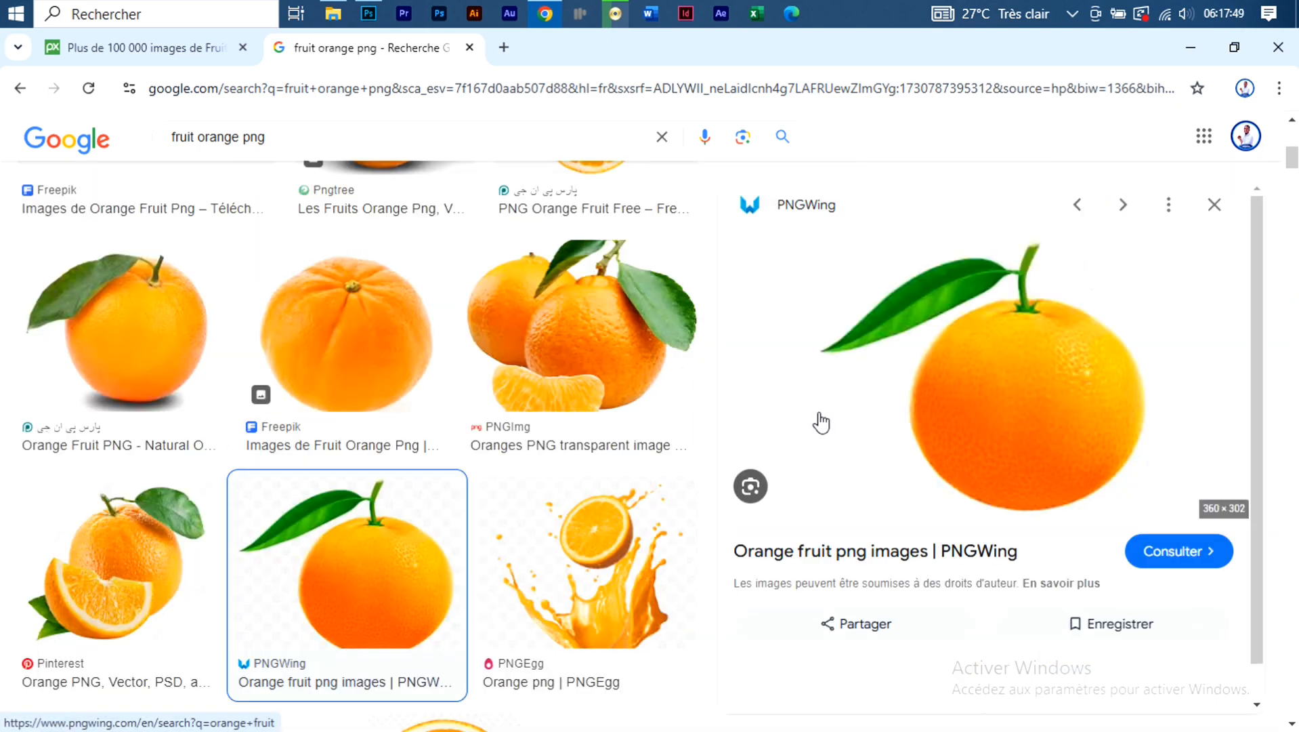
left_click_drag(1251, 308, 1294, 306)
left_click(1184, 541)
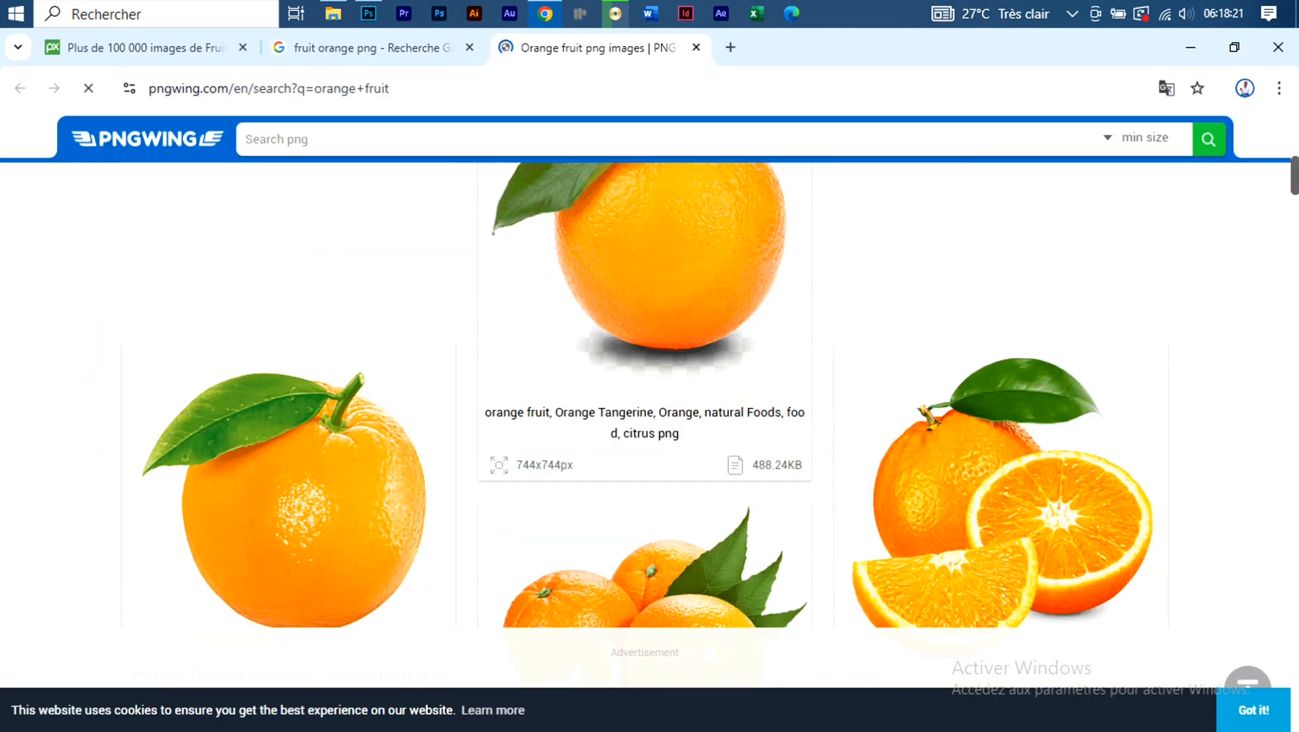
Browse the PNGWing orange fruit images and open the 756x695px citrus fruit with a leaf
scroll(643, 393, "down", 3)
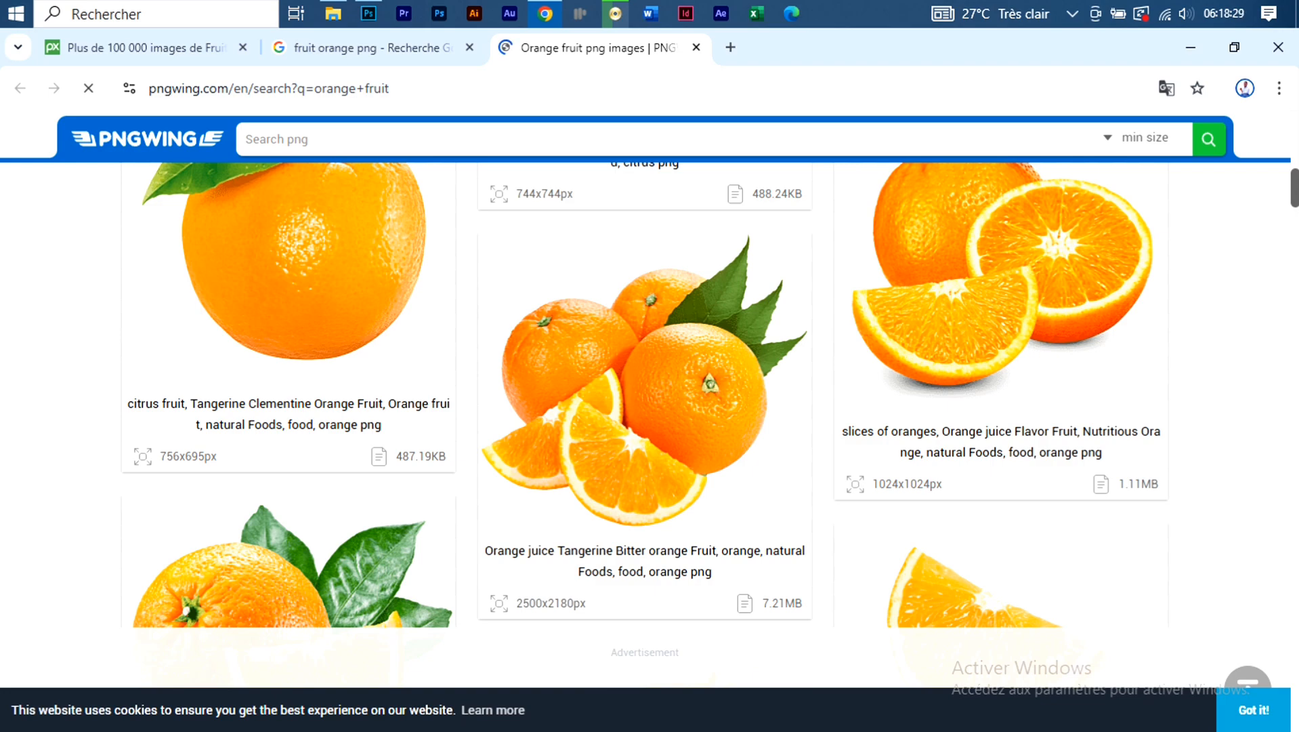
scroll(644, 393, "down", 8)
scroll(643, 393, "up", 5)
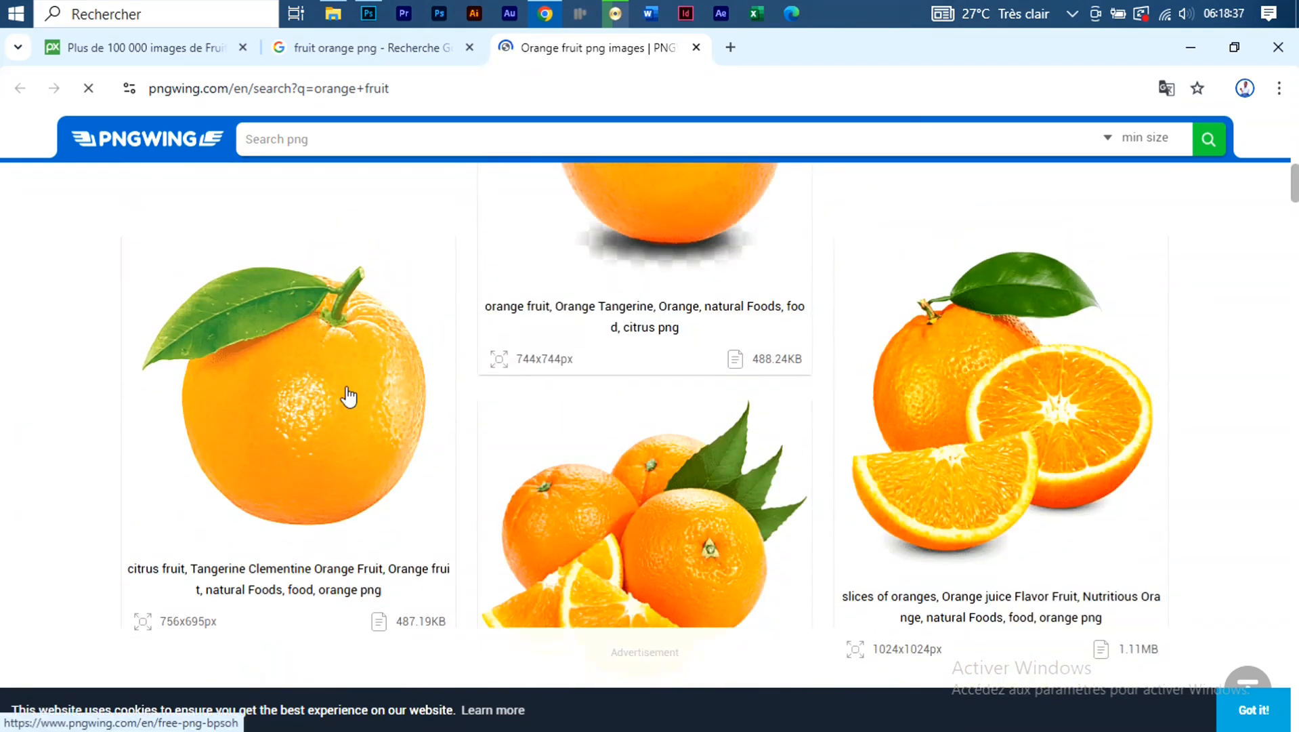
left_click(348, 397)
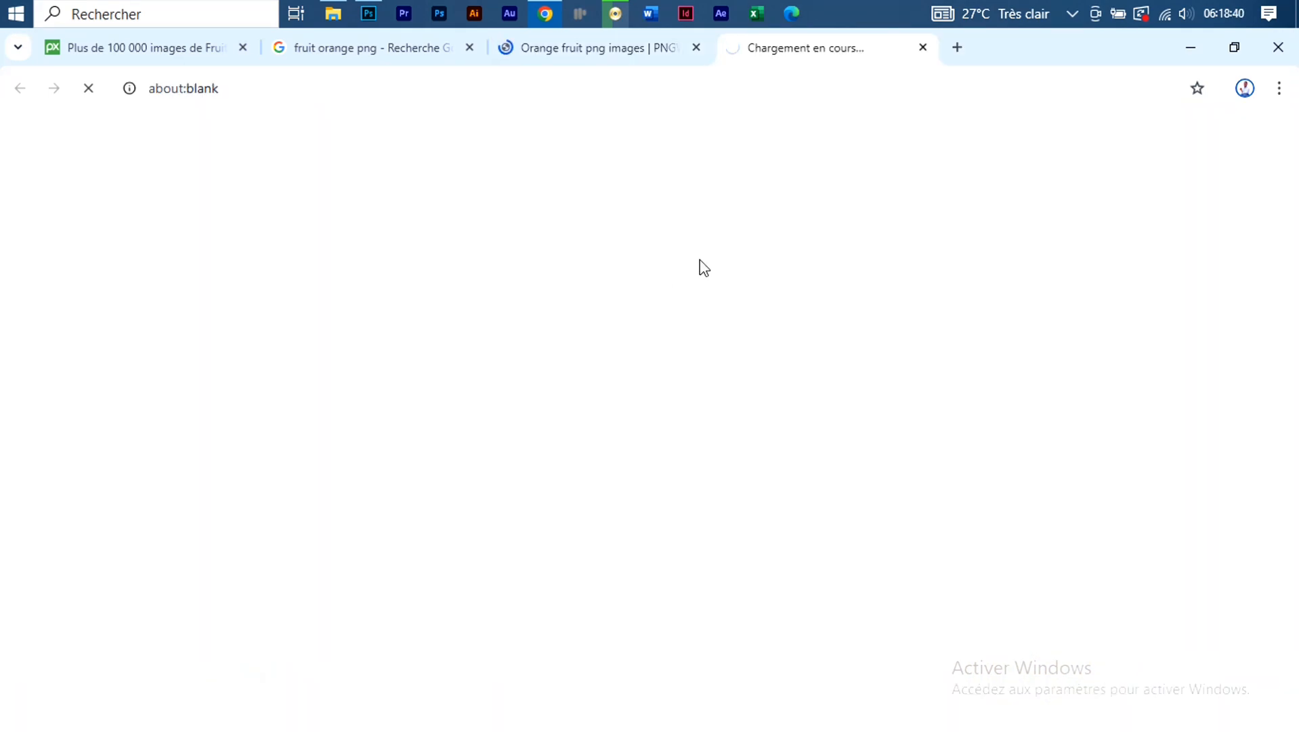
Download the 487.19KB citrus fruit PNG, completing the check that asks for letters in order
scroll(1125, 252, "down", 10)
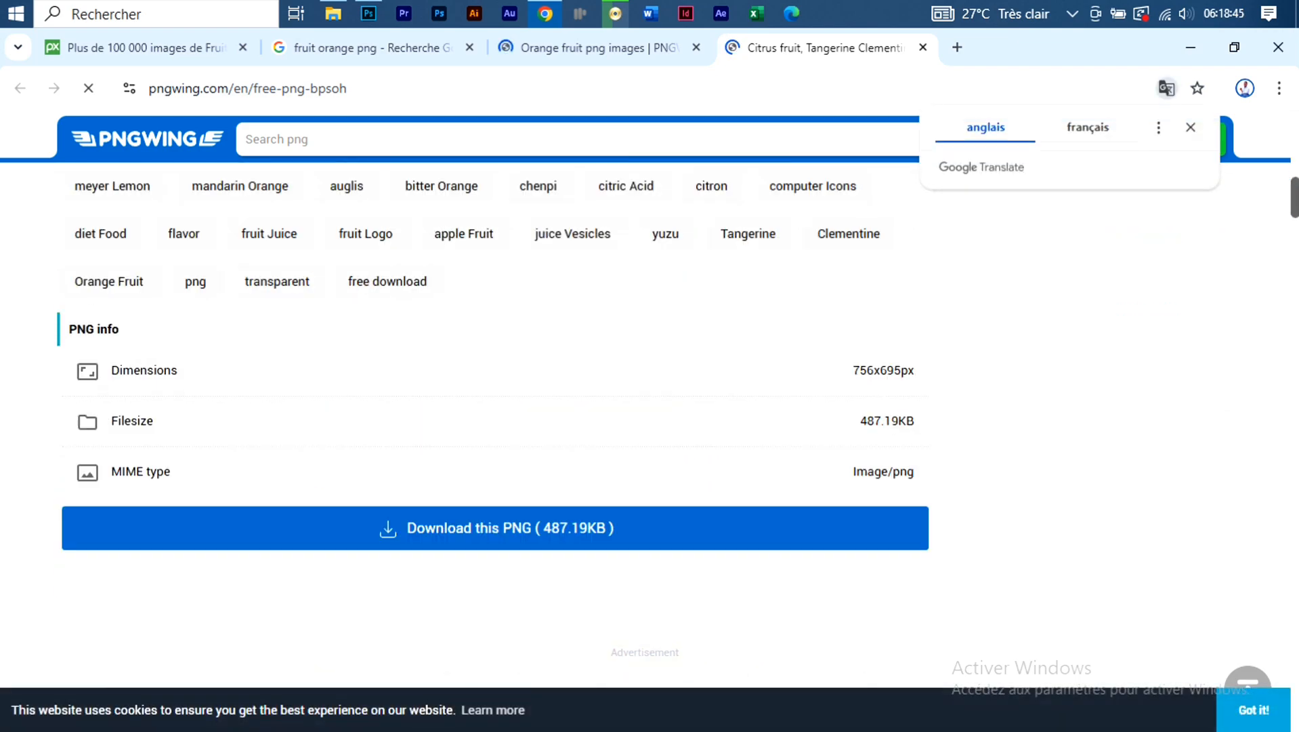
left_click_drag(1295, 197, 1295, 211)
left_click(557, 483)
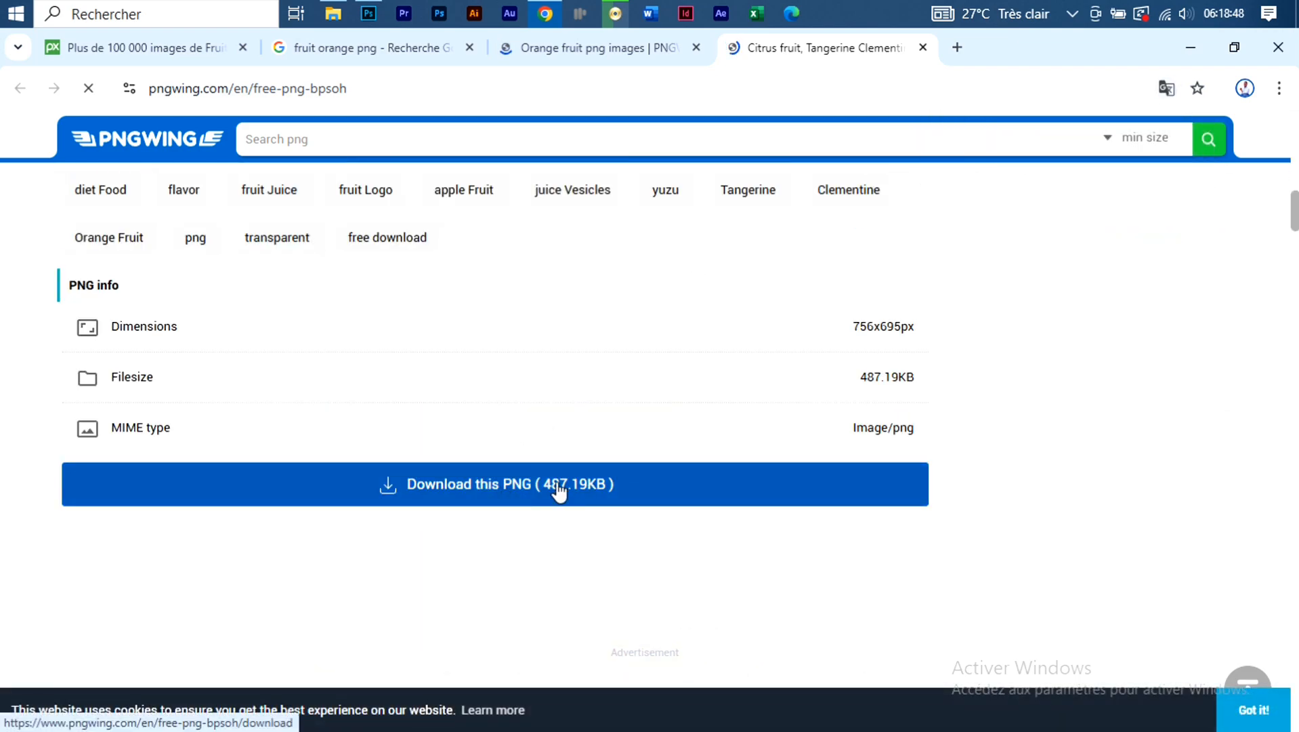
left_click(632, 491)
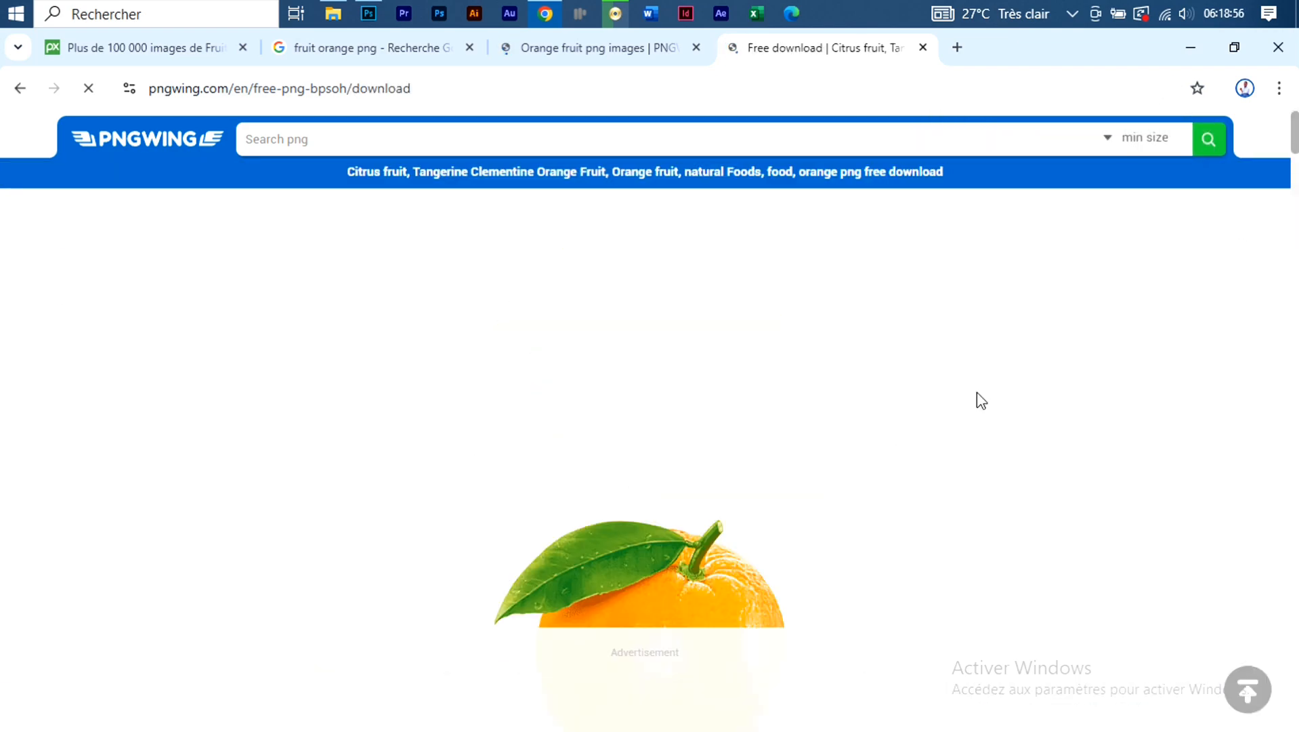
left_click_drag(1295, 151, 1295, 187)
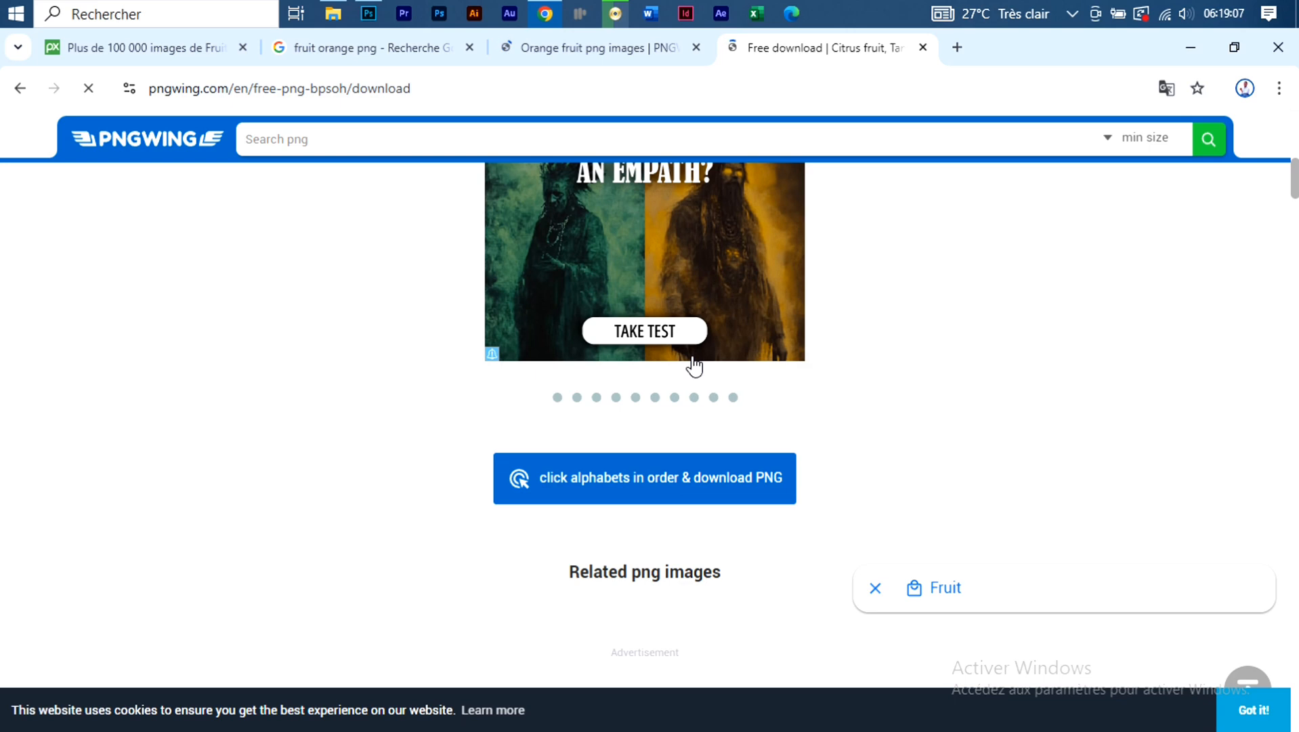
left_click(645, 477)
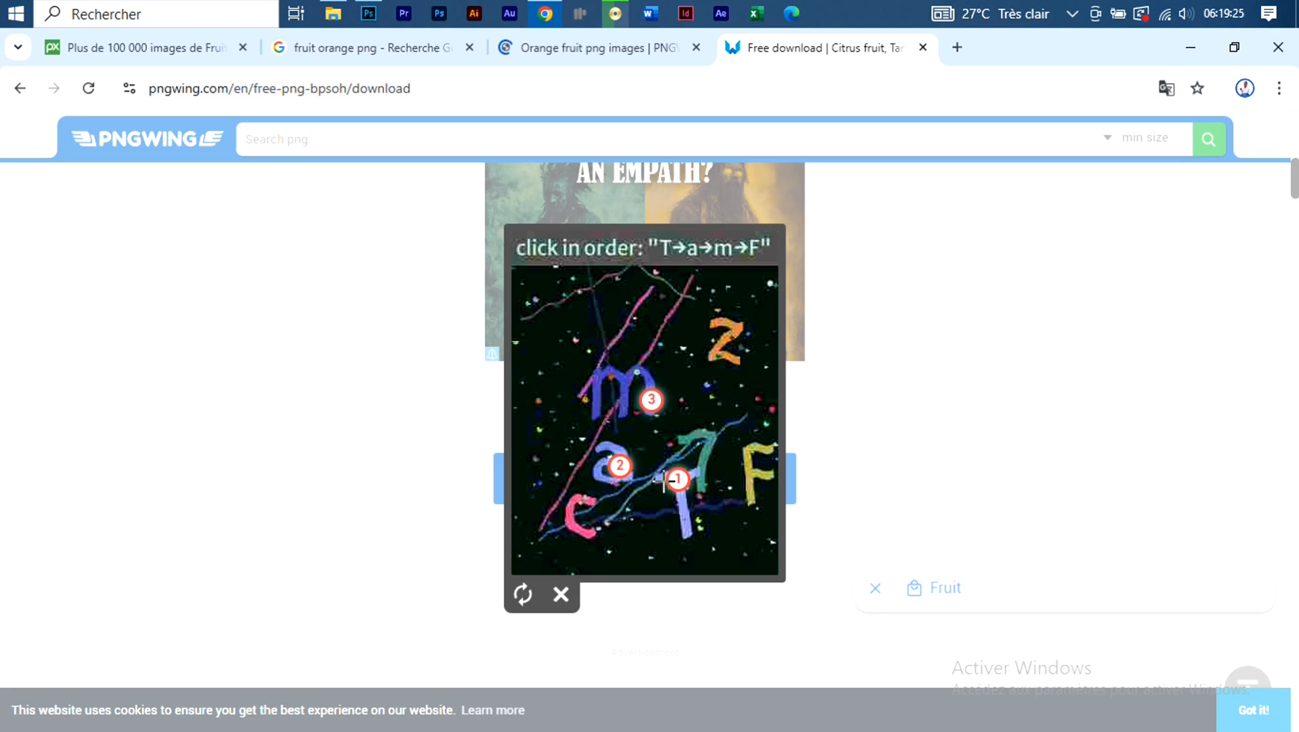
left_click(749, 459)
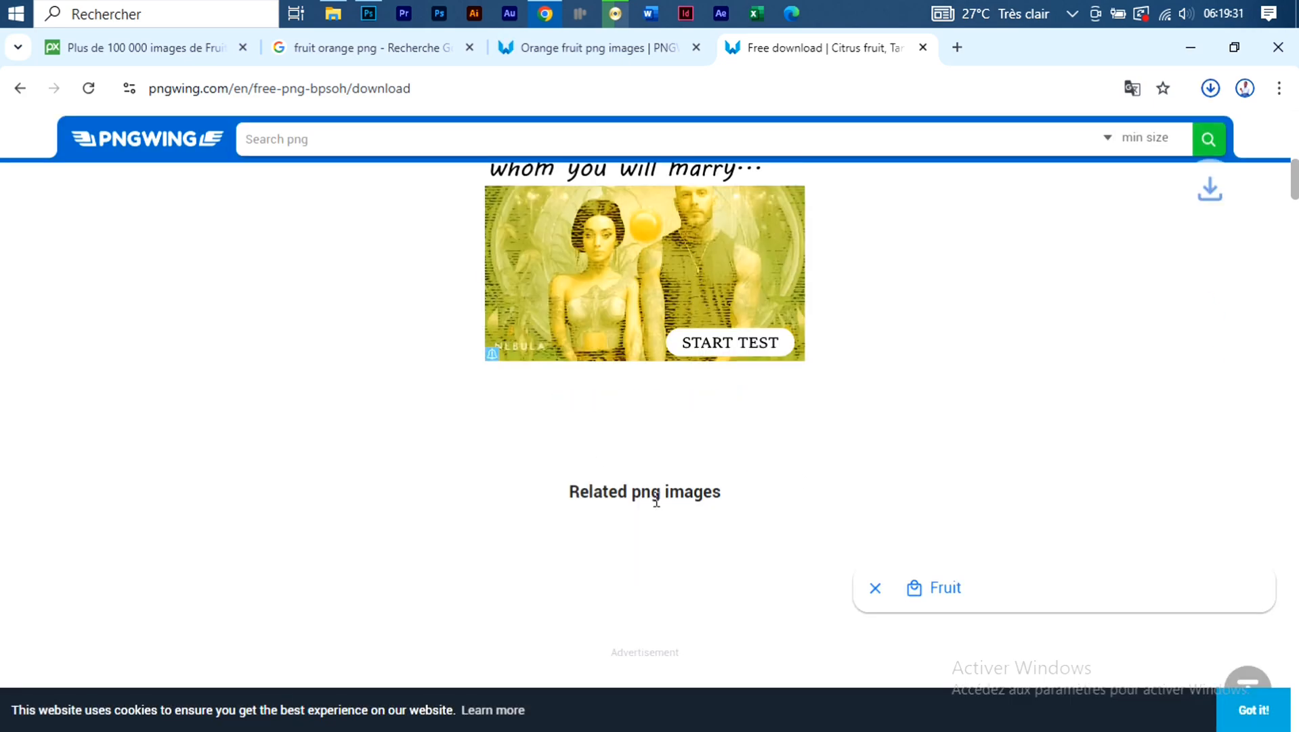
Return to the PNGWing orange fruit results, dismiss the ad and open the 829x829px orange slice image
left_click(583, 54)
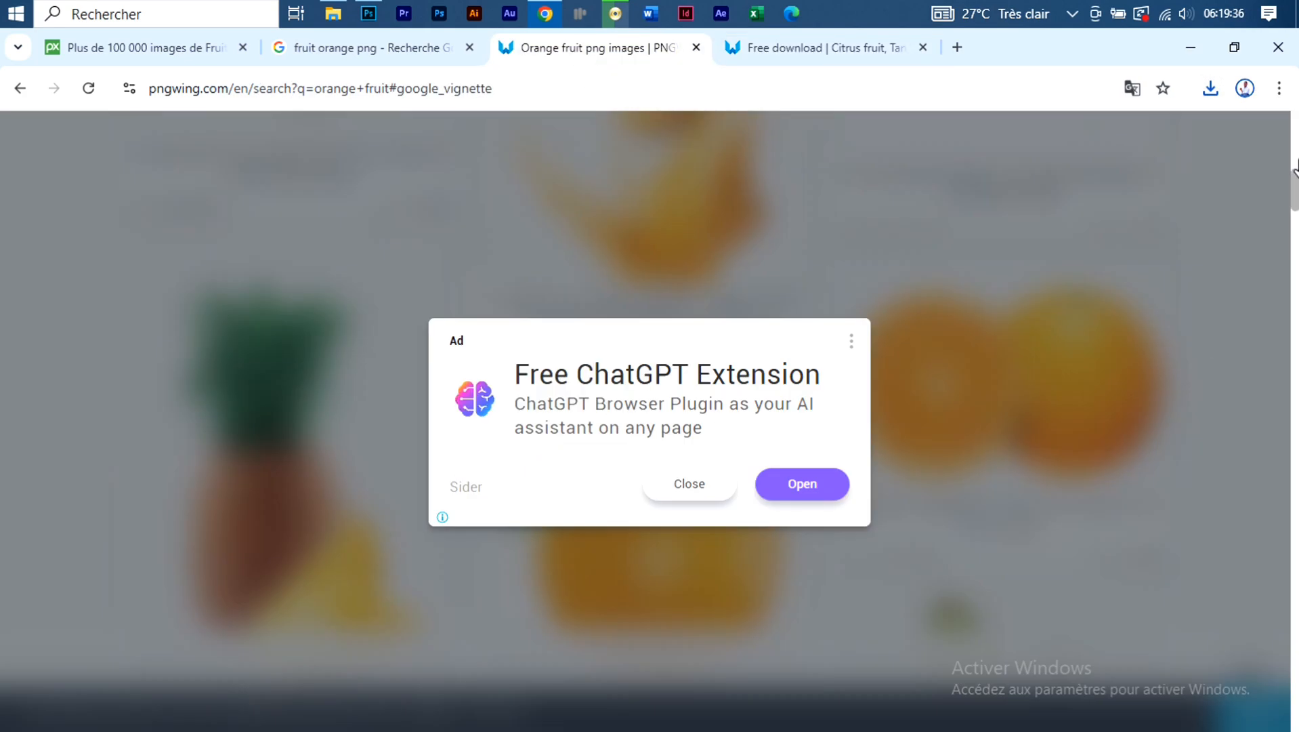
left_click(684, 491)
scroll(683, 497, "down", 13)
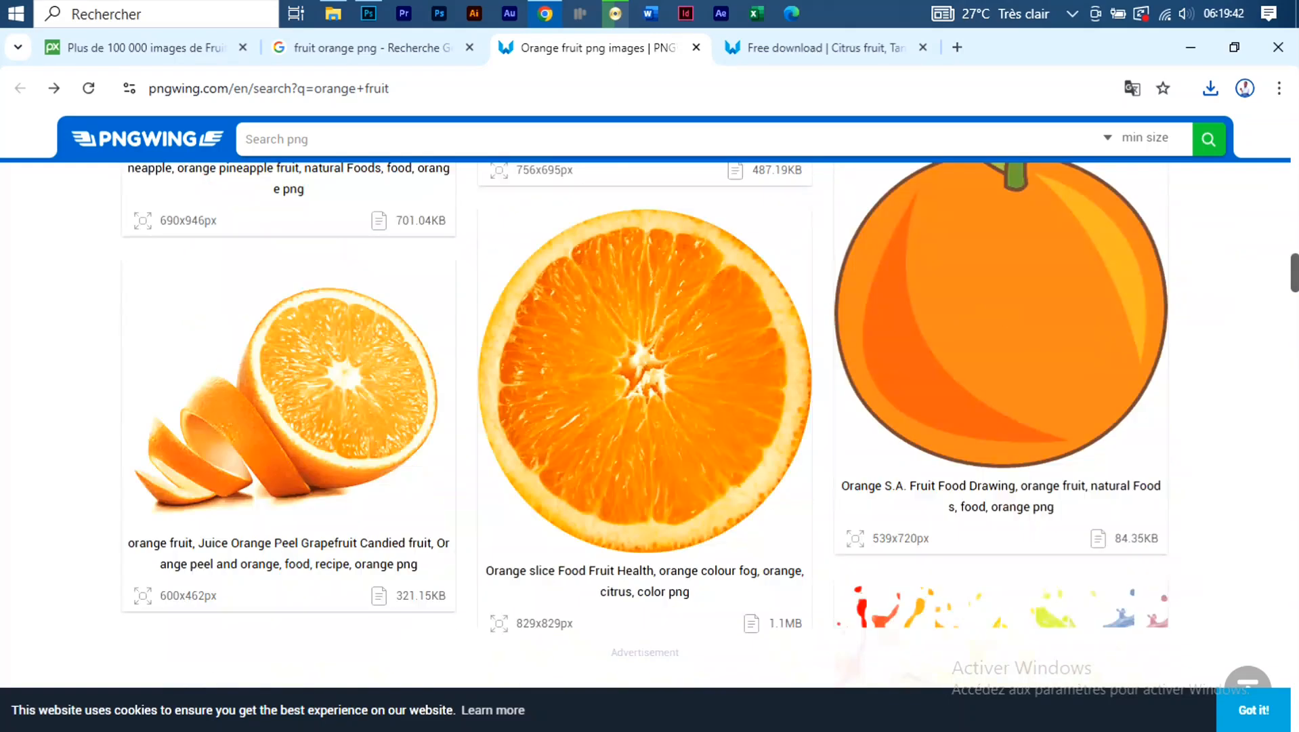
left_click(603, 487)
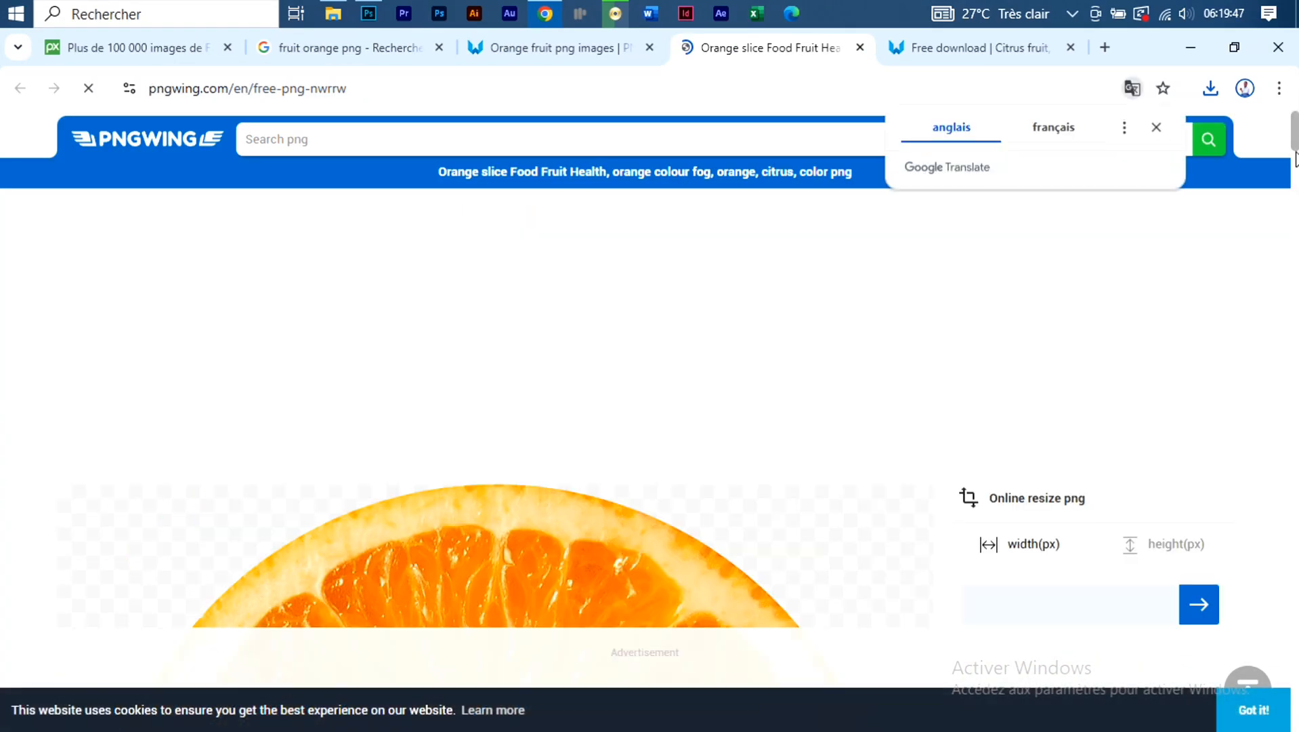
Download the 1.1MB orange slice PNG from its image page
scroll(1296, 192, "down", 5)
scroll(1296, 191, "down", 8)
scroll(1295, 192, "up", 3)
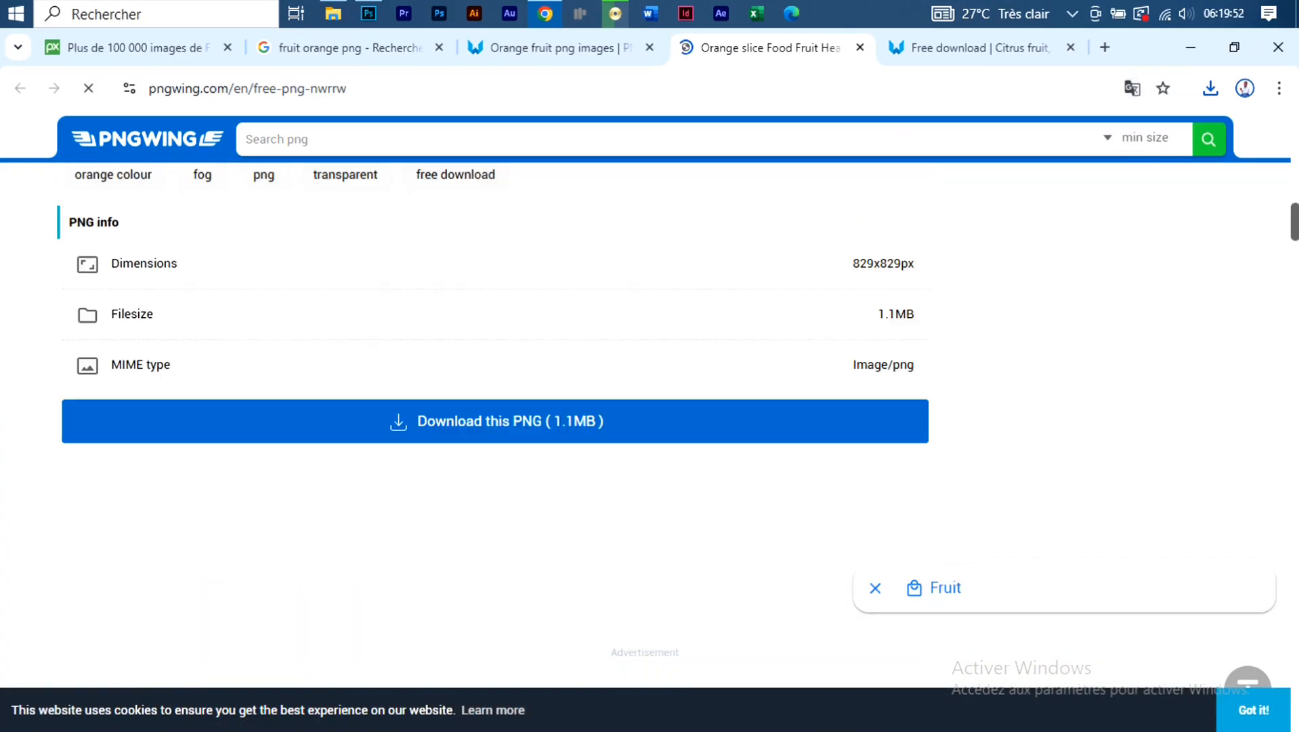
left_click(552, 436)
left_click_drag(1295, 140, 1295, 176)
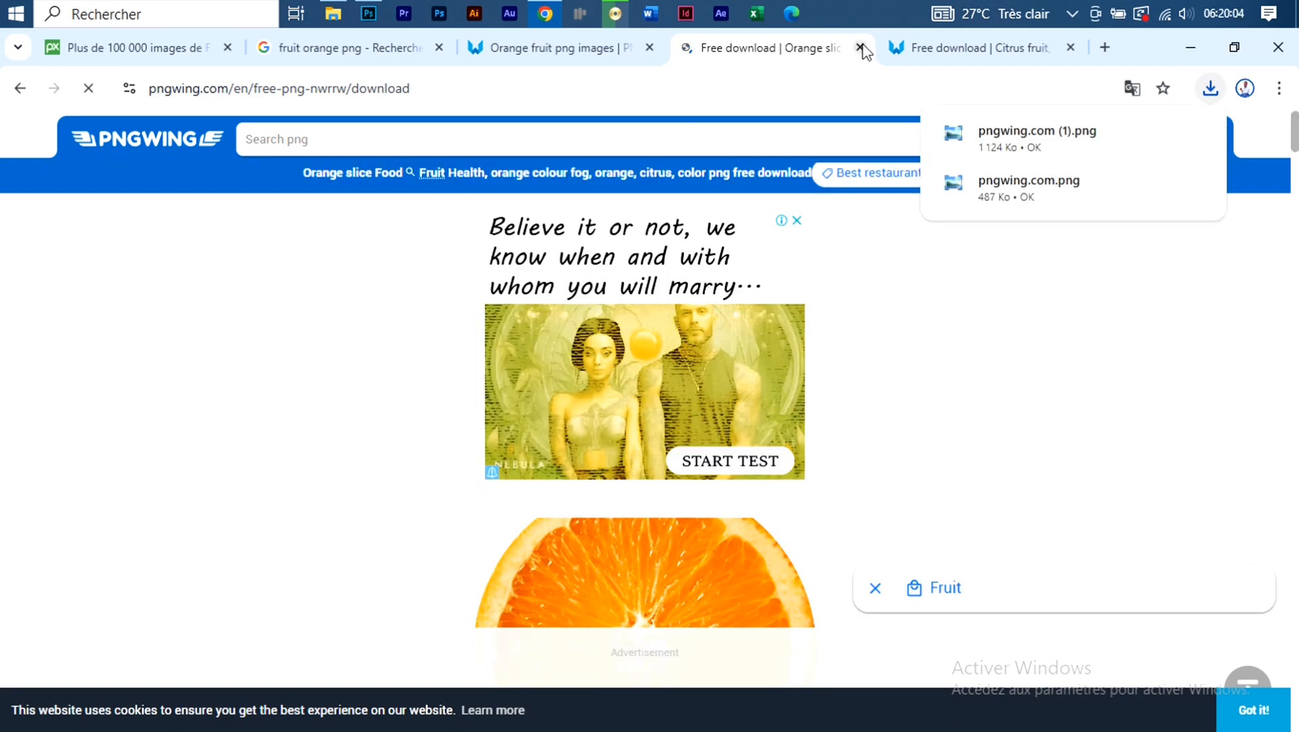
Go back to the PNGWing orange fruit results and open the 658x544px orange juice splash art
left_click(545, 47)
scroll(644, 392, "down", 10)
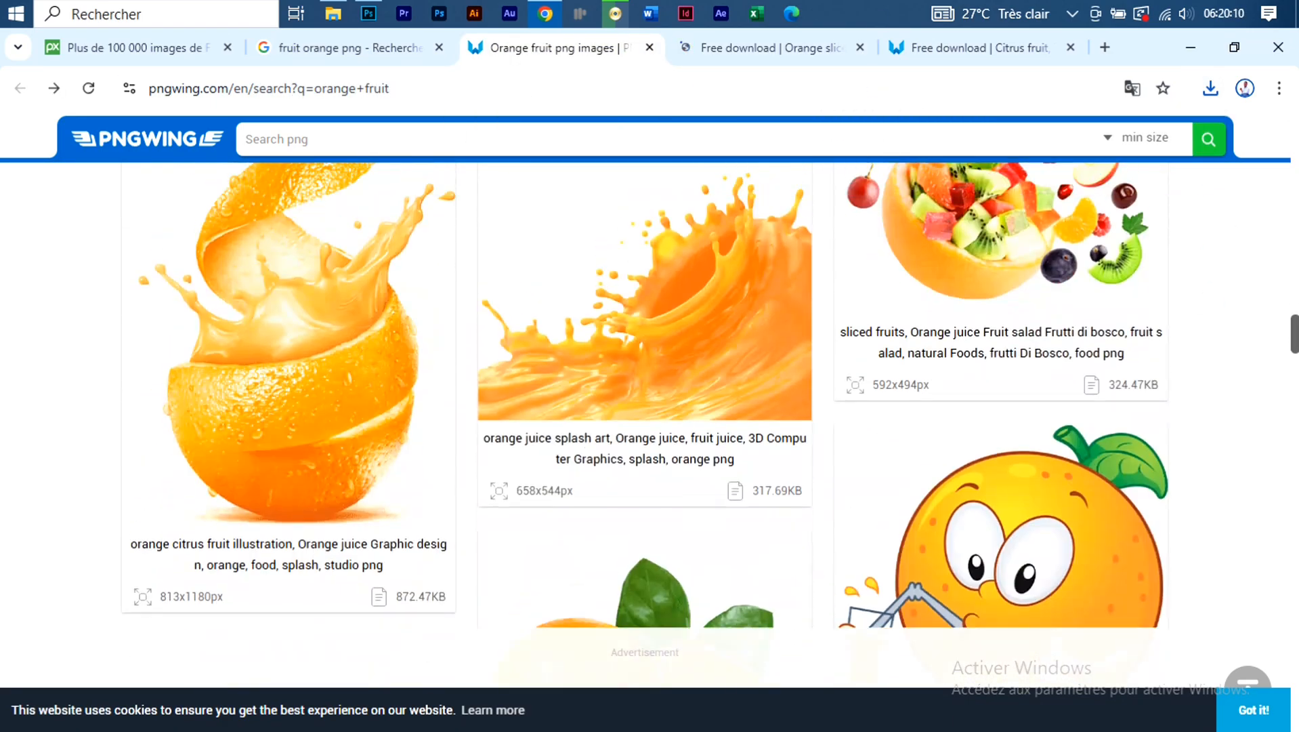
scroll(683, 406, "down", 10)
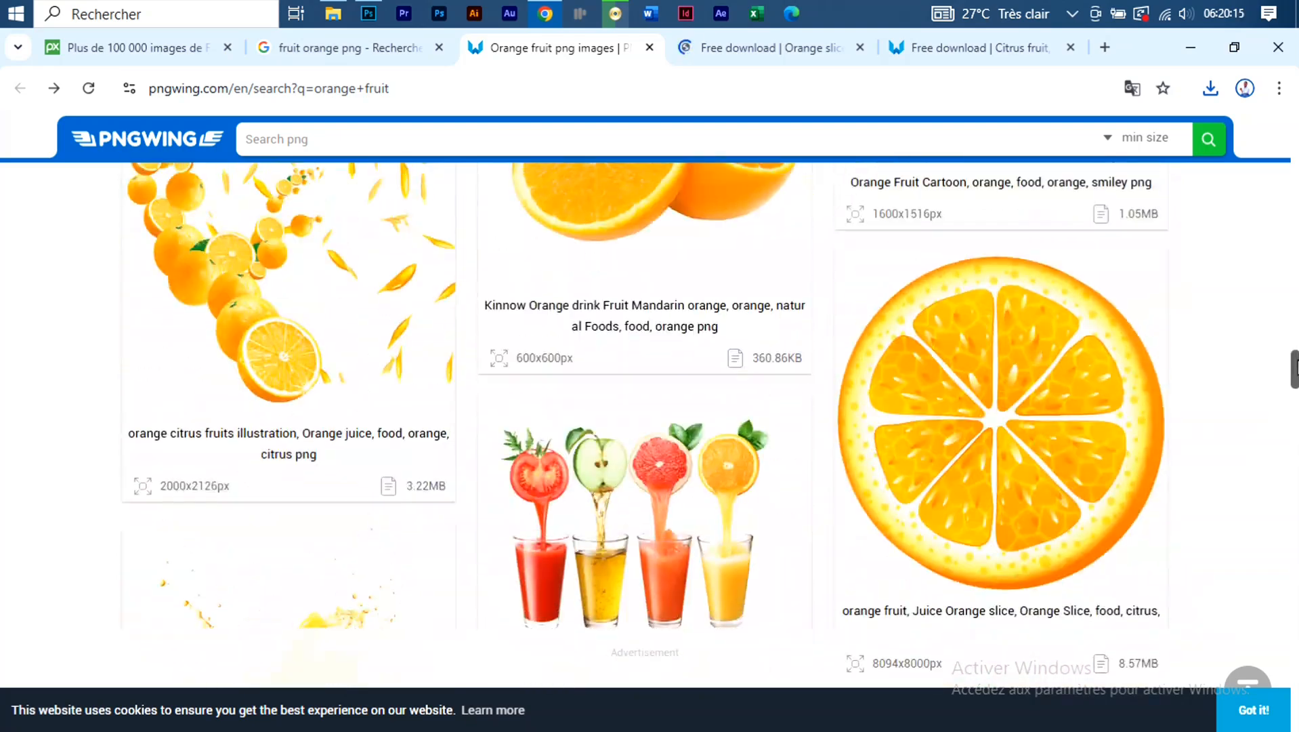
scroll(645, 393, "down", 10)
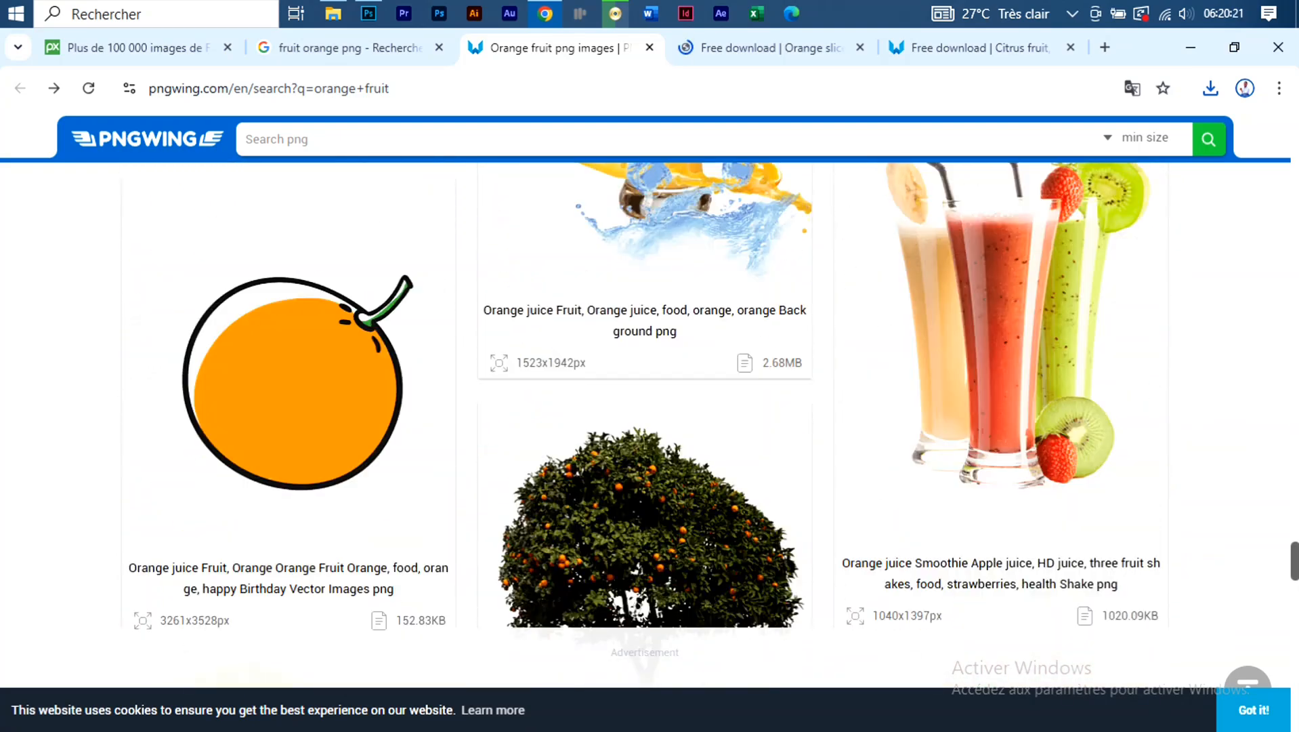
scroll(645, 393, "up", 10)
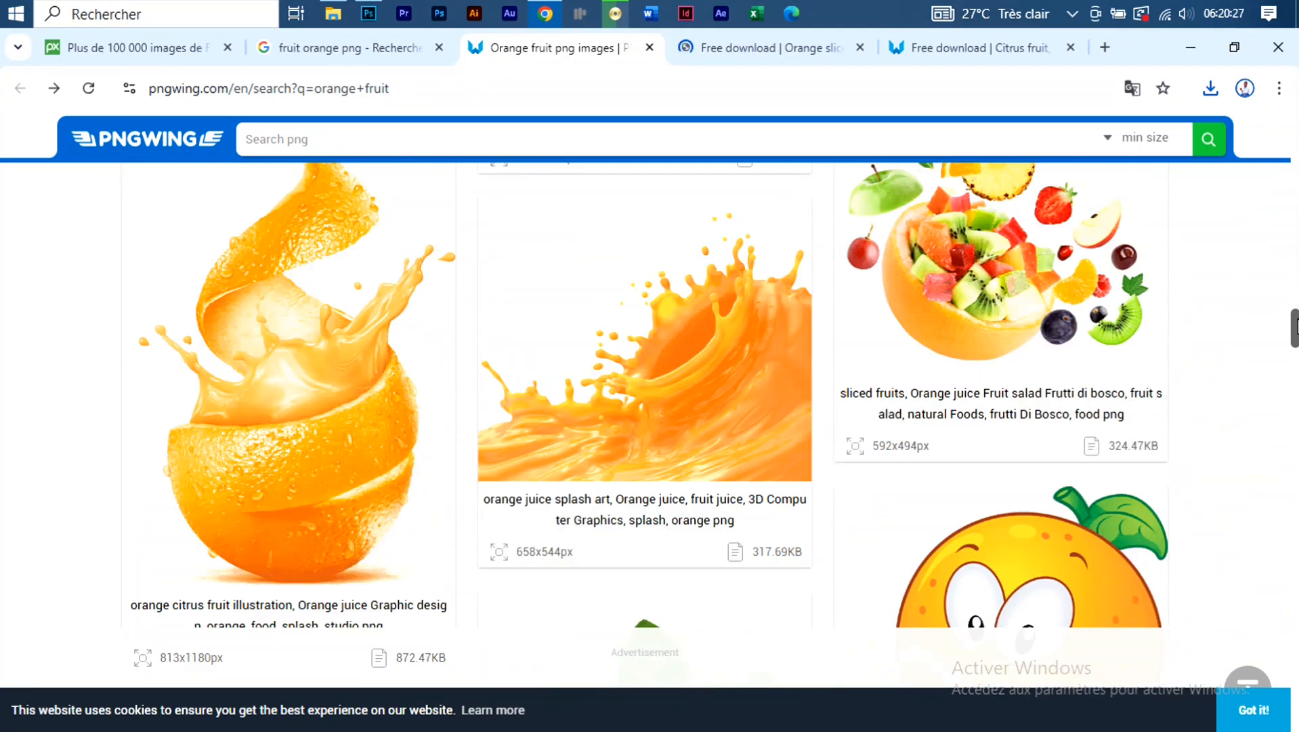
left_click(688, 348)
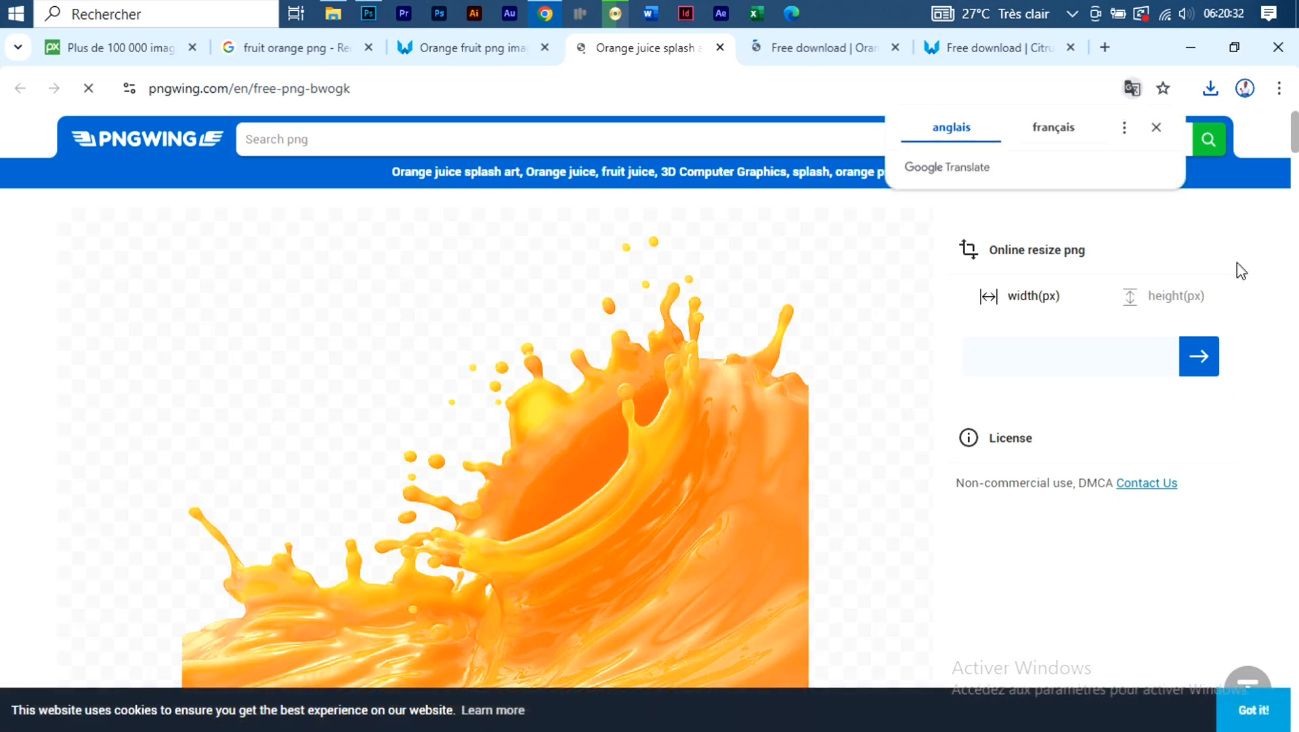
Download the orange juice splash art PNG
scroll(1241, 271, "down", 10)
left_click(580, 456)
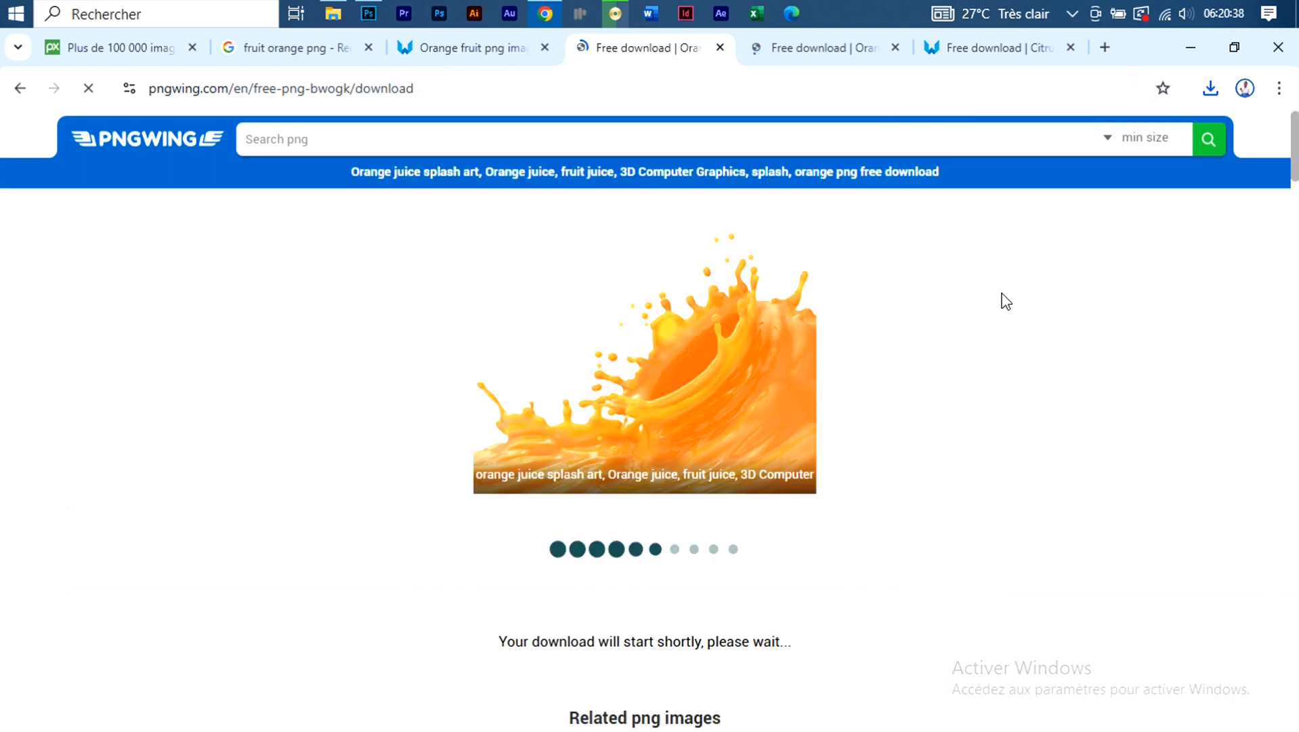
scroll(949, 300, "down", 5)
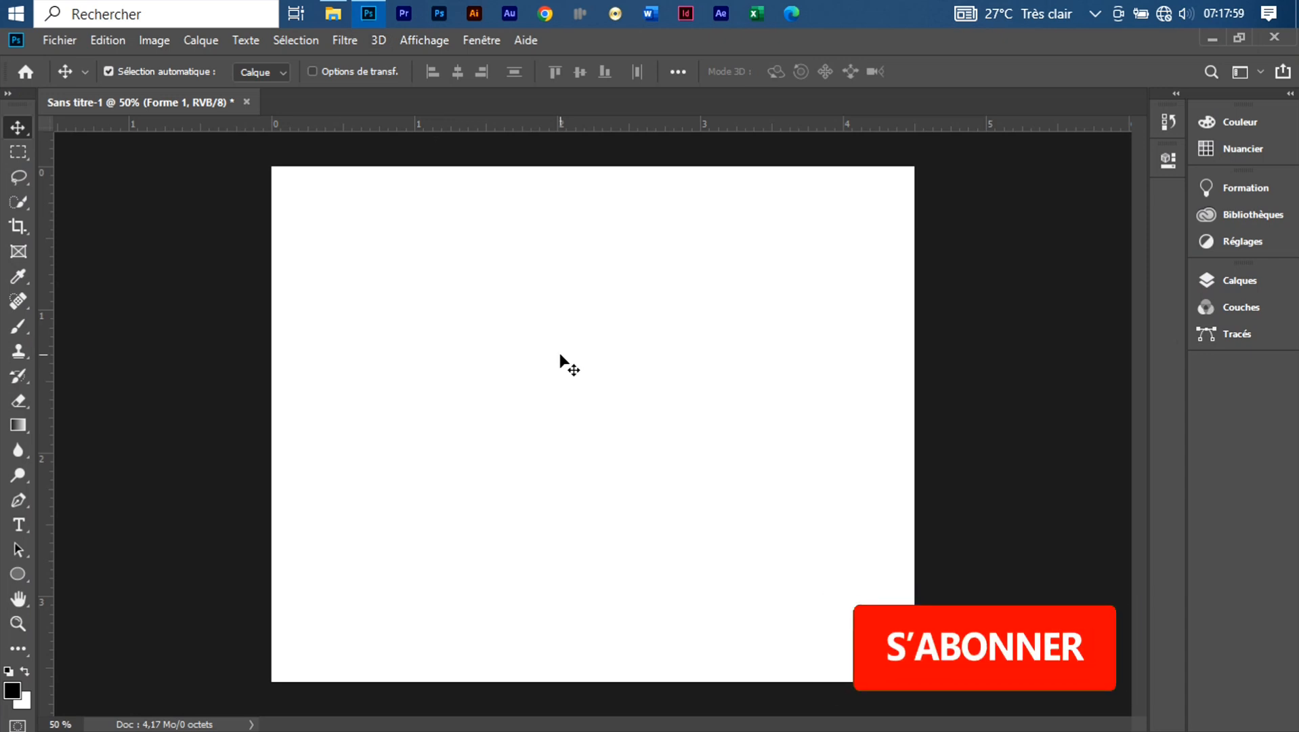
Place the whole orange image pngwing.com from the Downloads folder into the Photoshop document and enlarge it to nearly fill the canvas height
left_click(329, 13)
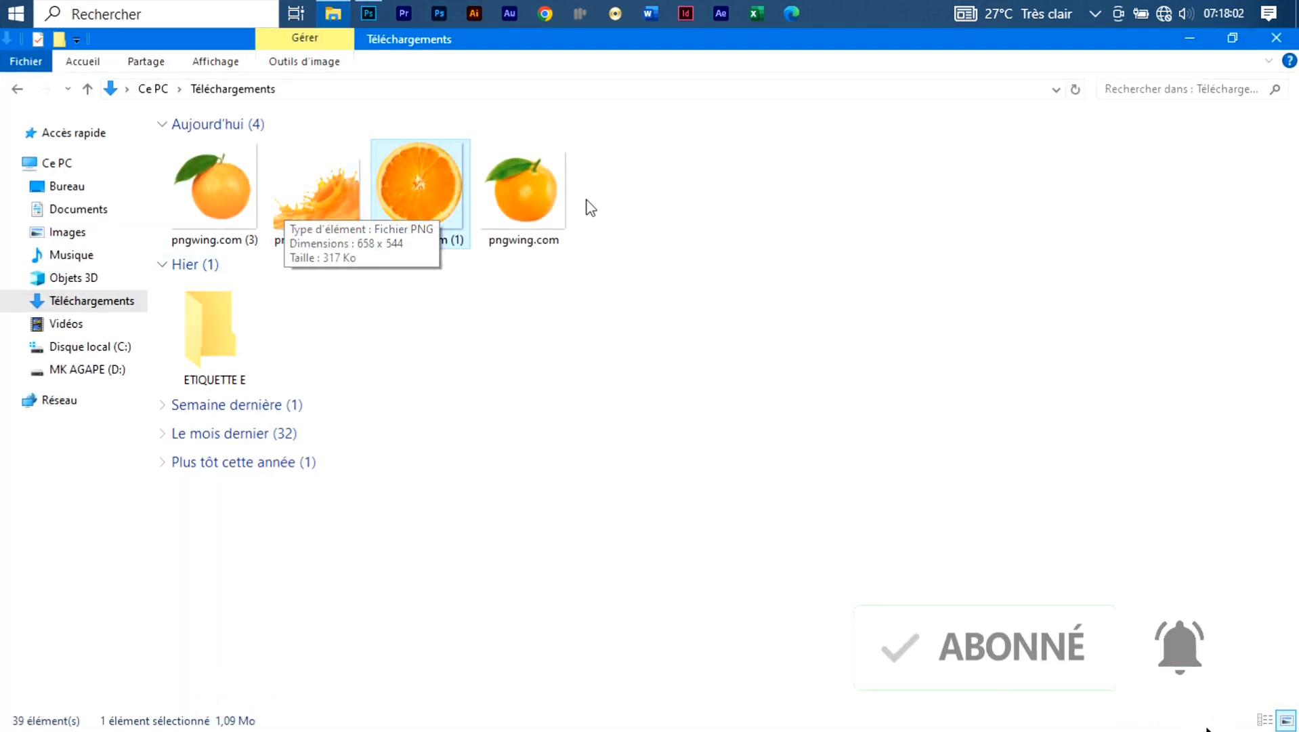
left_click_drag(530, 203, 664, 489)
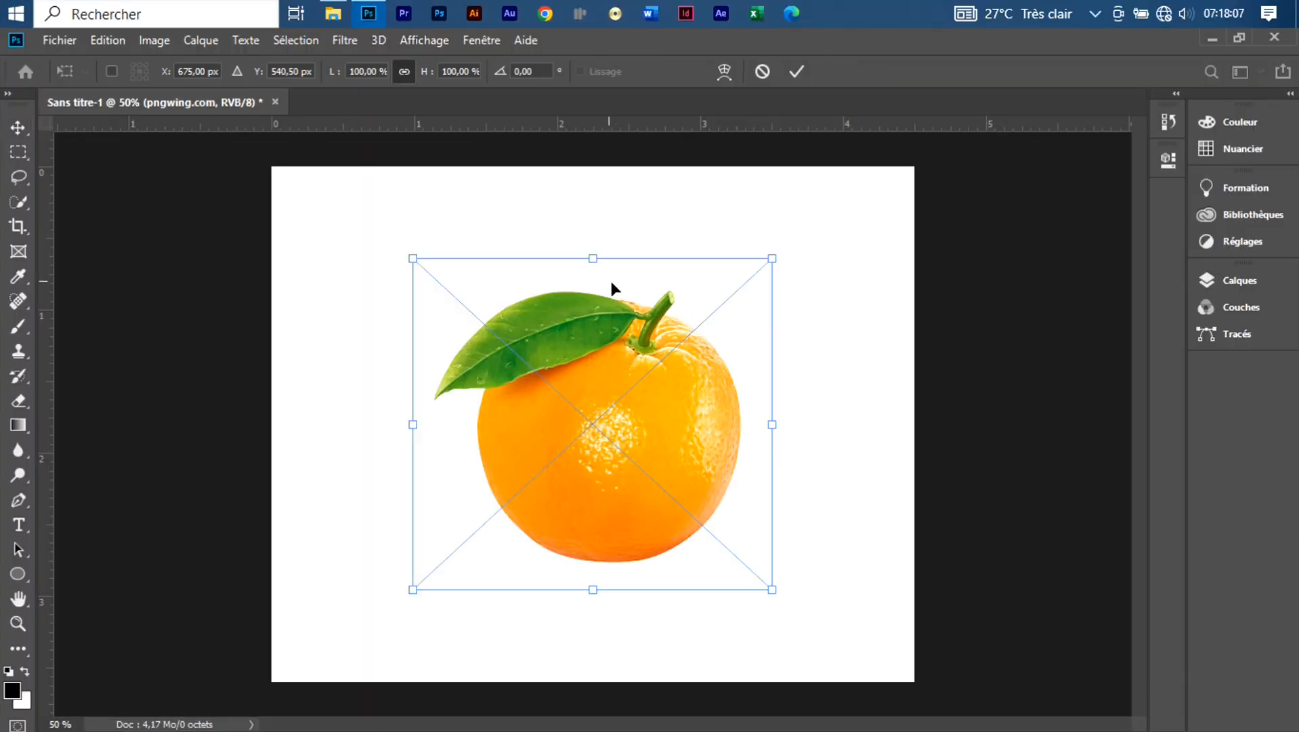
left_click_drag(594, 264, 594, 190)
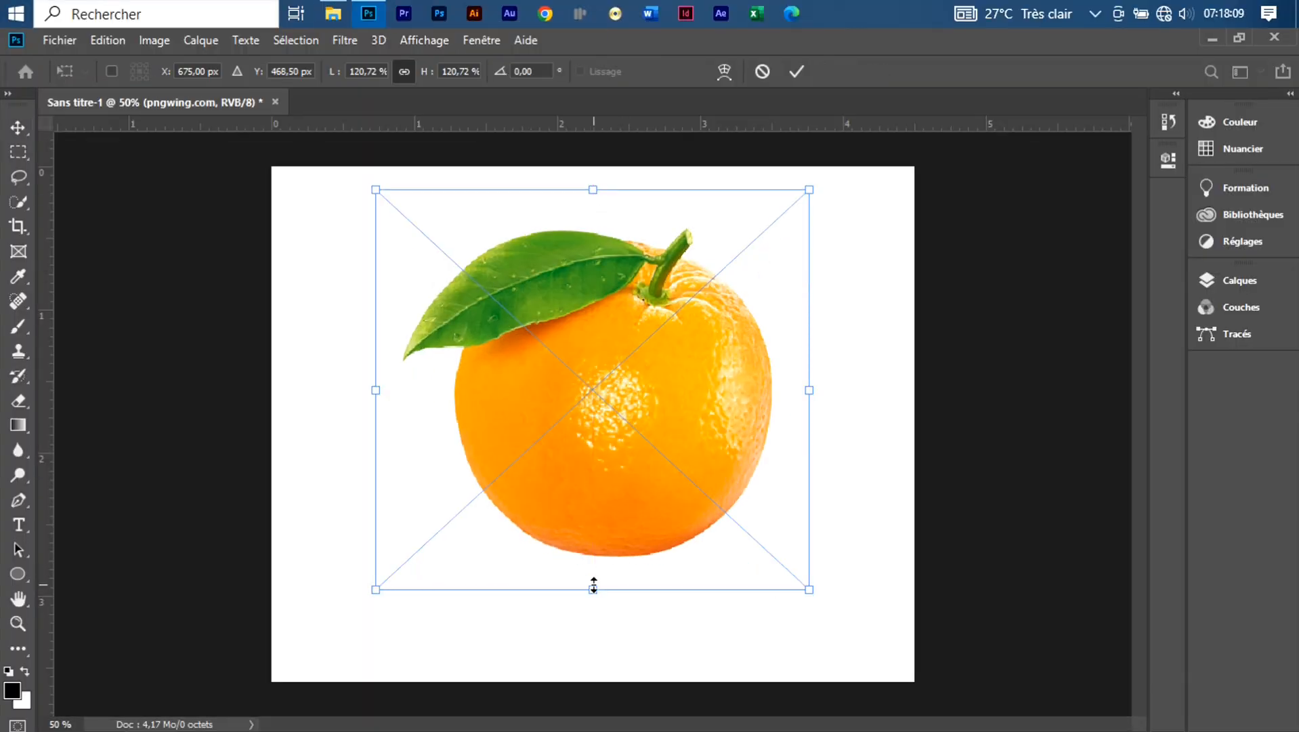
left_click_drag(594, 589, 614, 715)
left_click_drag(604, 504, 579, 474)
left_click_drag(574, 687, 573, 669)
left_click(796, 72)
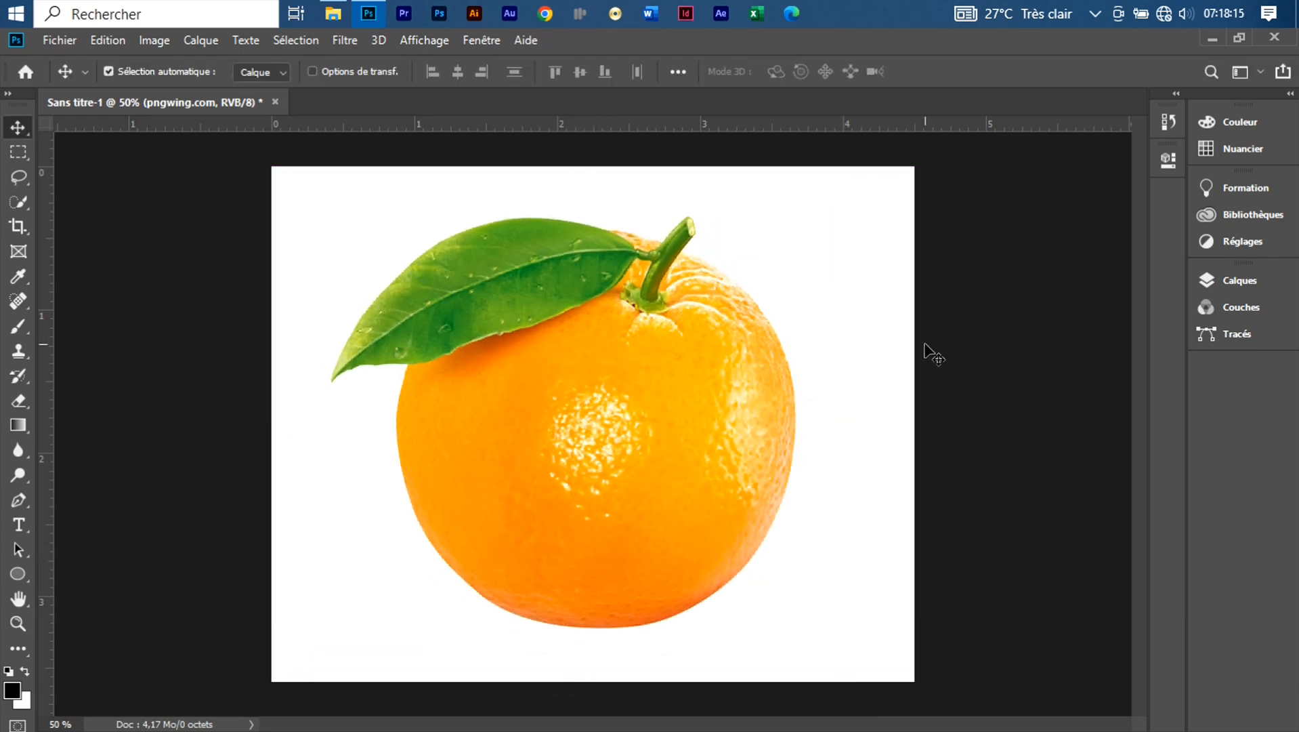
Place the slice image pngwing.com (1) from Downloads, scale it to about 25% and centre it over the whole orange
left_click(346, 22)
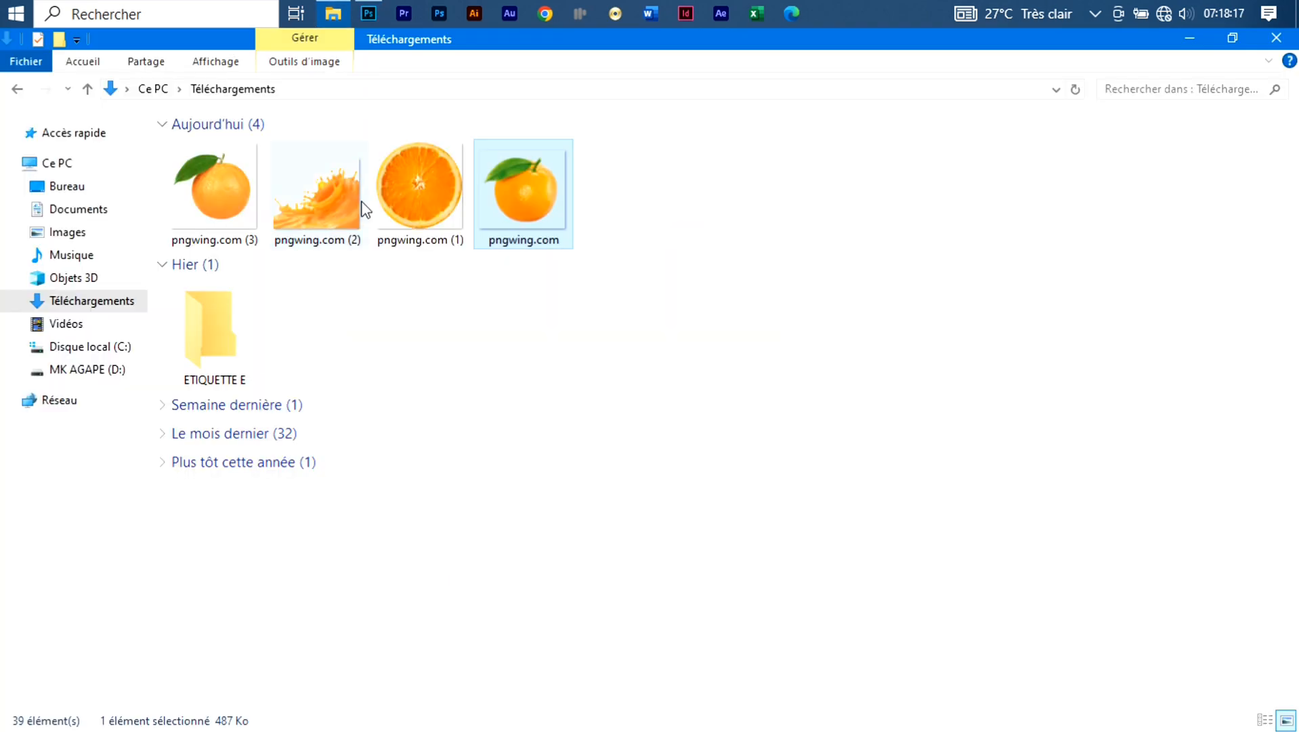
left_click_drag(448, 203, 650, 442)
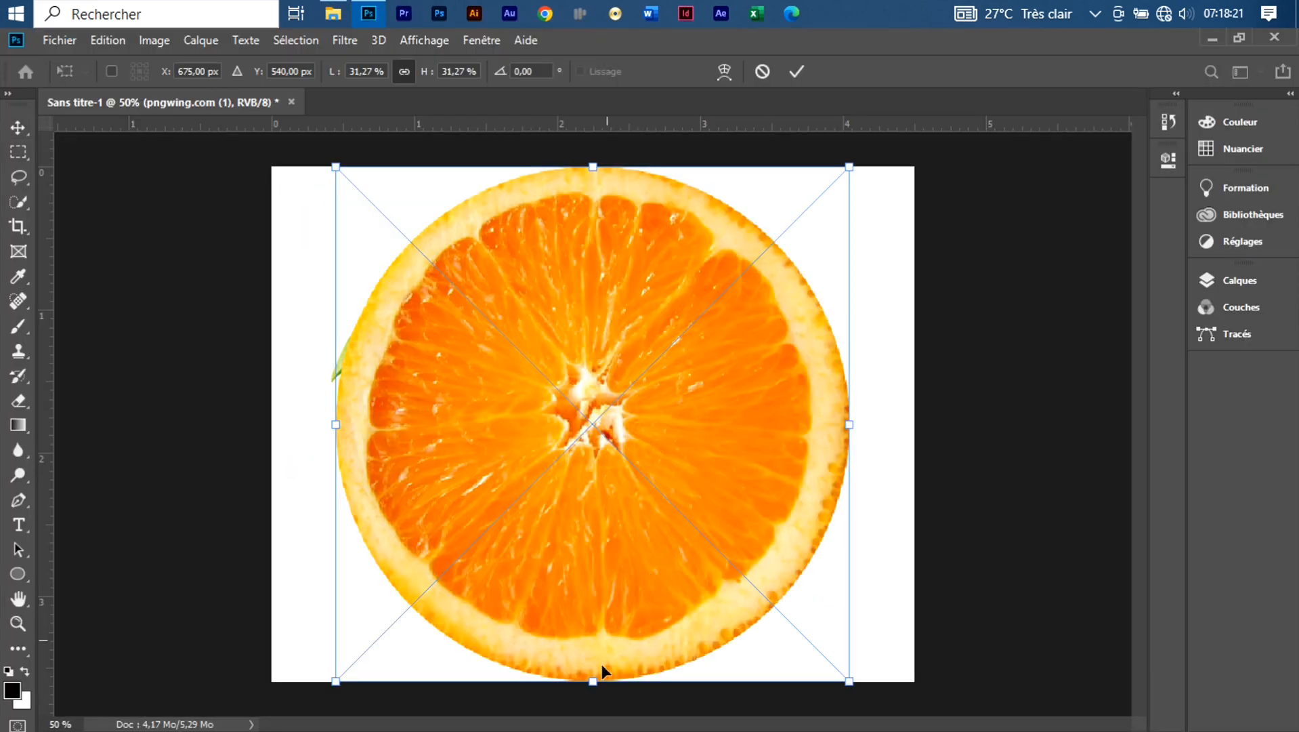
left_click_drag(595, 677, 594, 573)
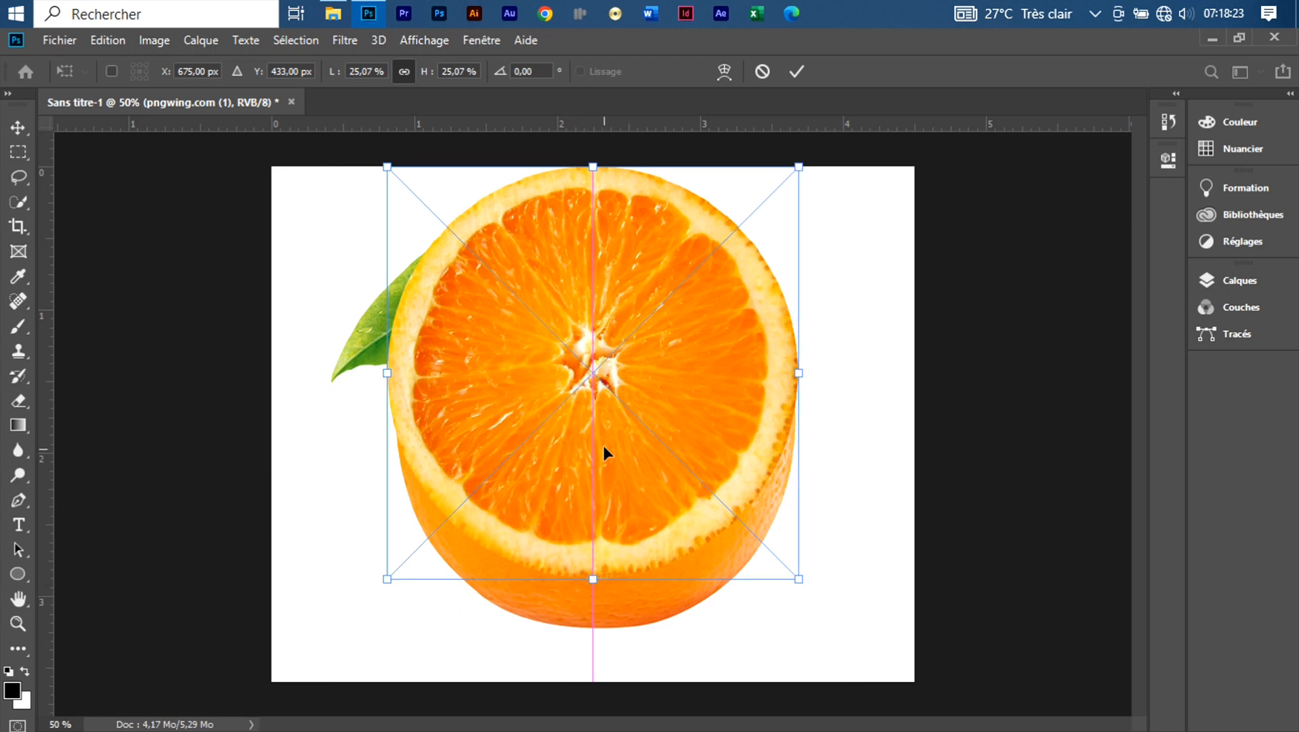
left_click_drag(603, 445, 606, 510)
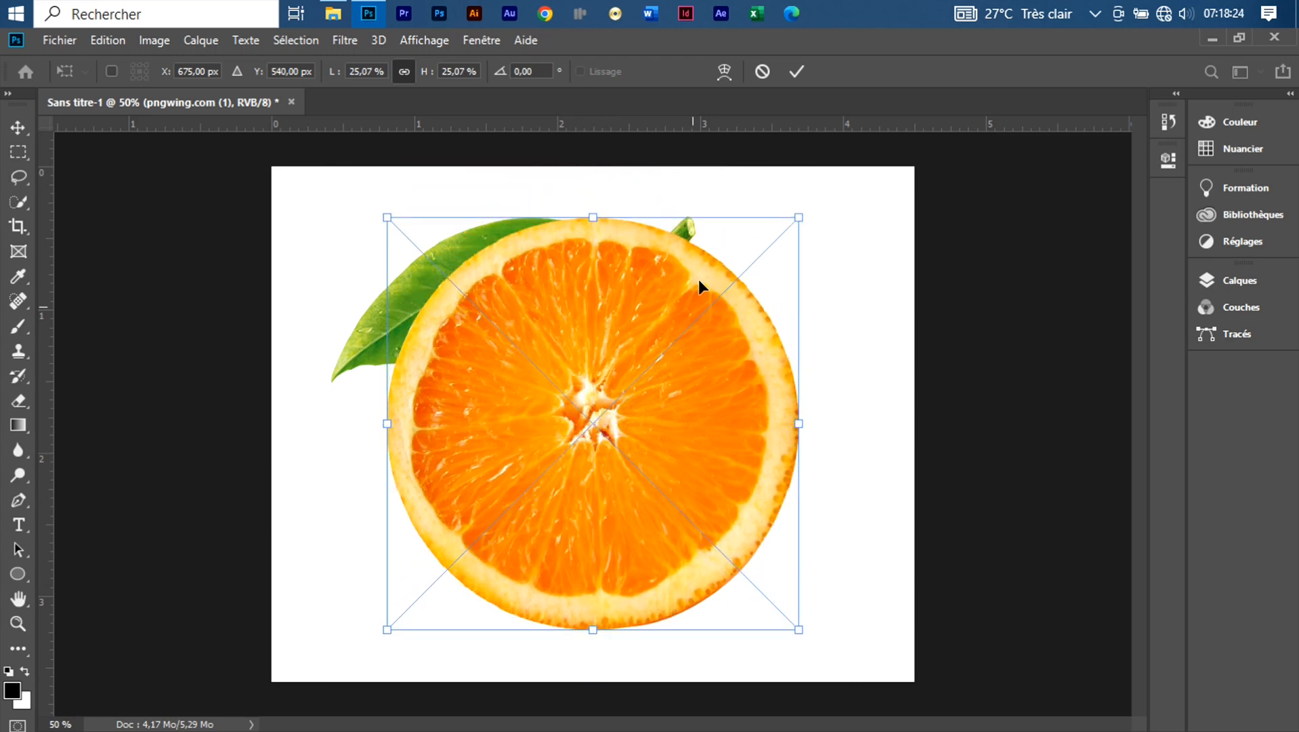
left_click(794, 74)
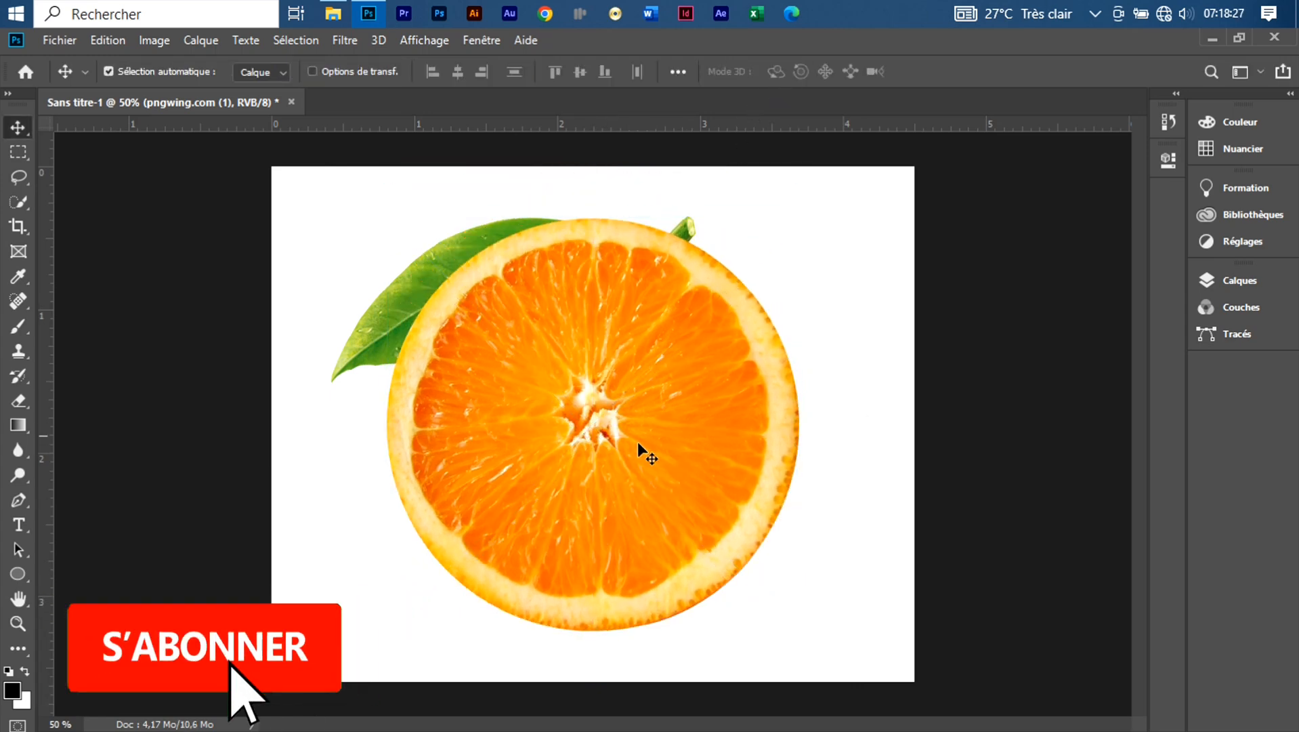
Hide the orange slice layer and make a rectangular selection around the upper half of the whole orange, including its leaf
left_click(1227, 277)
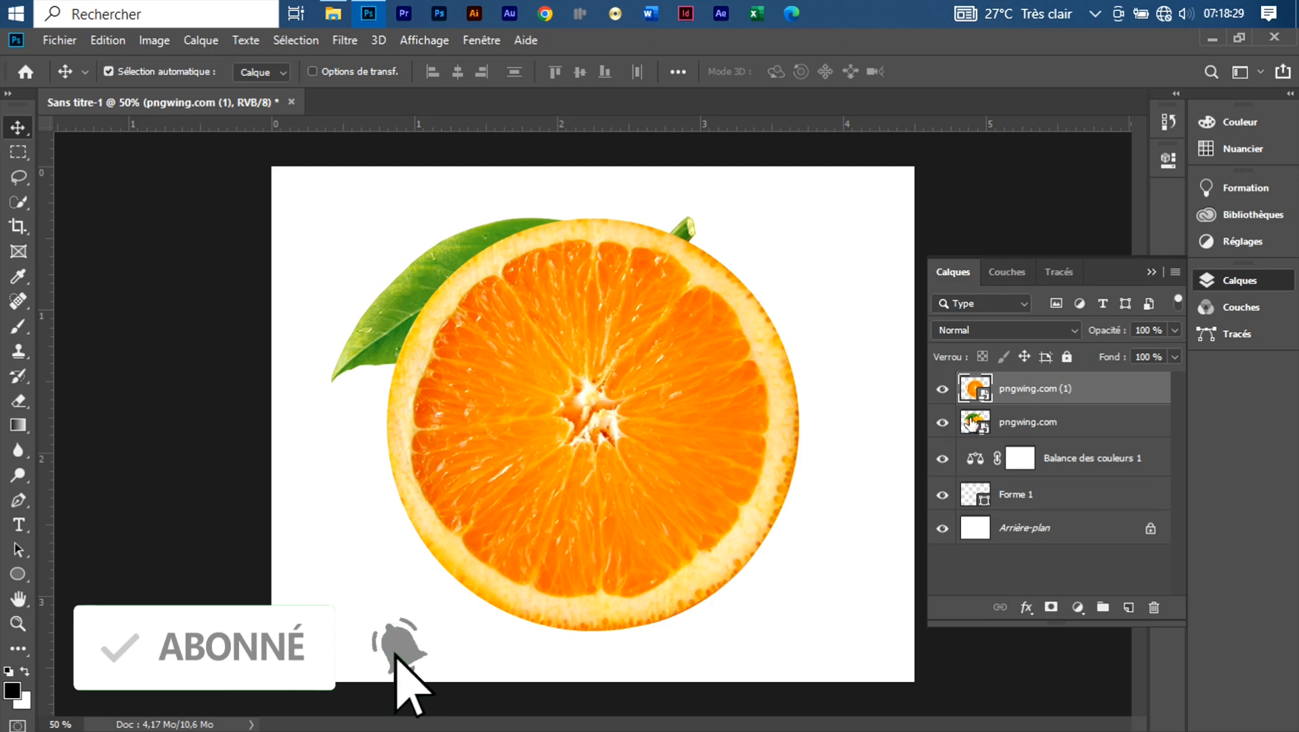
left_click(942, 391)
left_click(609, 403)
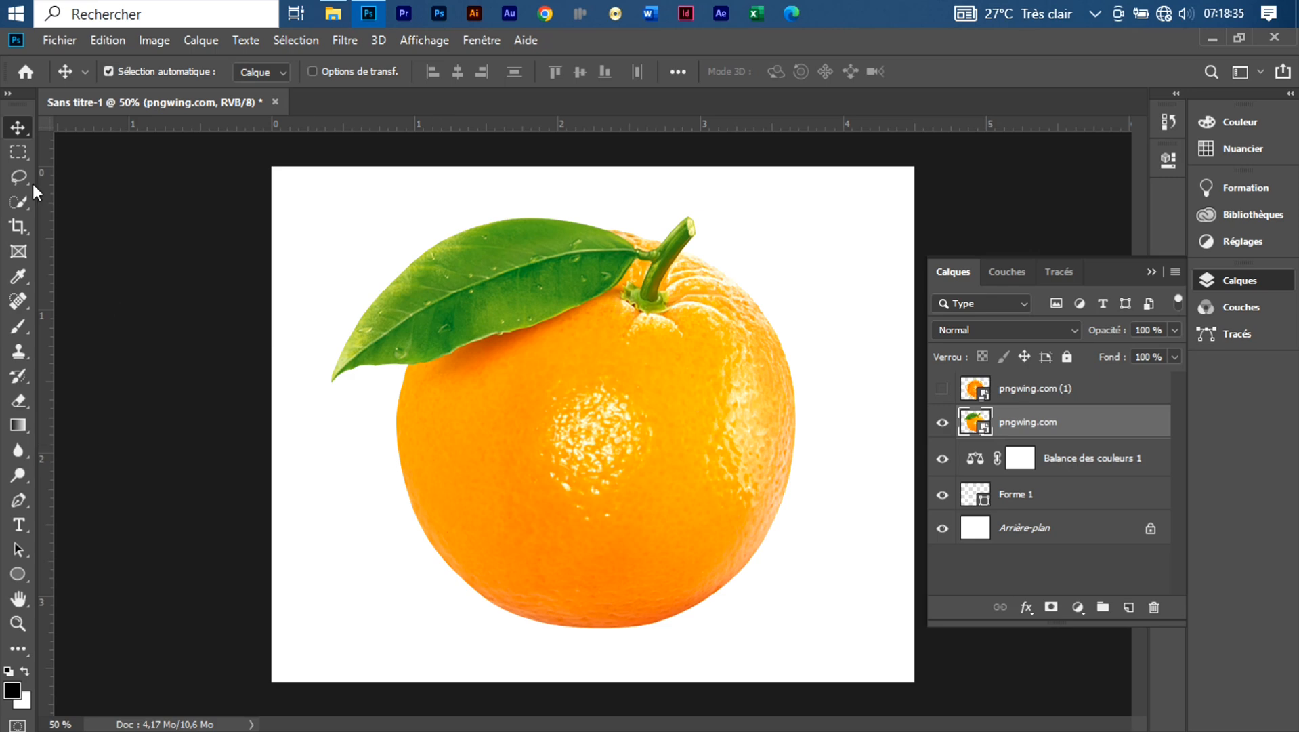
left_click(15, 157)
left_click_drag(301, 202, 857, 455)
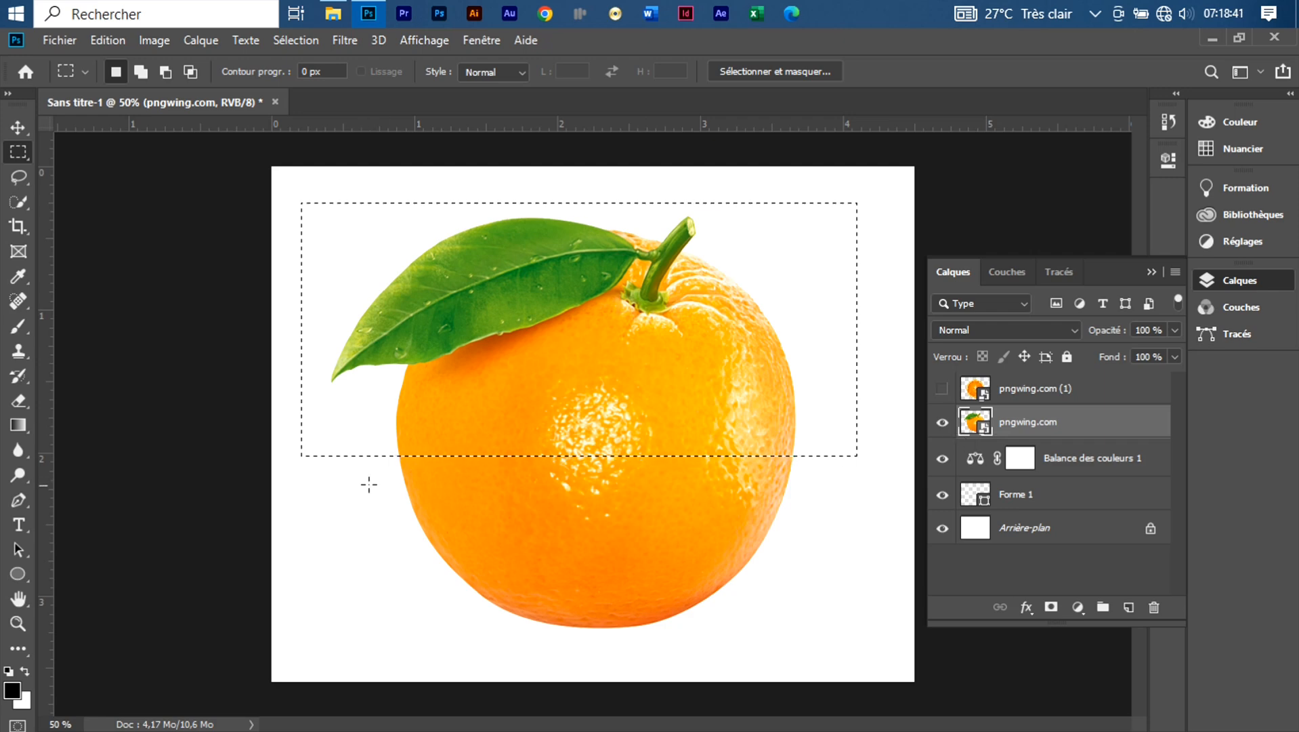
Rasterize the whole orange's smart object, cut the selected upper half and paste it onto a new layer
left_click(19, 403)
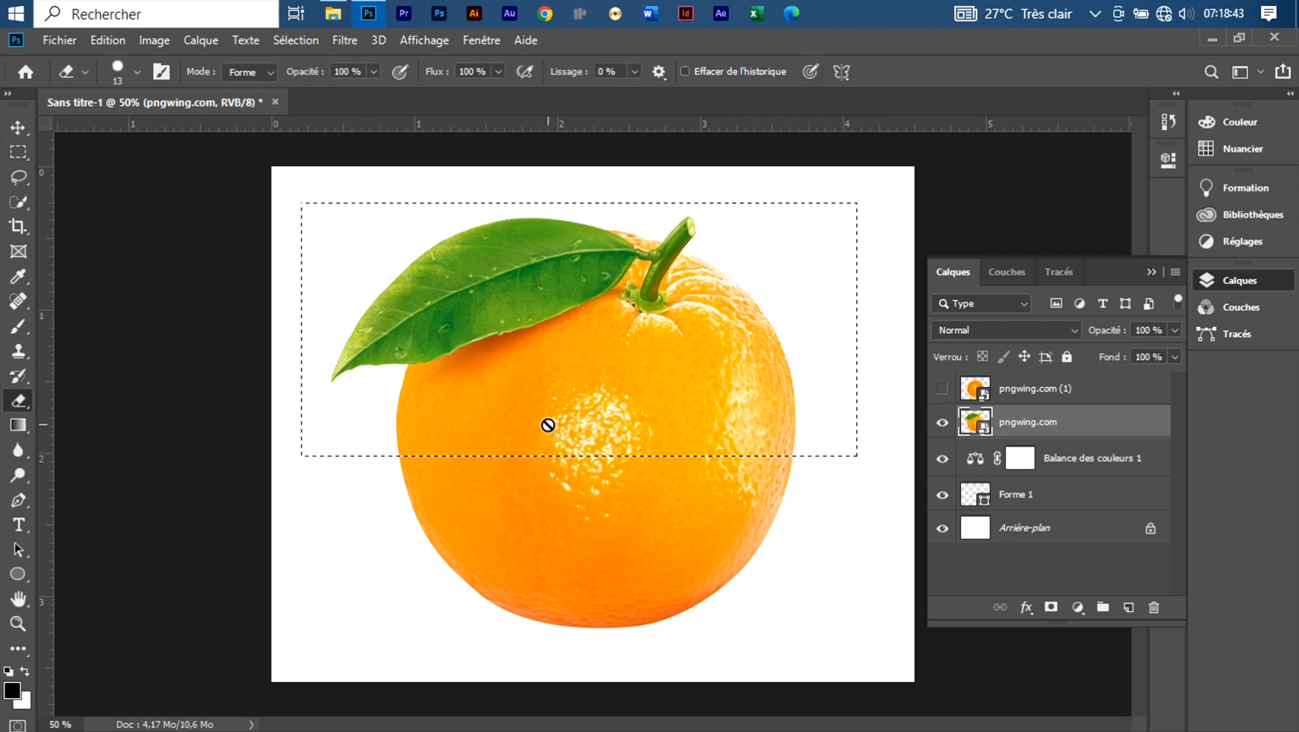
left_click(548, 424)
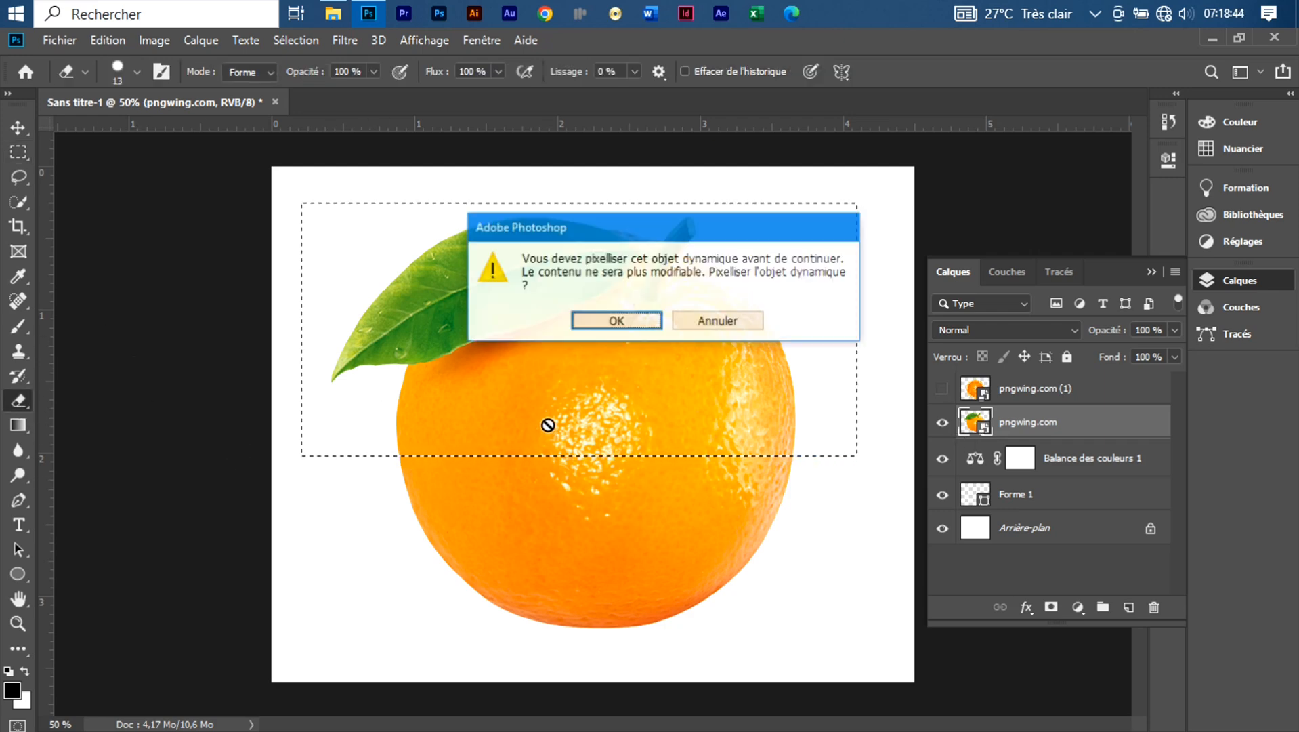
left_click(620, 320)
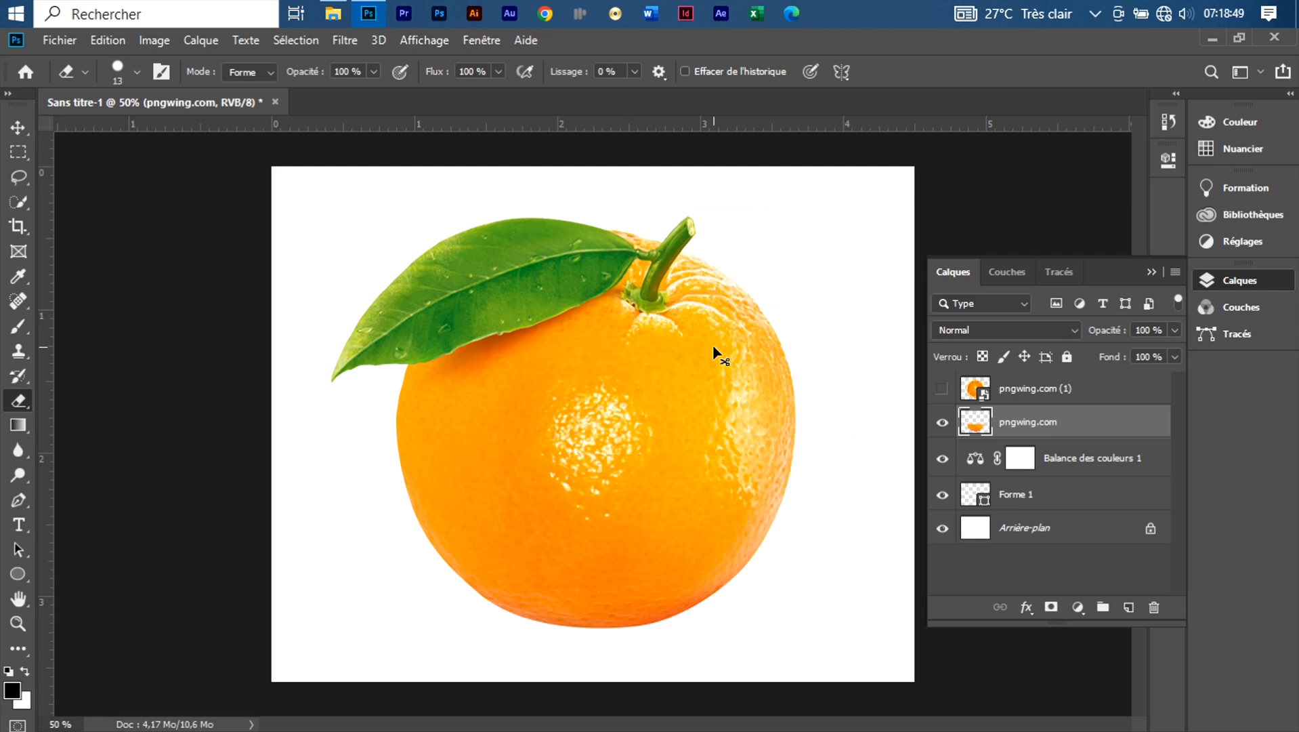
key("Delete")
key("ctrl+v")
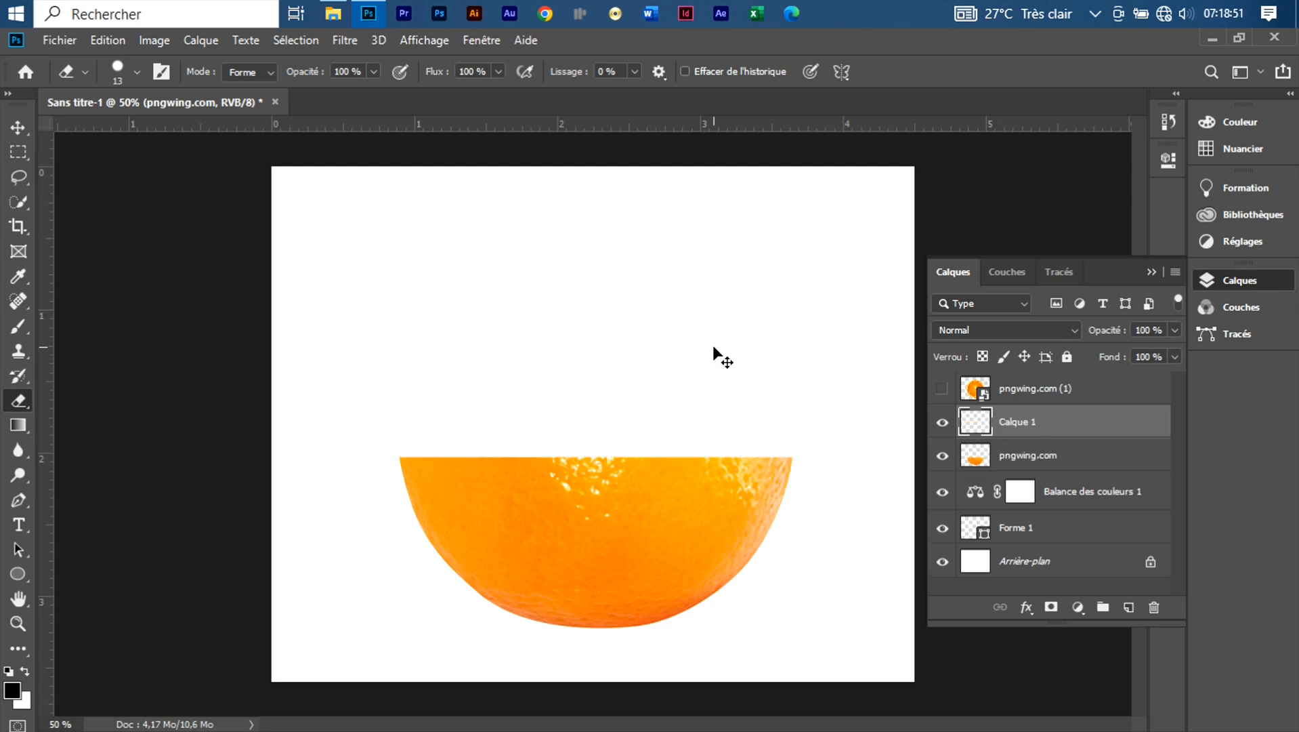
Move the leafy upper half above the lower half and nudge the lower half into line beneath it, leaving a narrow gap
left_click(7, 128)
left_click_drag(635, 465, 611, 344)
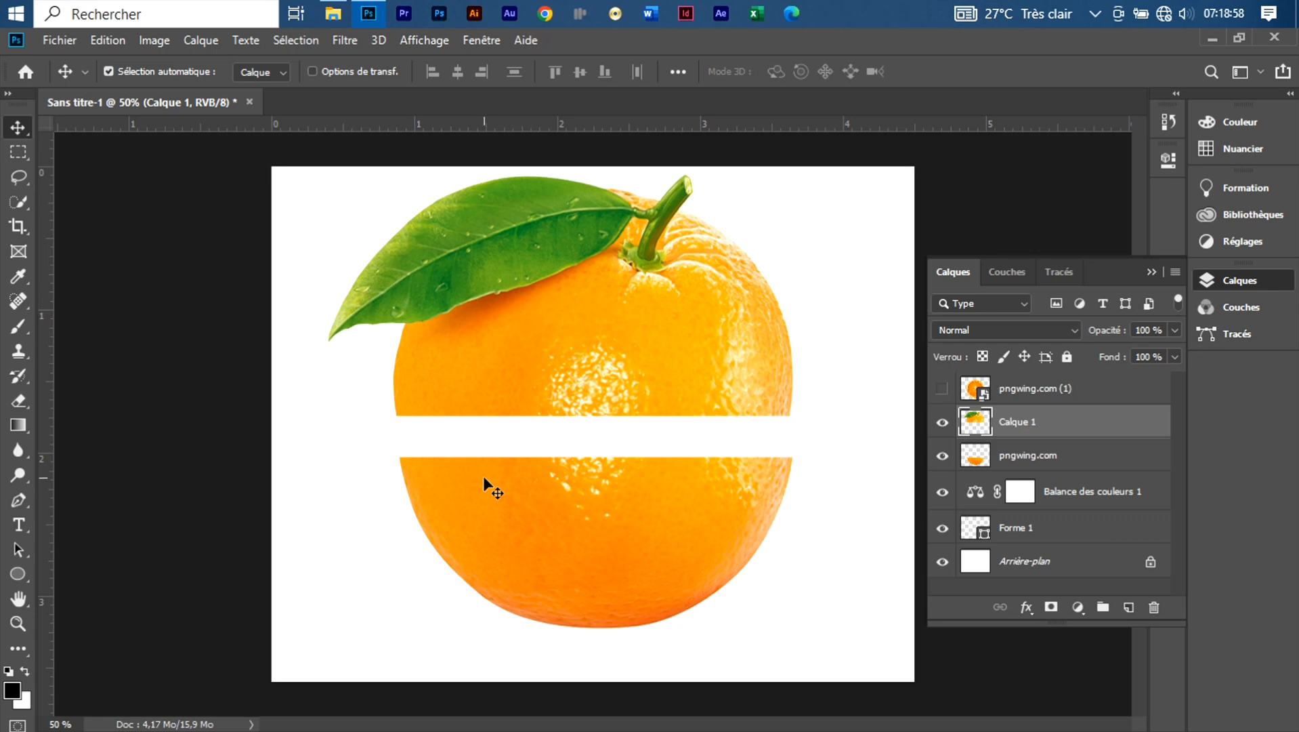
left_click(495, 499)
left_click_drag(495, 498, 493, 503)
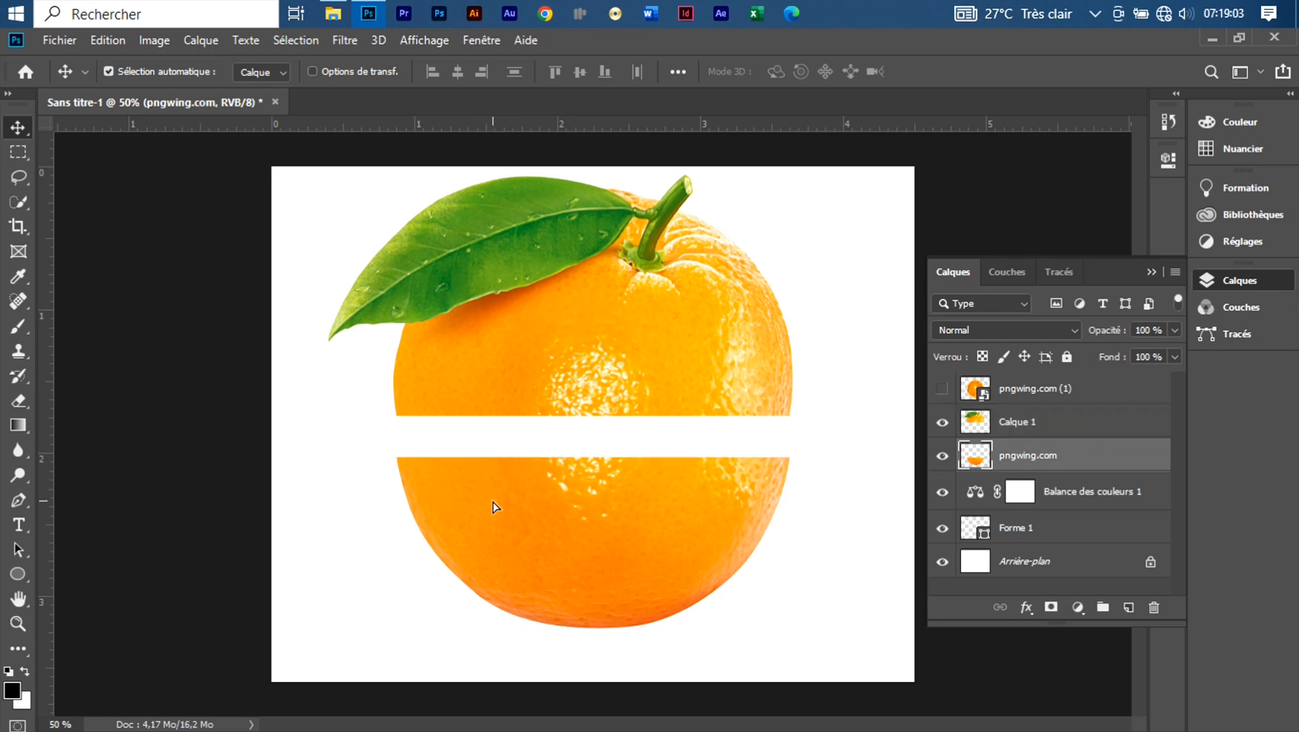
key("Down")
key("Down")
key("Down")
key("Down")
key("Down")
key("Down")
key("Down")
key("Down")
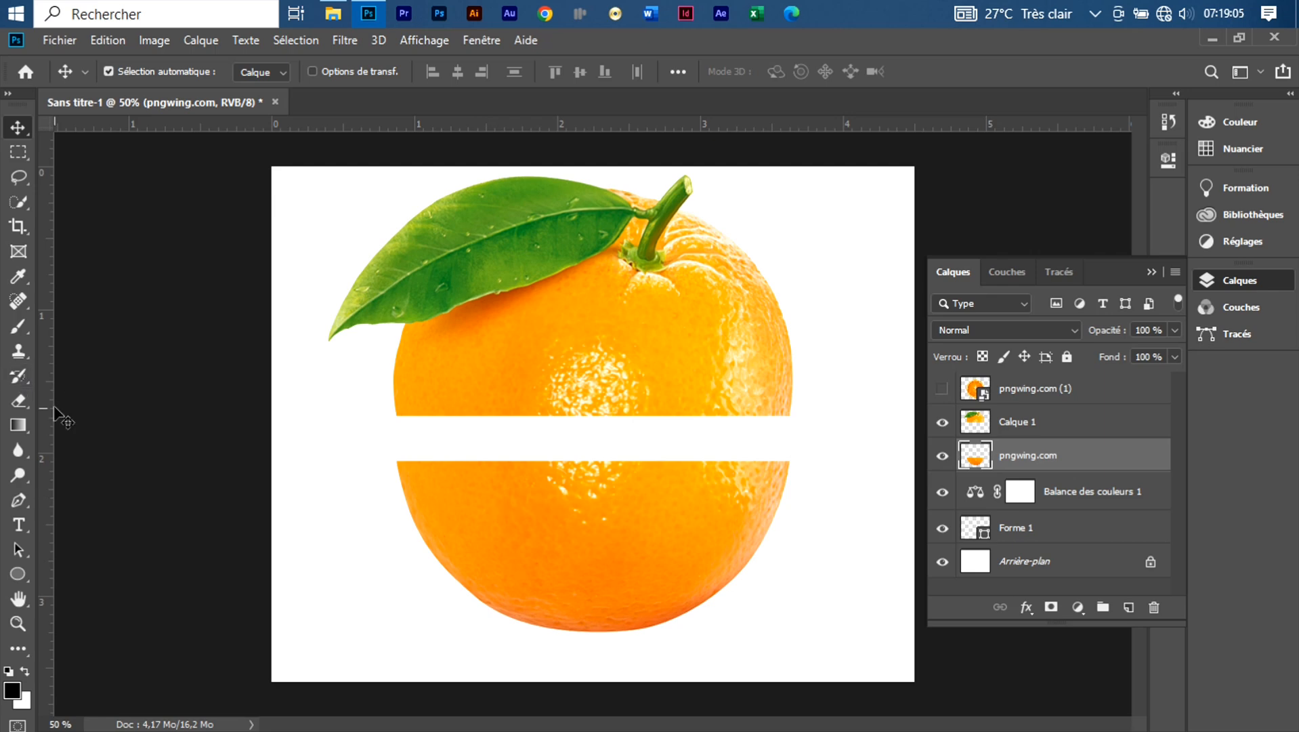
Add vertical guides at both side edges of the orange and nudge the lower half down to widen the gap
left_click_drag(49, 408, 395, 444)
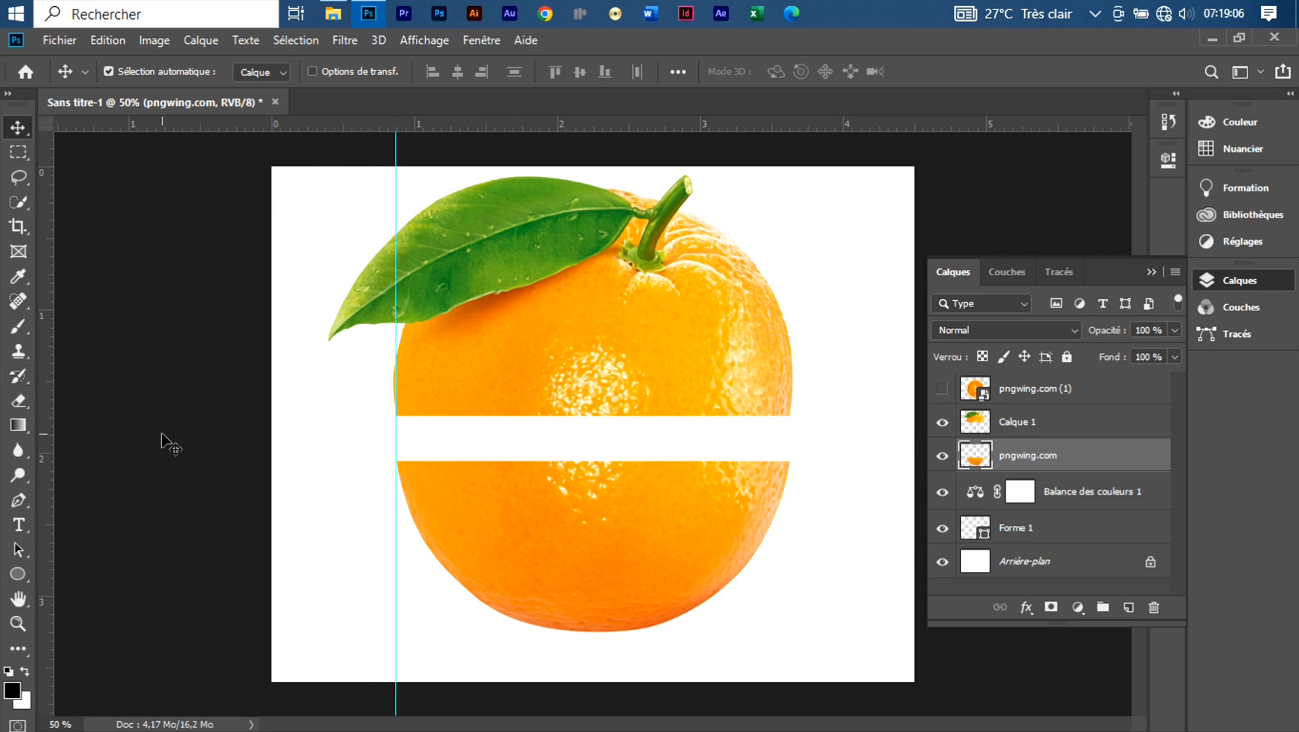
left_click_drag(51, 459, 791, 464)
key("Down")
key("Down")
key("Down")
key("Down")
key("Down")
key("Down")
key("Down")
key("Down")
key("Down")
key("Down")
key("Down")
key("Down")
key("Down")
key("Down")
key("Down")
key("Down")
key("Down")
key("Down")
key("Down")
key("Down")
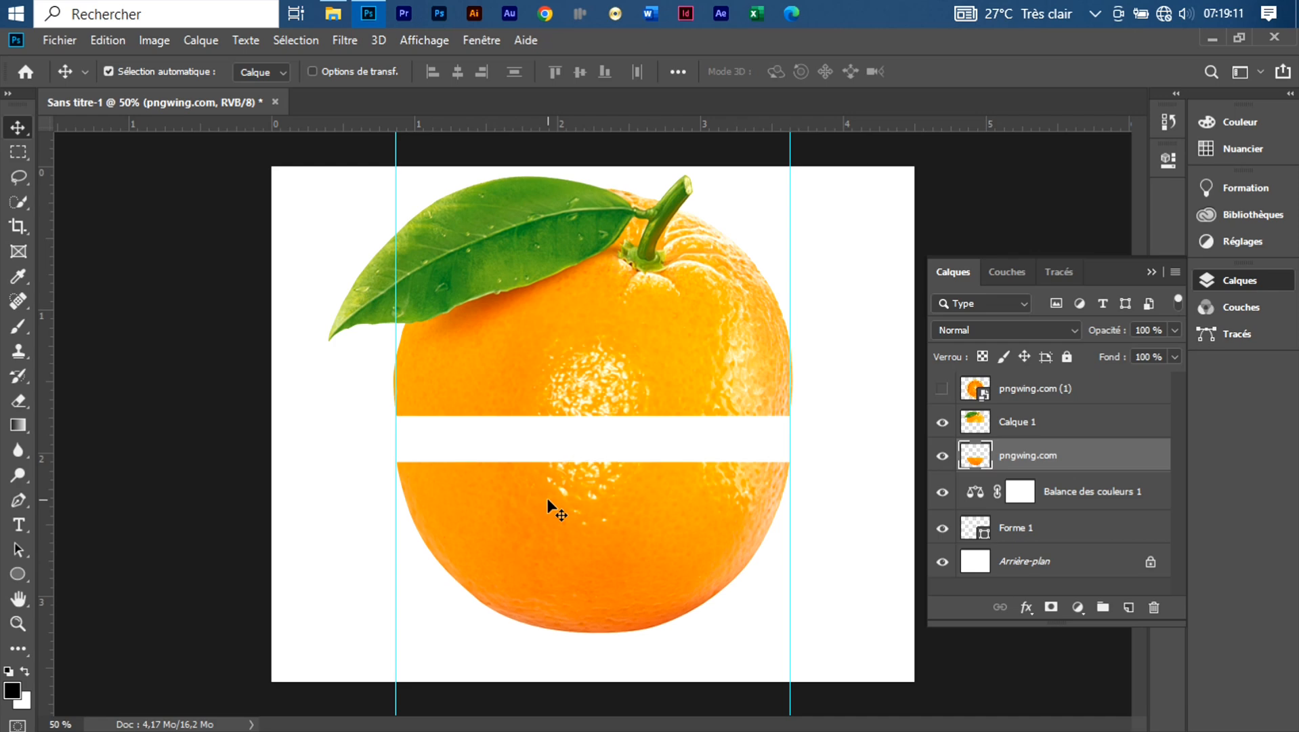
key("Down")
key("Down")
key("Down")
key("Down")
key("Down")
key("Down")
key("Down")
key("Down")
key("Down")
key("Down")
key("Down")
key("Down")
key("Down")
key("Down")
key("Down")
key("Down")
key("Down")
key("Down")
key("Down")
key("Down")
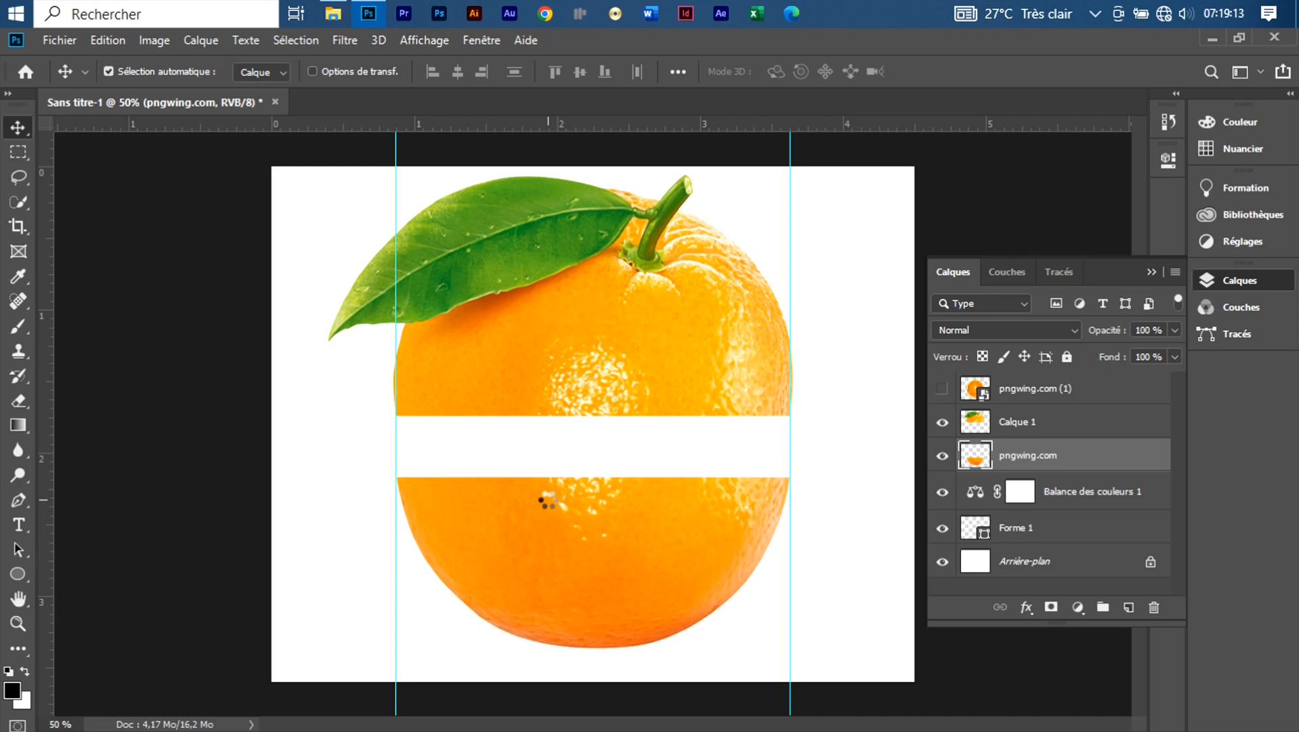
left_click(859, 327)
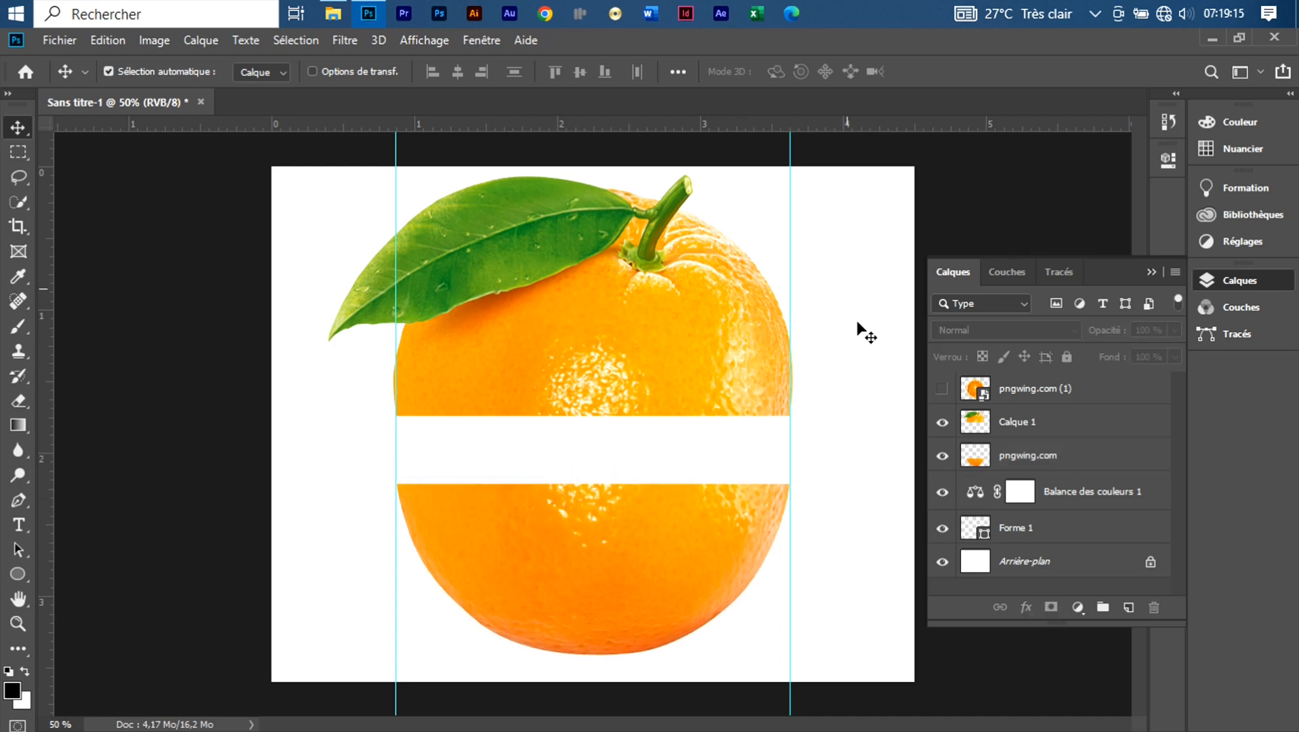
Show the orange slice layer again and scale it down to about 16% with Free Transform
left_click(943, 389)
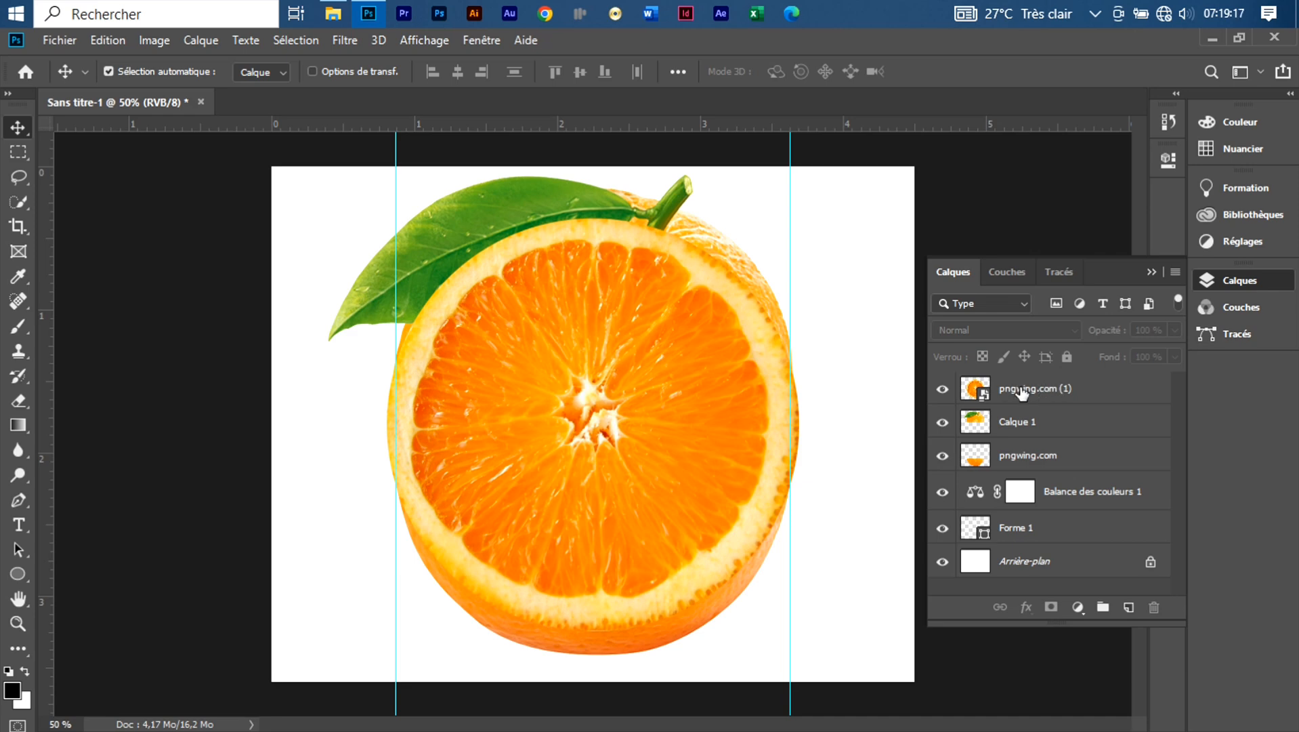
left_click(654, 338)
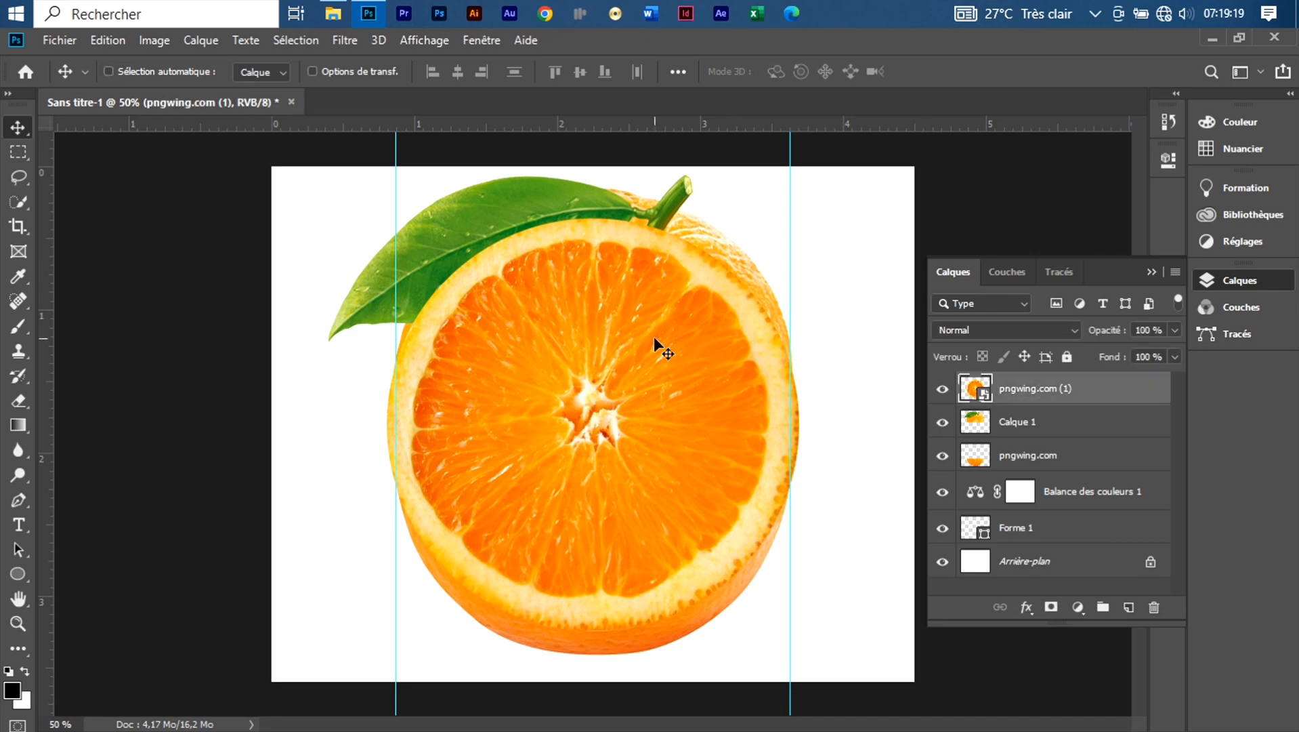
key("ctrl+t")
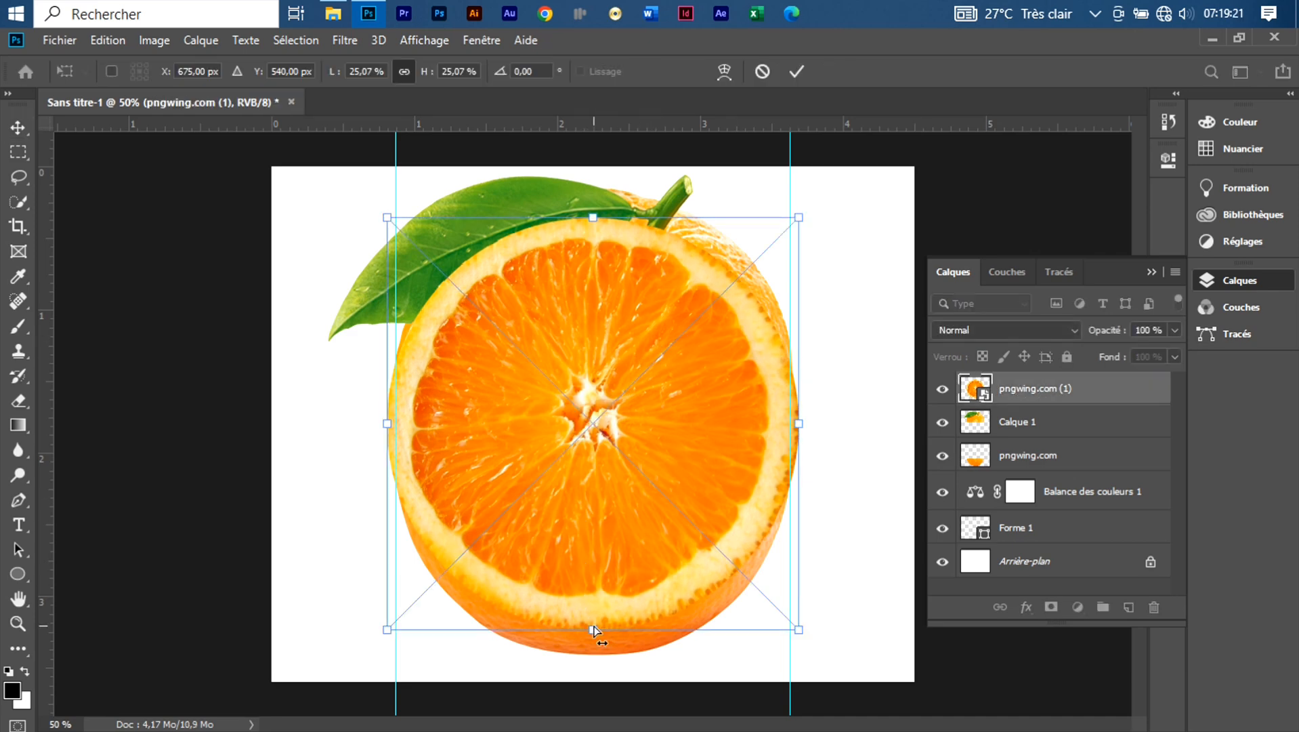
left_click_drag(593, 629, 594, 482)
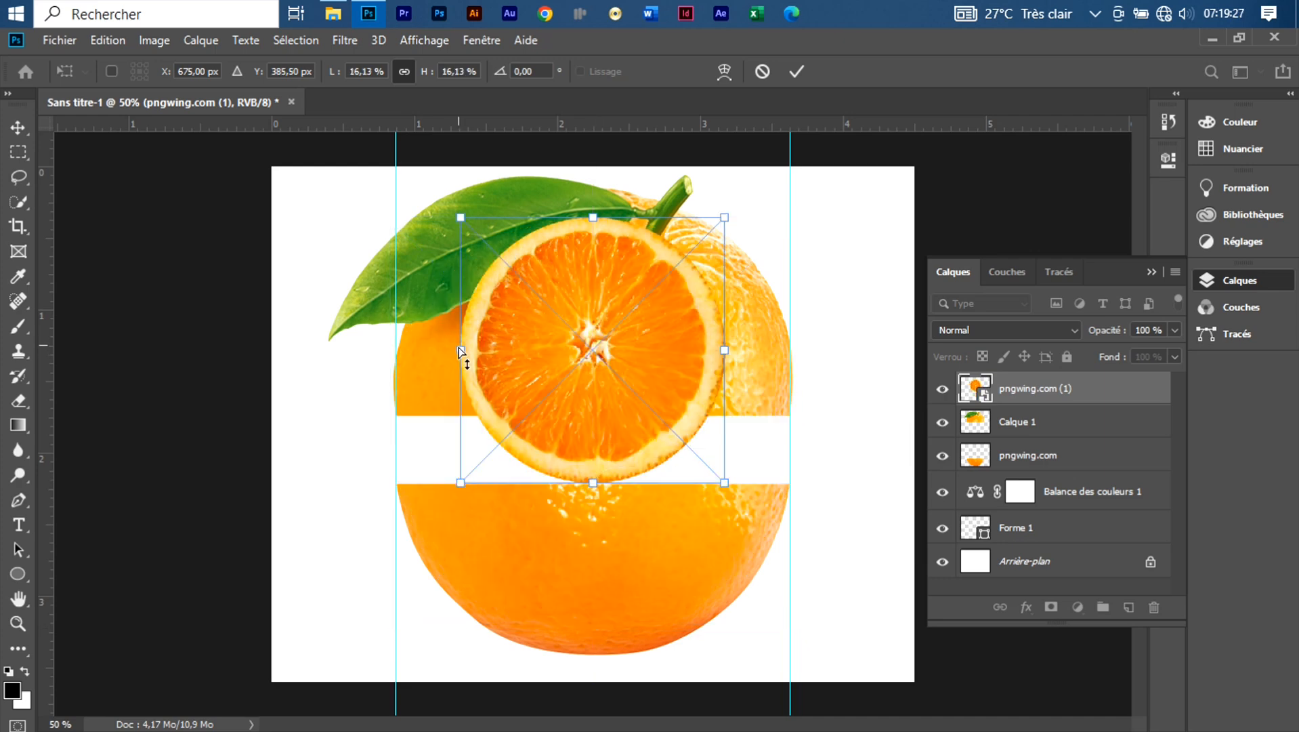
Skew and stretch the slice's sides out to the two vertical guides, reducing its height to about 14.85%
left_click_drag(460, 350, 394, 459)
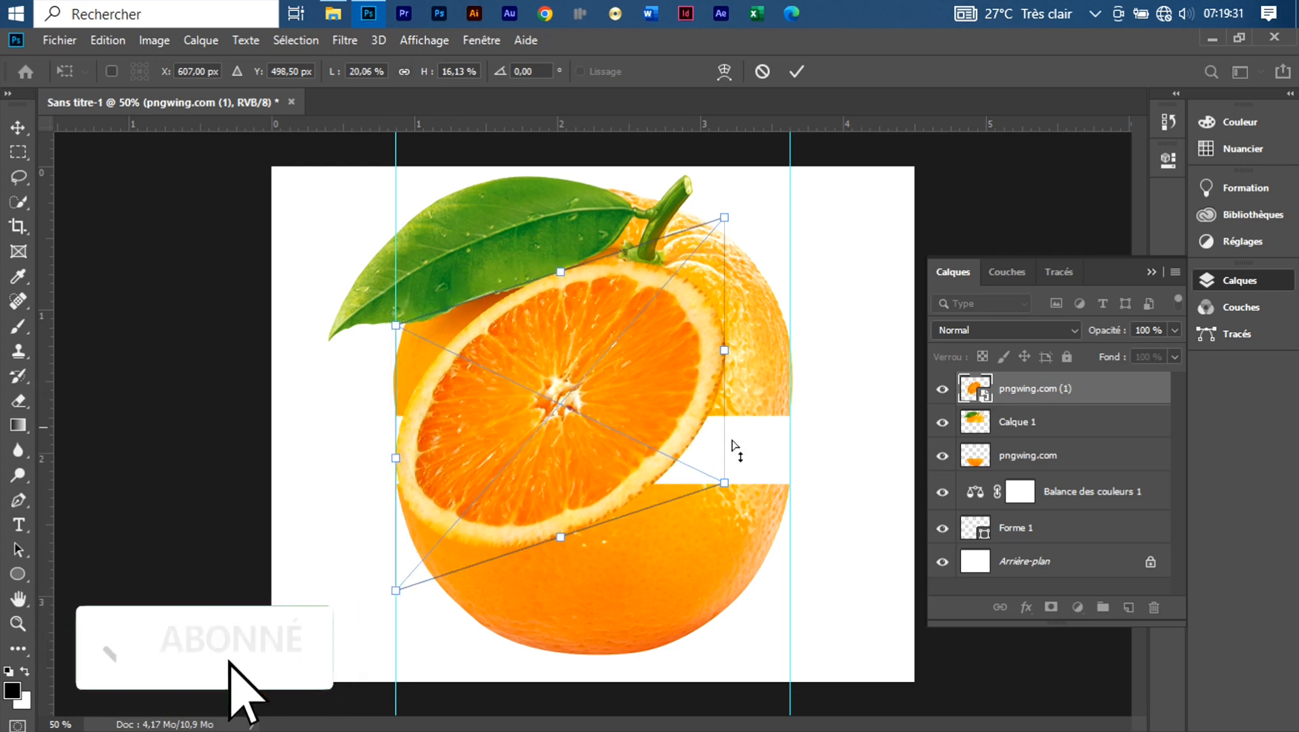
left_click_drag(734, 441, 794, 464)
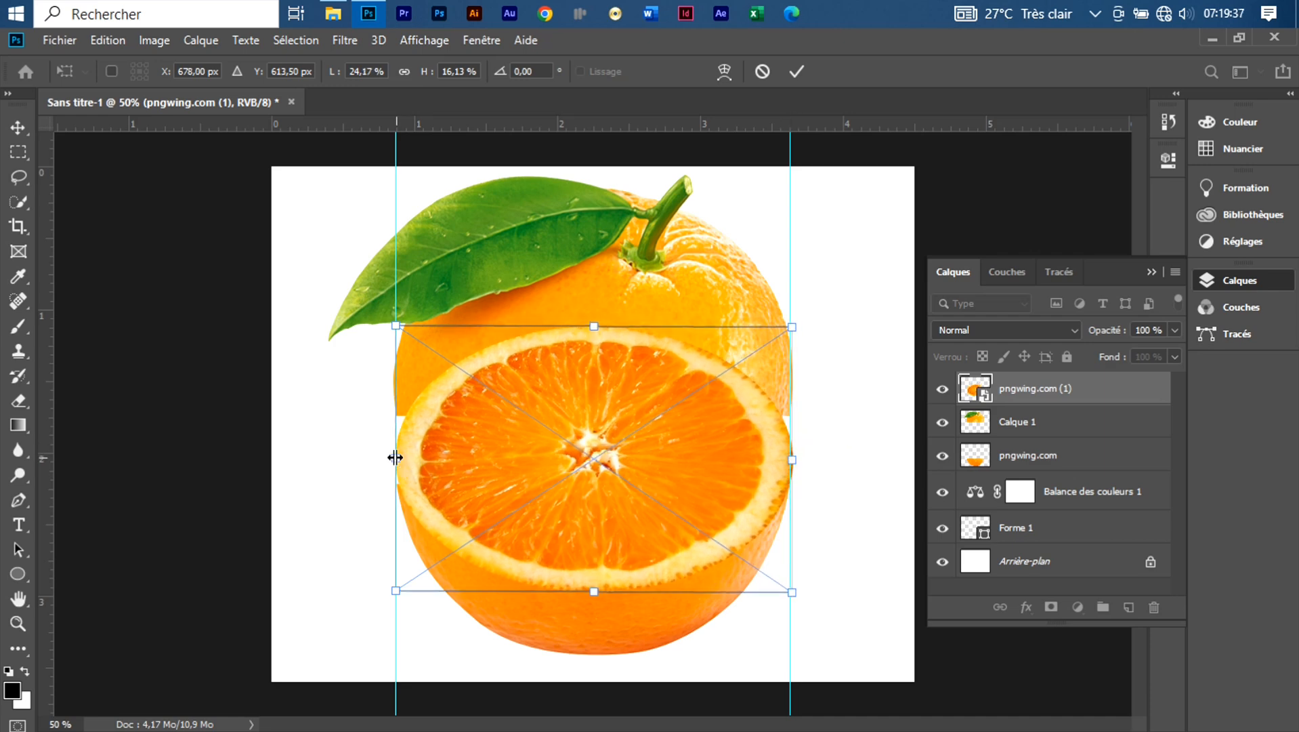
left_click_drag(395, 457, 394, 465)
mouse_move(598, 598)
left_mouse_down()
mouse_move(593, 561)
mouse_move(589, 575)
left_mouse_up()
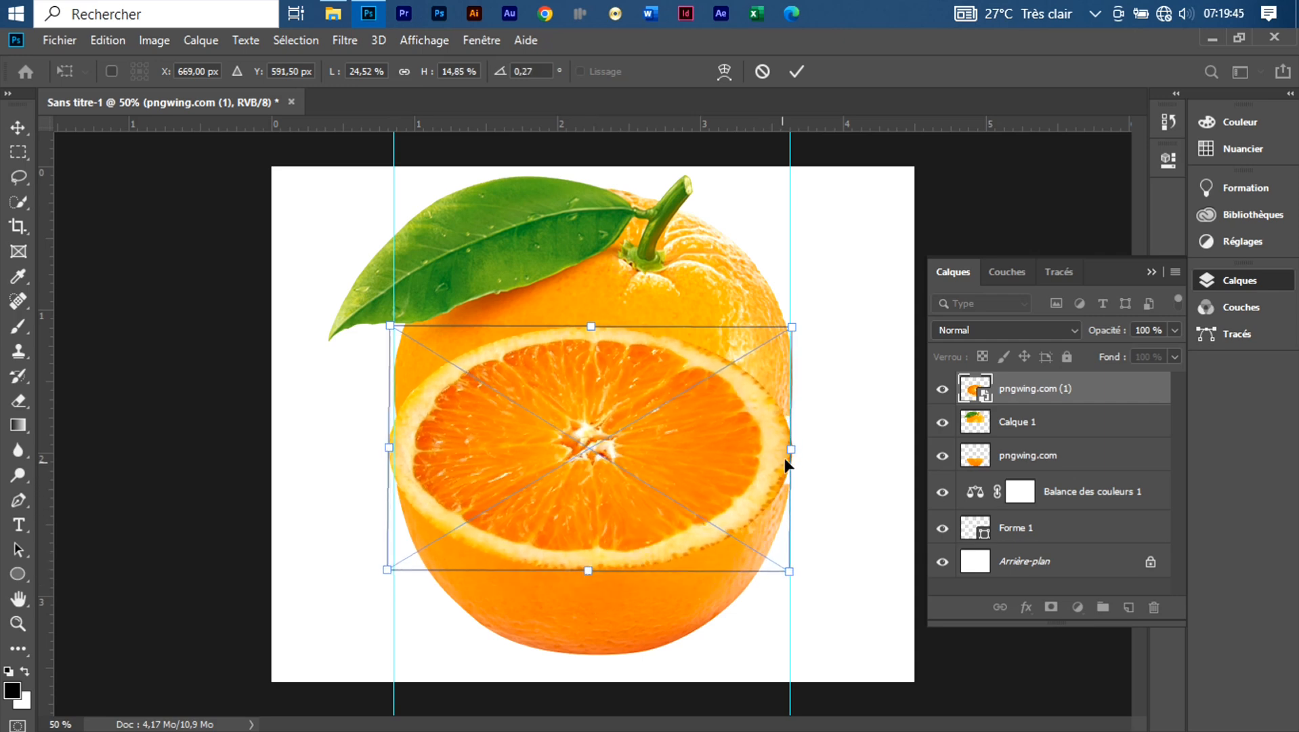
left_click_drag(790, 455, 791, 469)
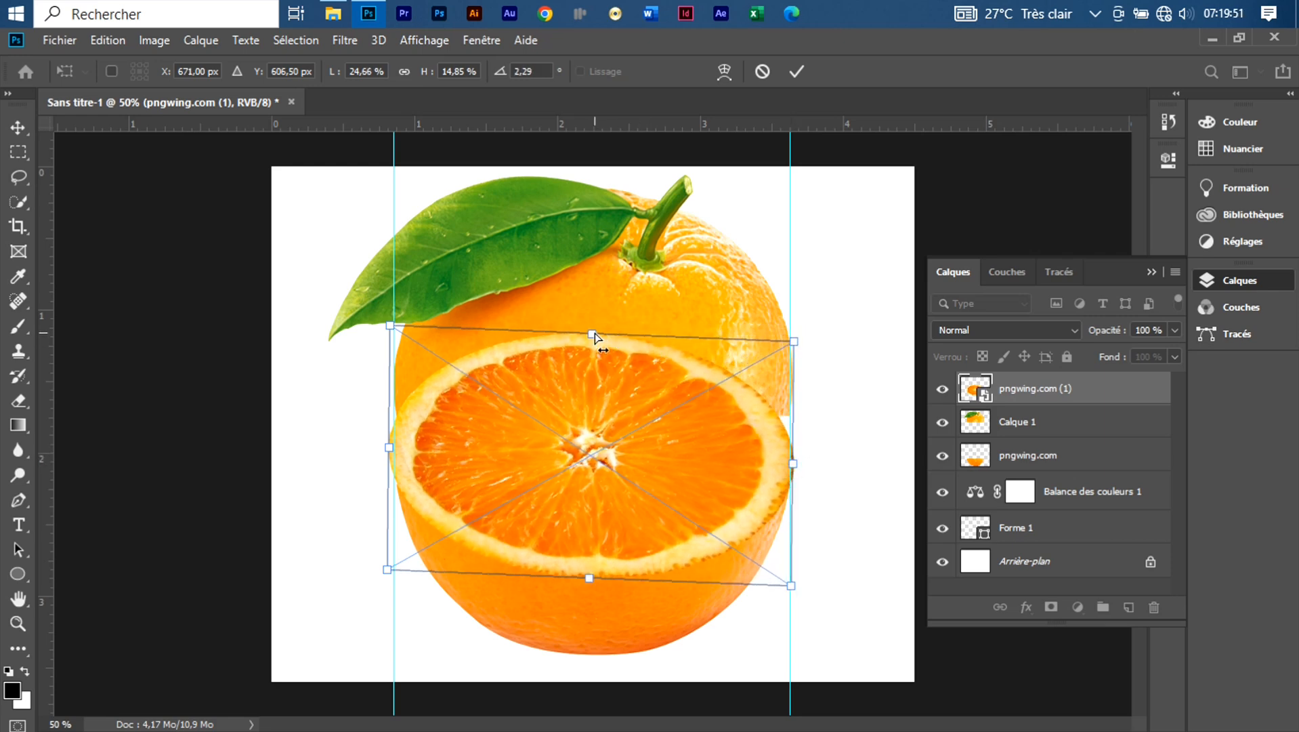
Flatten the slice into an ellipse about 7.8% high and trim its width to about 24% to fit between the guides
left_click_drag(593, 339, 591, 464)
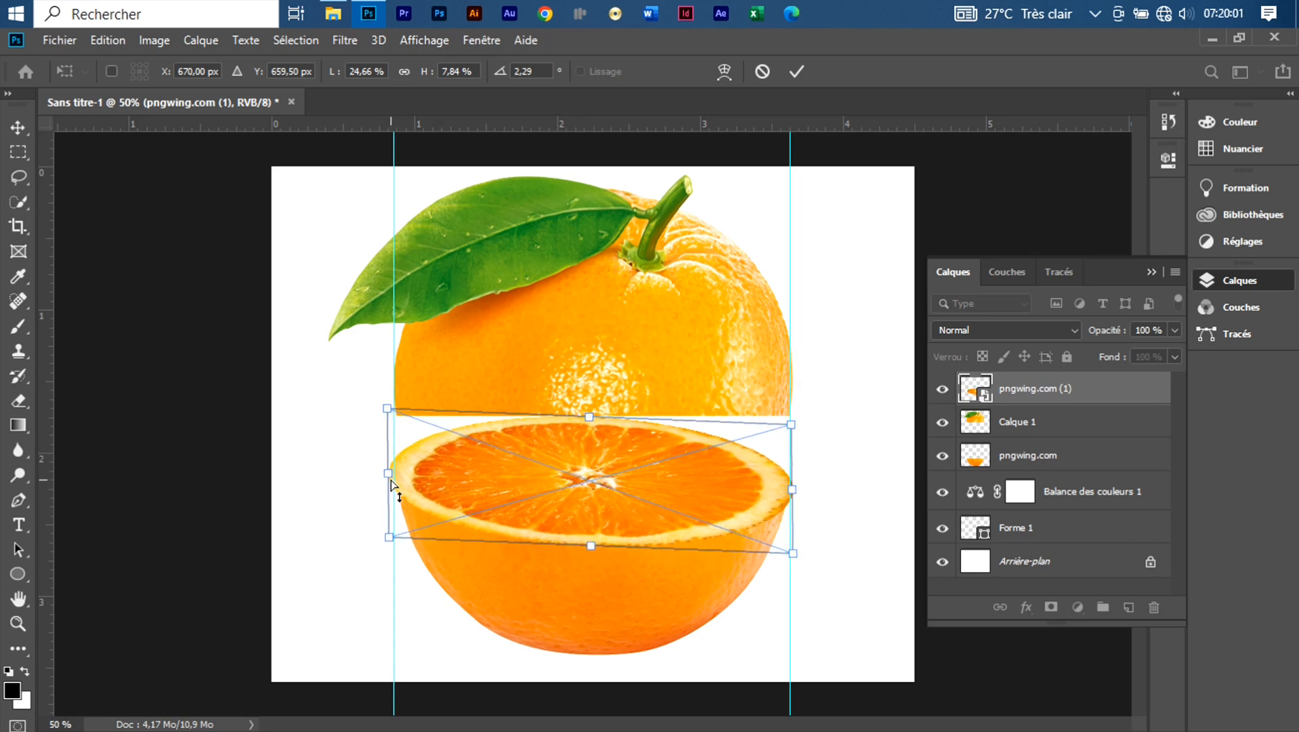
left_click_drag(389, 475, 395, 474)
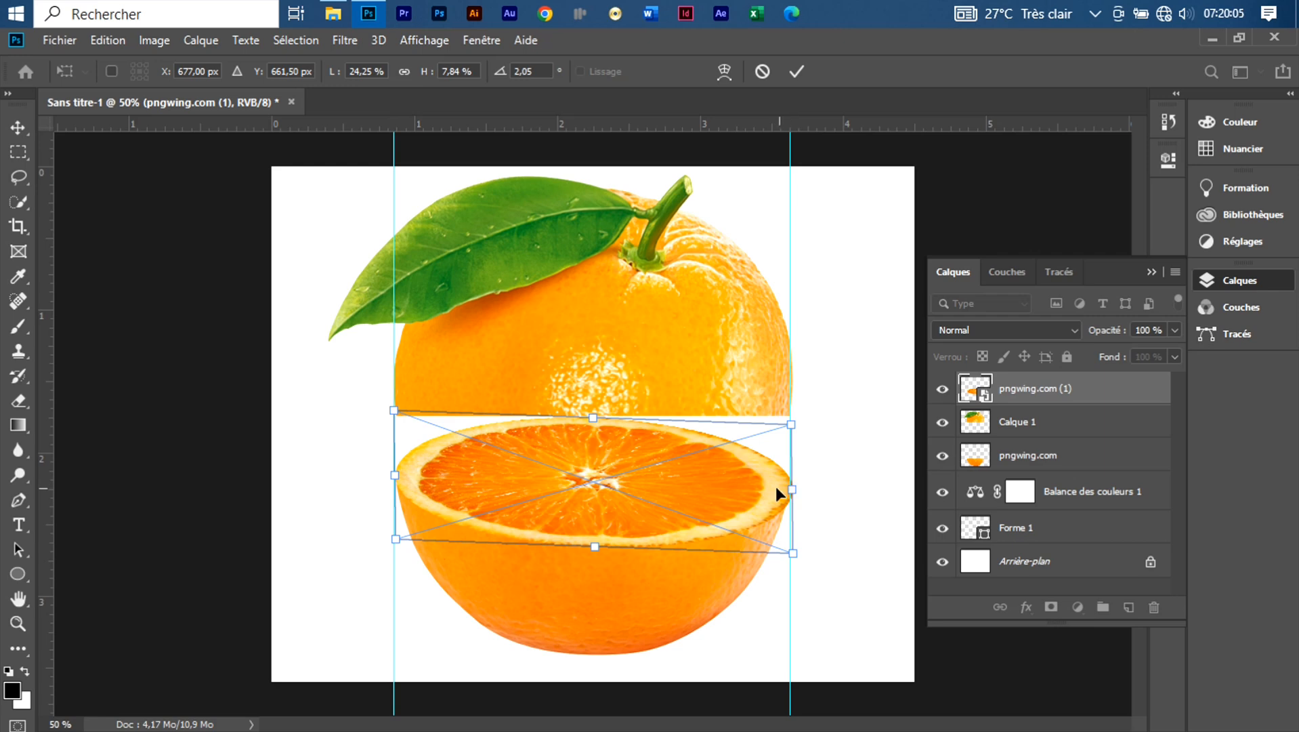
left_click_drag(794, 490, 785, 489)
Nudge the flattened slice vertically until it sits on the cut face of the orange's lower half
key("Up")
key("Up")
key("Up")
key("Up")
key("Up")
key("Up")
key("Up")
key("Up")
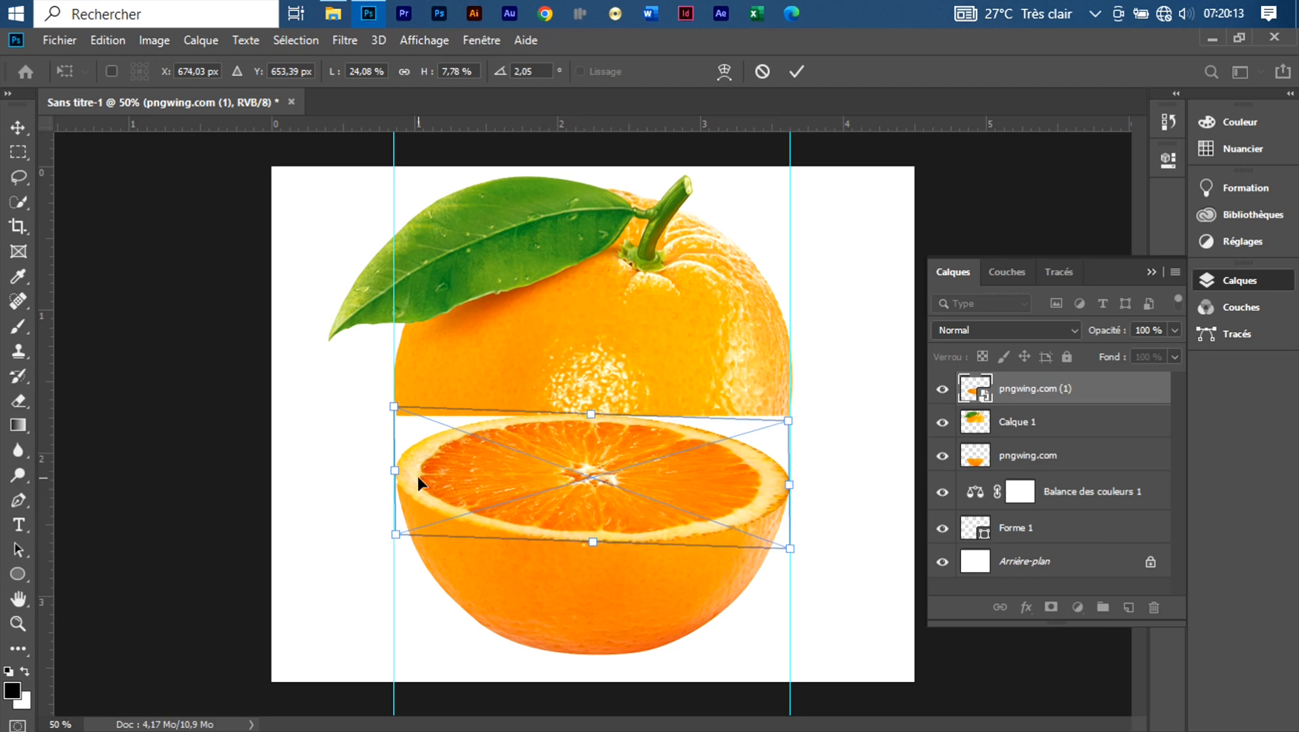
key("Down")
key("Down")
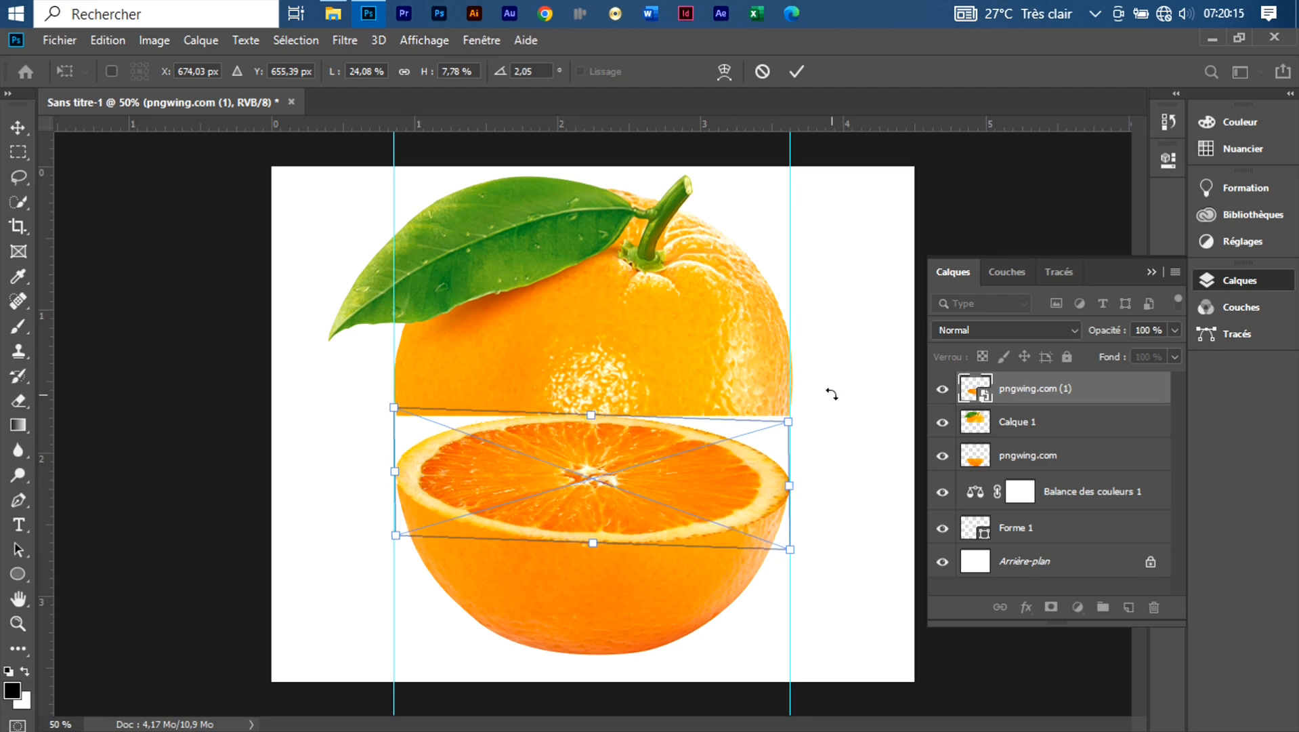
Rotate the flattened slice to 1.37° so it matches the lower half's cut face, and apply the transform
left_click_drag(832, 393, 832, 389)
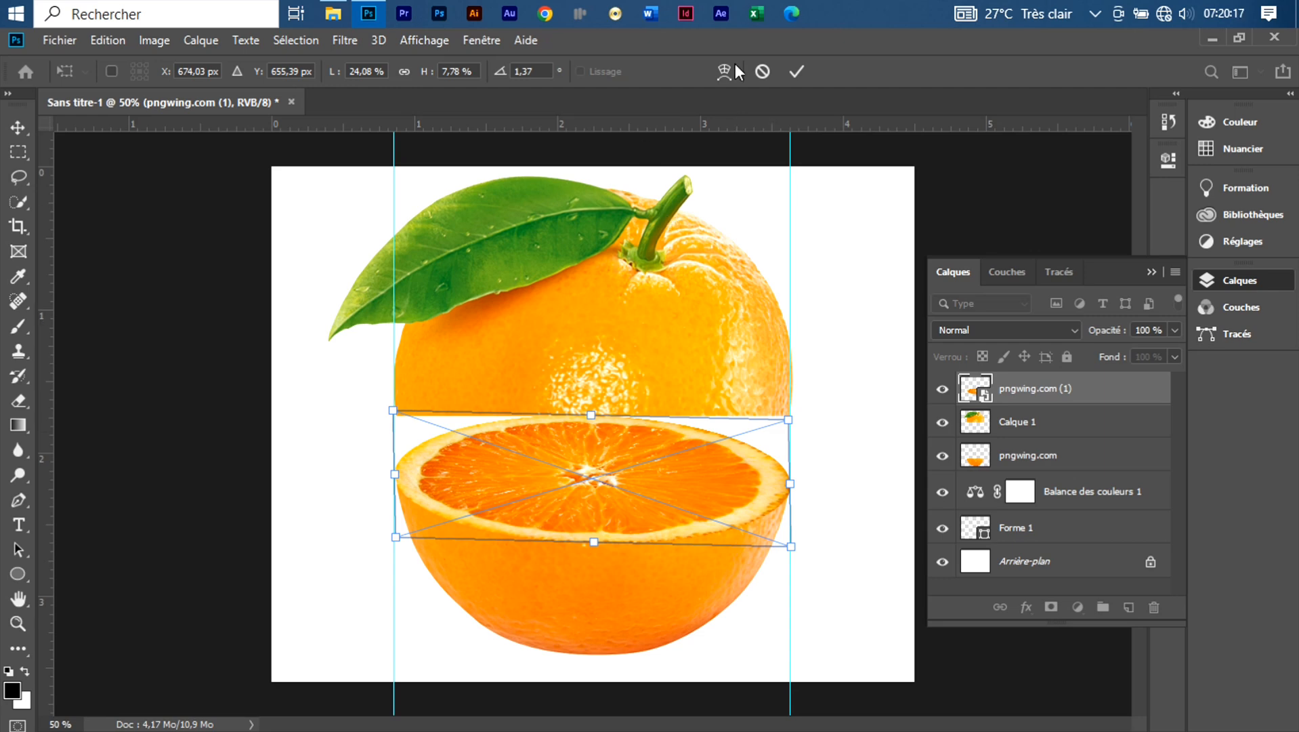
left_click(789, 70)
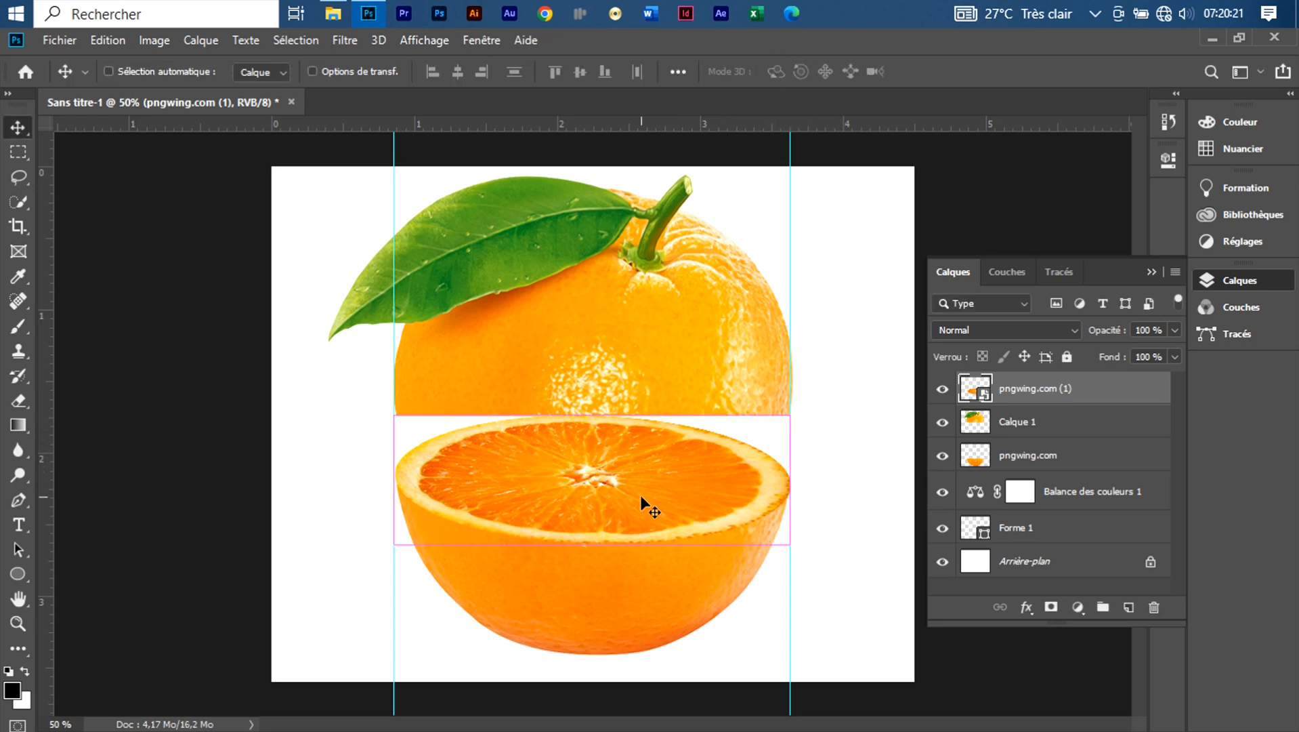
key("ctrl+plus")
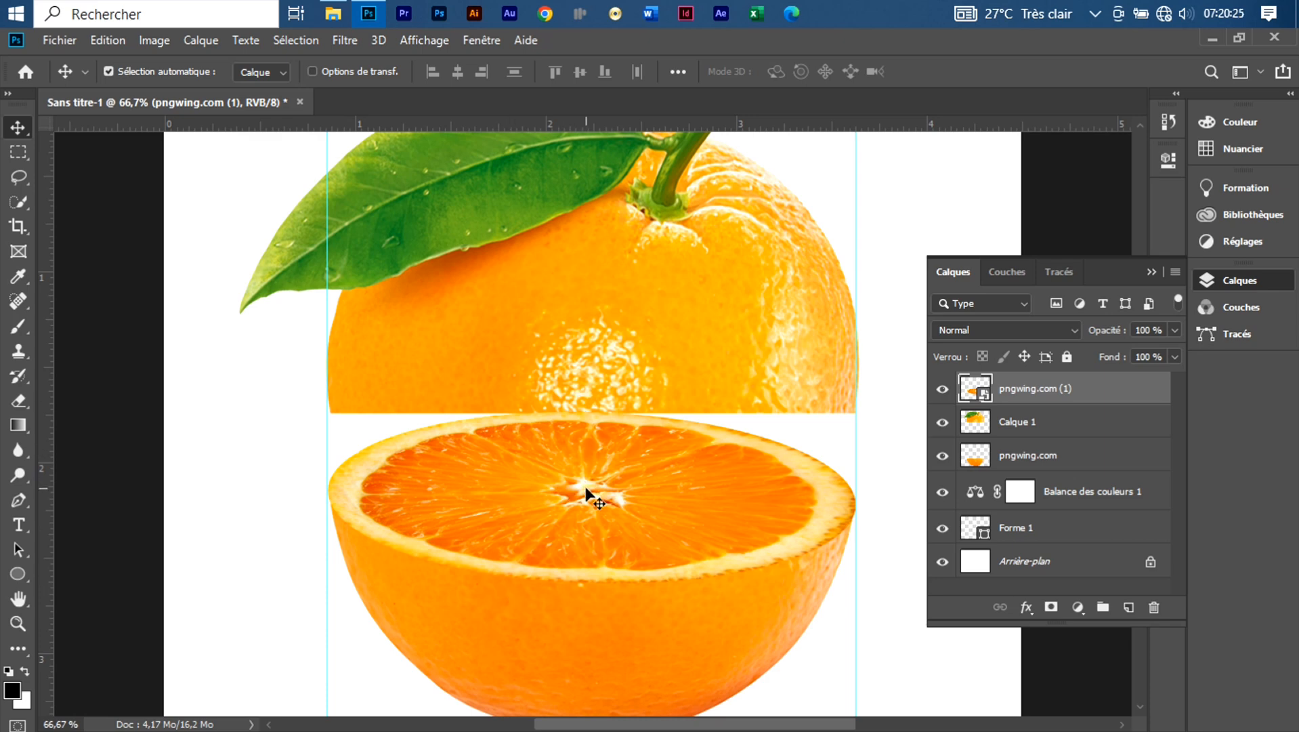
key("ctrl+minus")
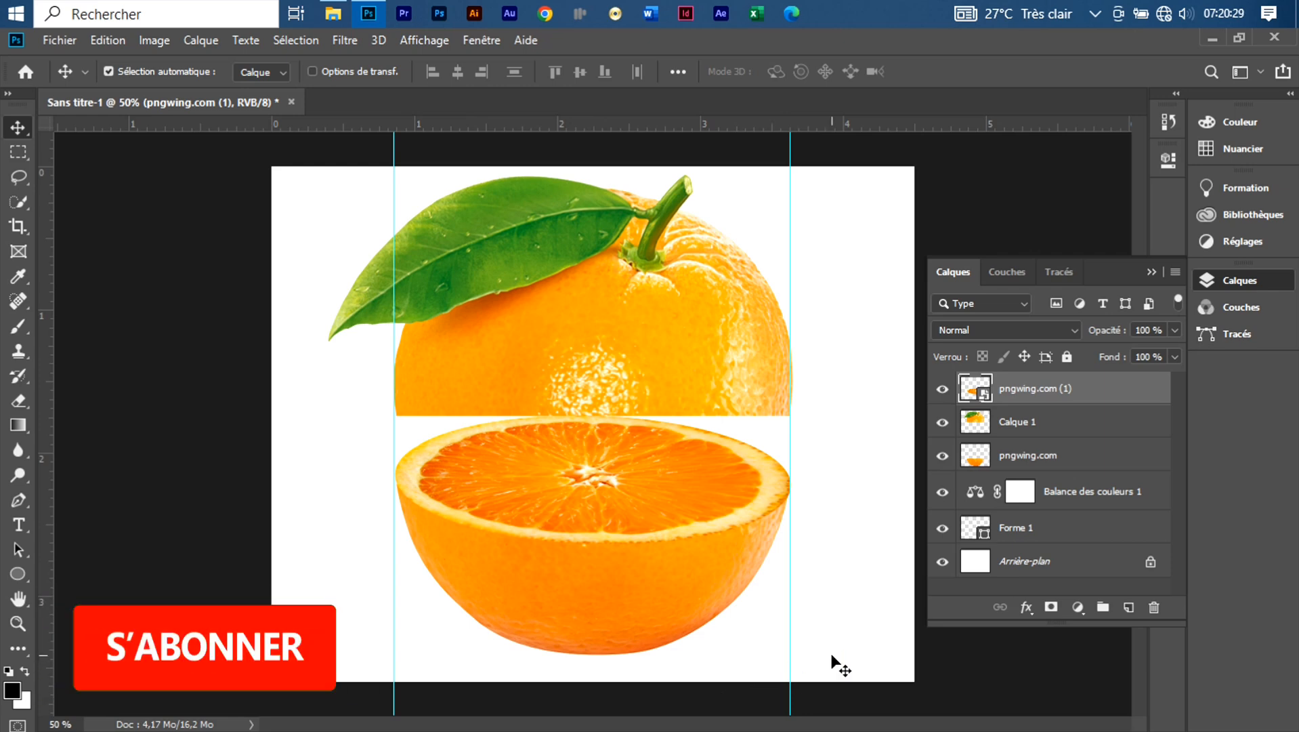
Select the slice and both orange halves together, scale them to 83.12%, and reposition them on the canvas
left_click_drag(833, 656, 507, 298)
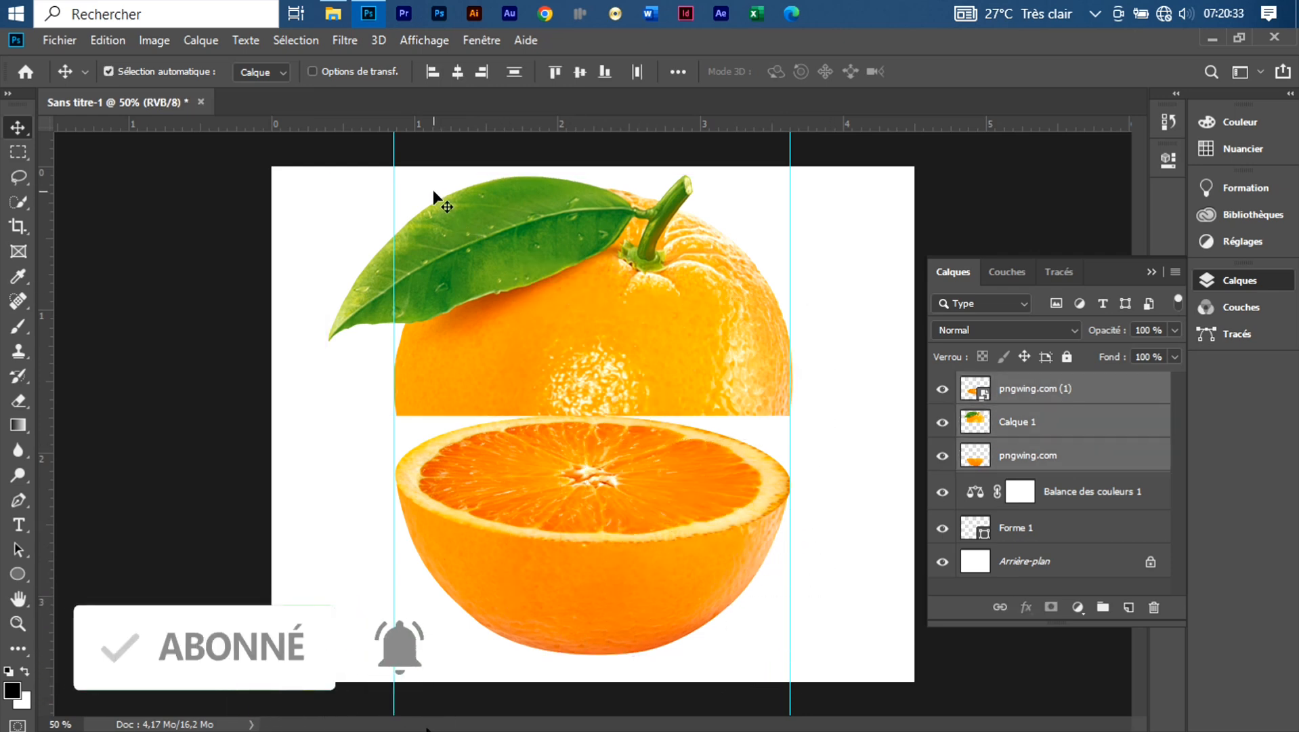
key("ctrl+t")
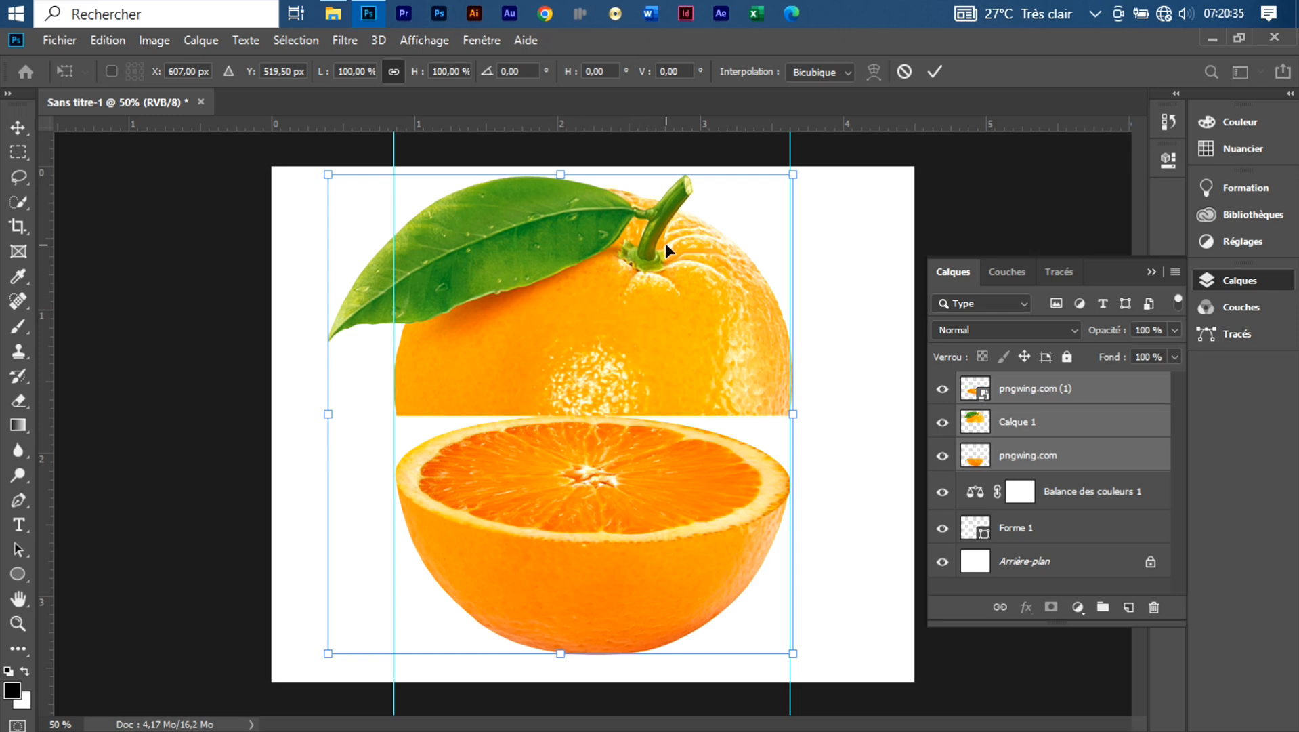
left_click_drag(326, 170, 407, 255)
left_click_drag(658, 345, 619, 333)
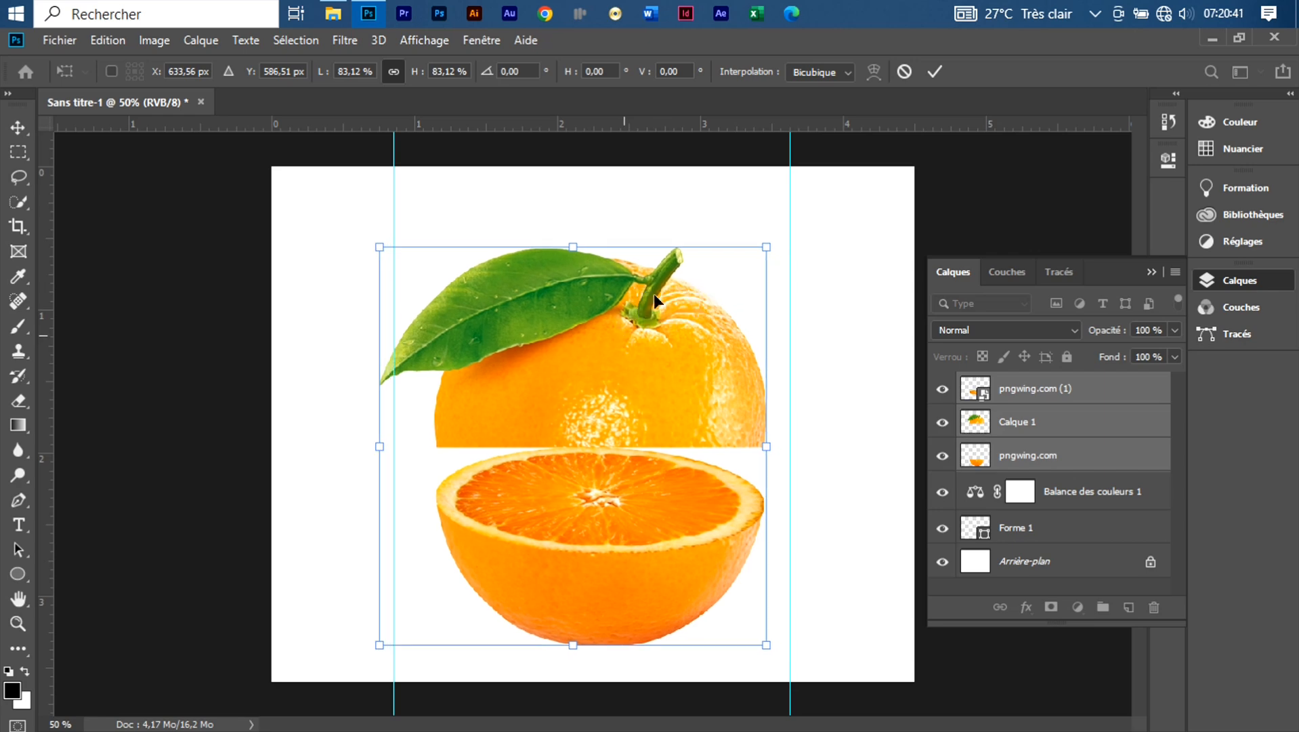
left_click(937, 72)
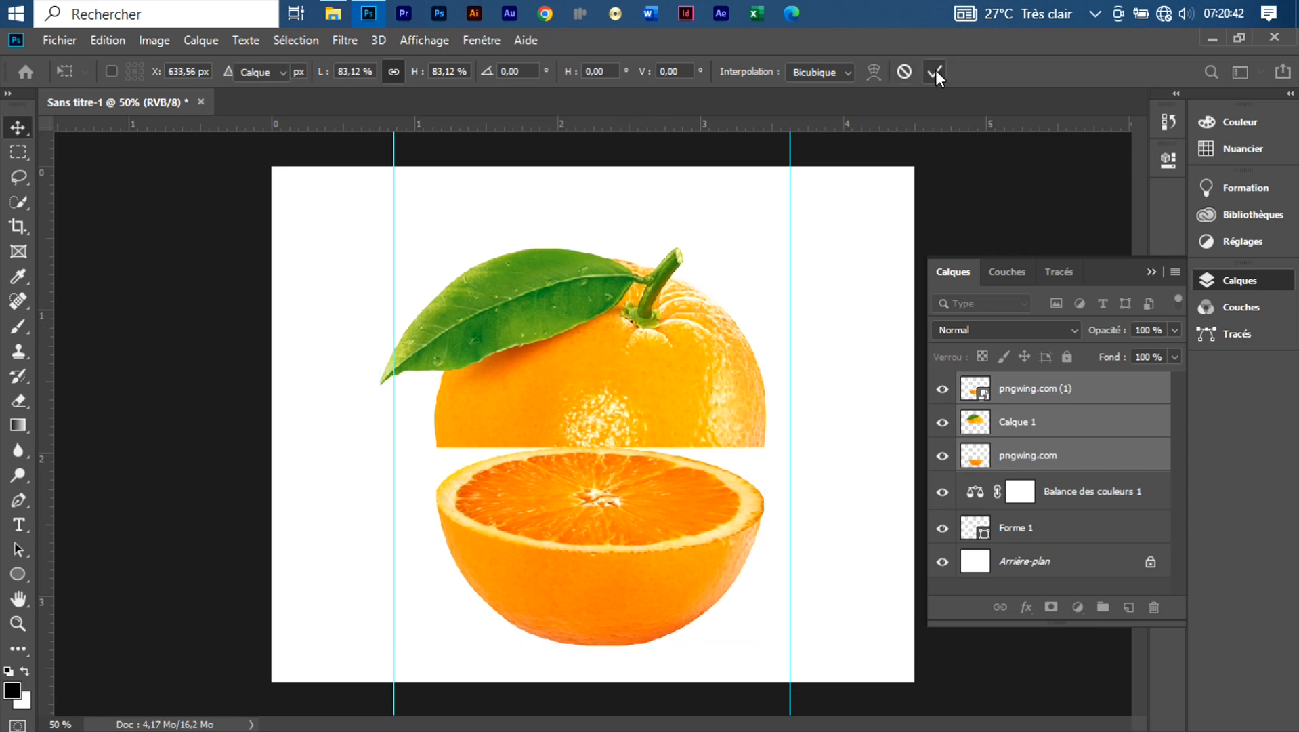
Move the upper orange half up to open a gap, and align the two vertical guides with the orange's sides
left_click(634, 398)
left_click_drag(635, 395, 638, 353)
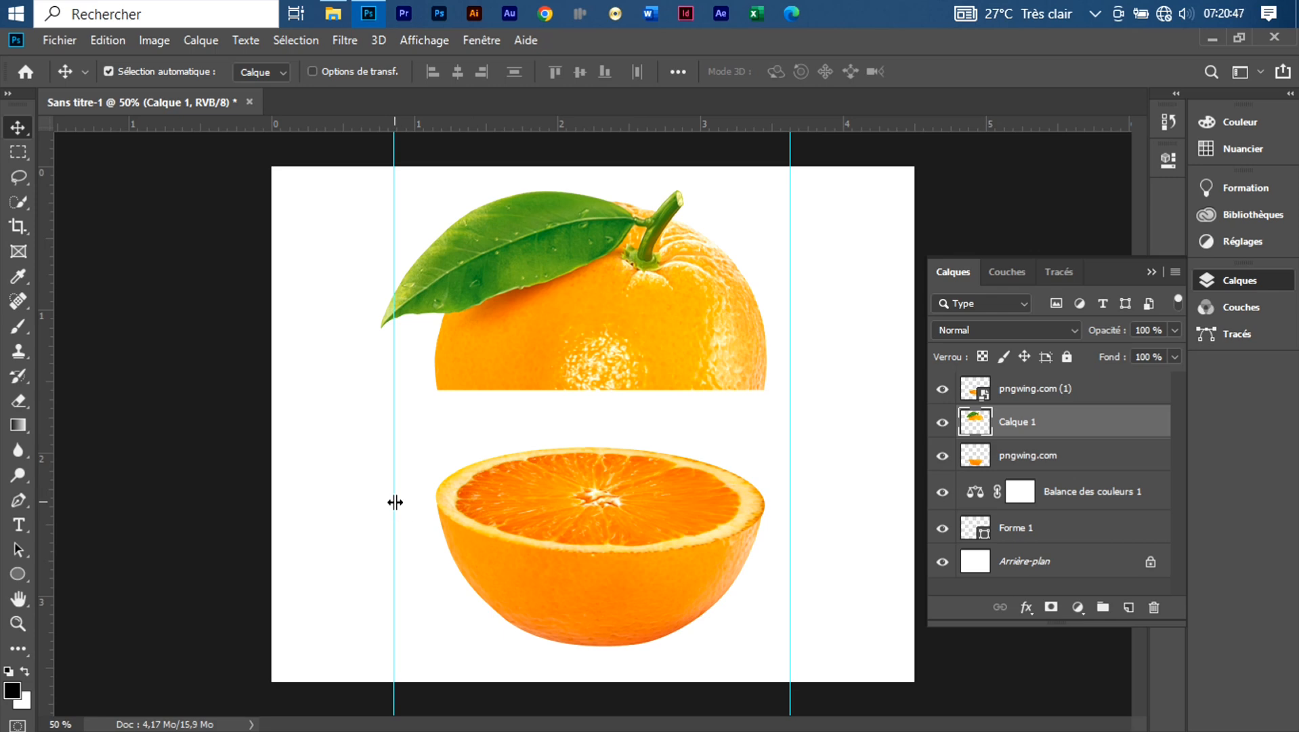
left_click_drag(394, 500, 435, 500)
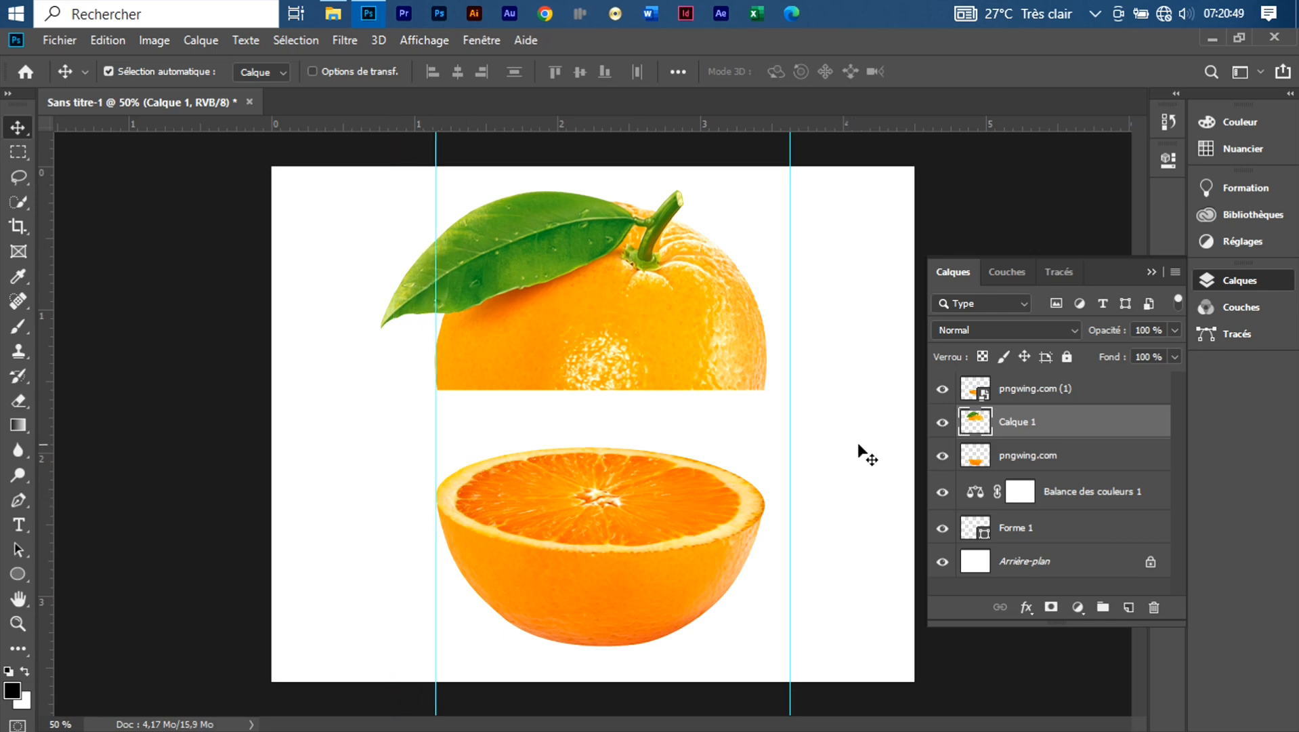
left_click_drag(790, 434, 766, 430)
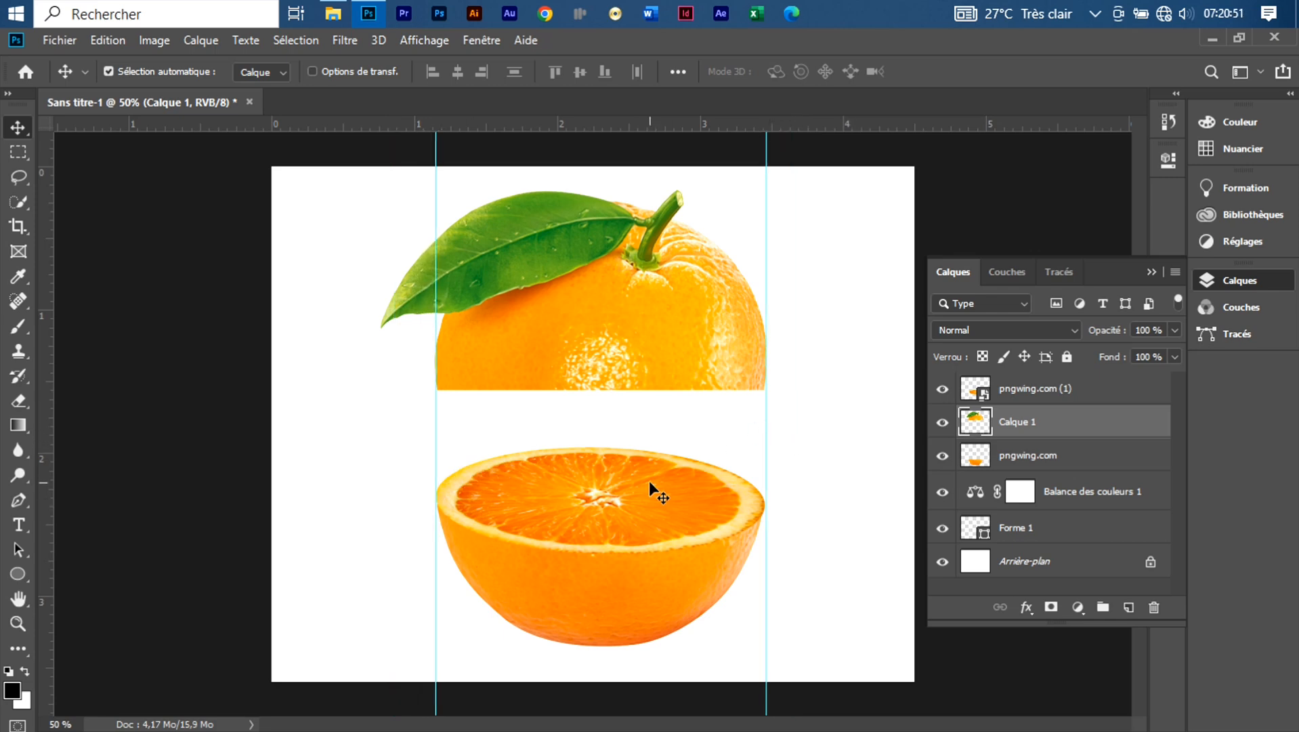
Duplicate the slice layer, rotate the copy to -178.63°, and place it on the upper half's cut edge
left_click(649, 481)
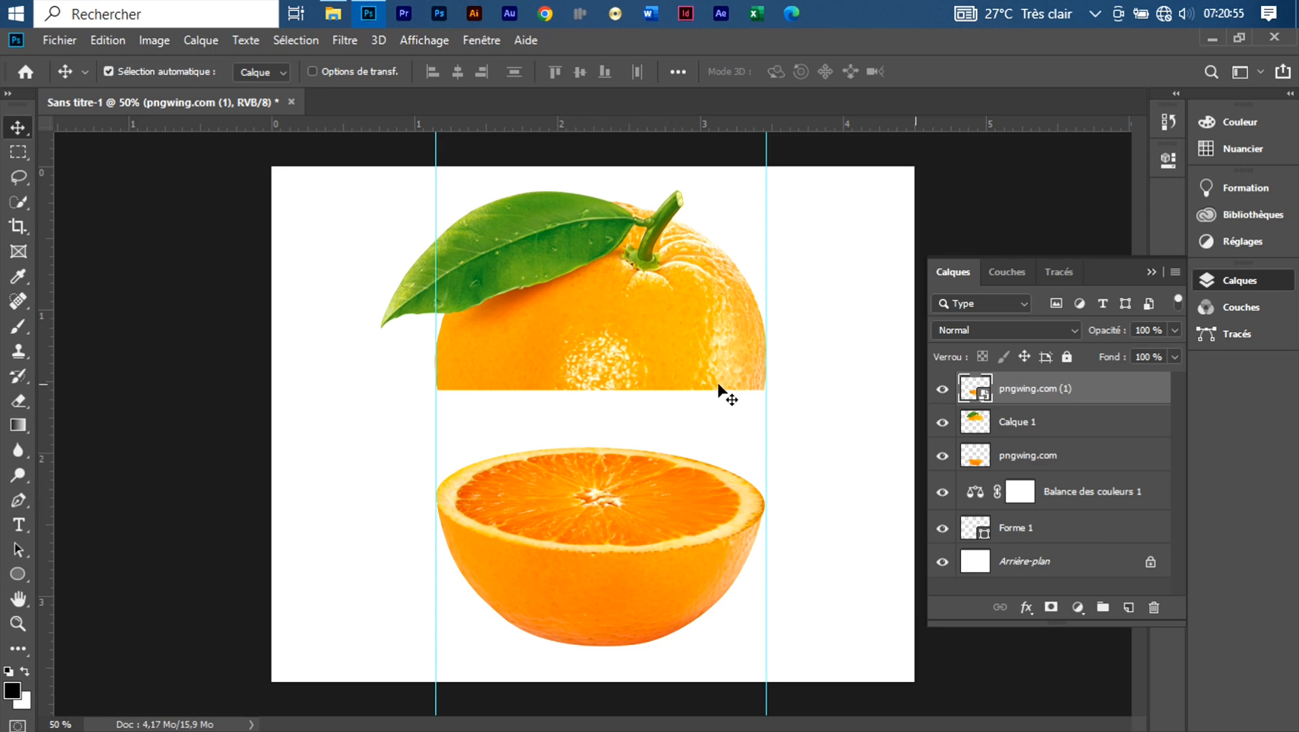
key("ctrl+j")
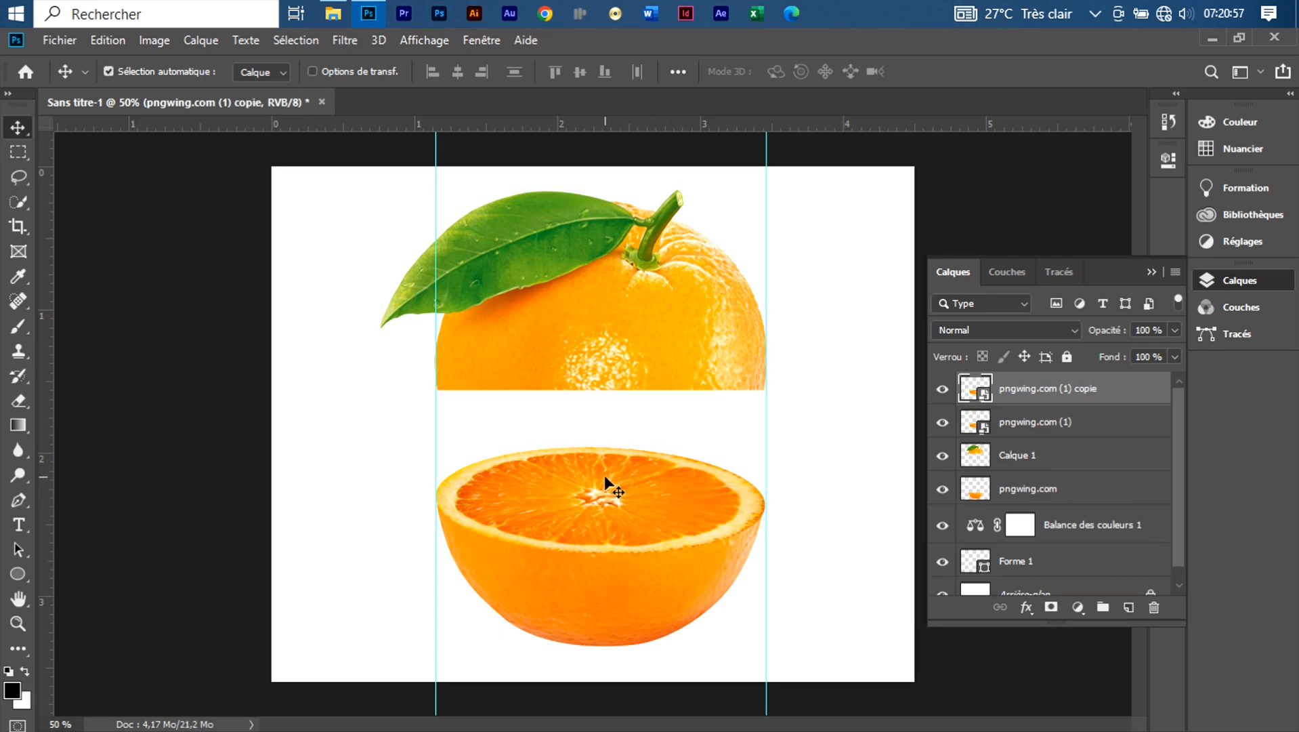
key("ctrl+t")
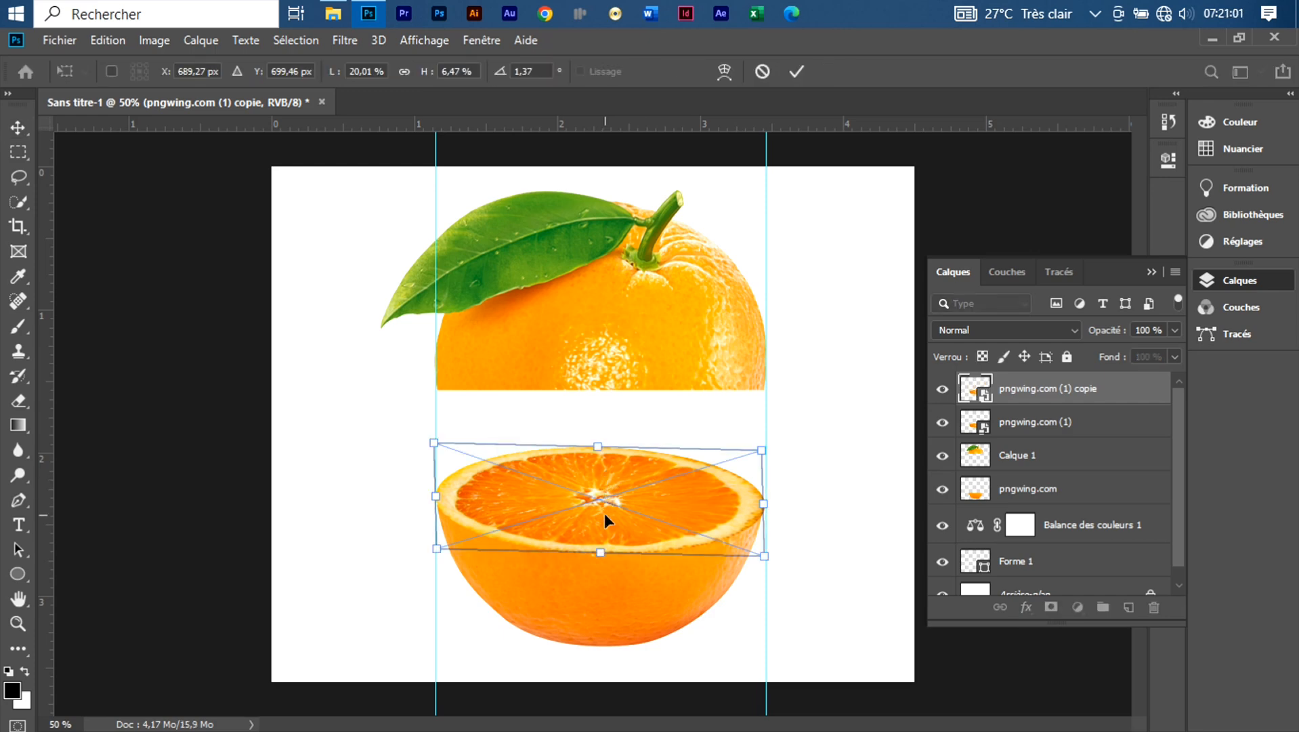
left_click_drag(600, 550, 614, 332)
Fit the copied slice between the two guides at about 19.94% width and 6.45% height
left_click_drag(776, 396, 765, 394)
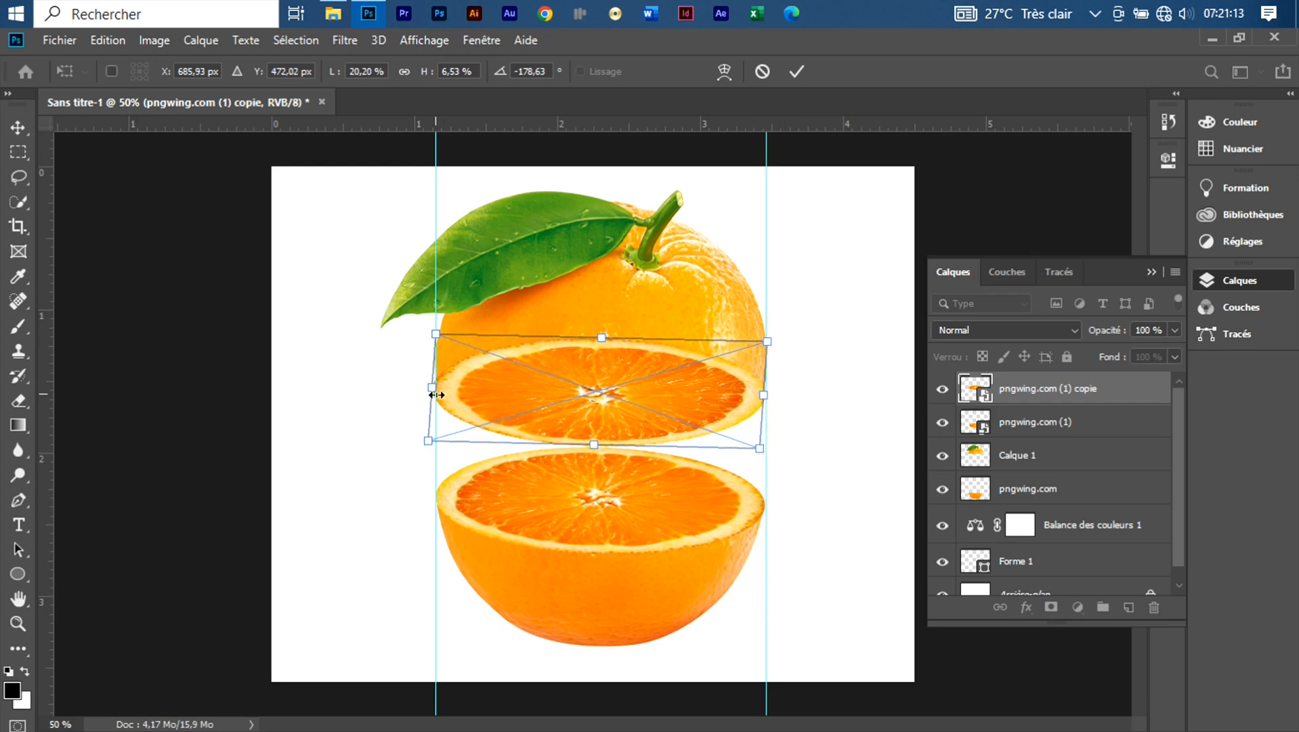
left_click_drag(439, 385, 444, 386)
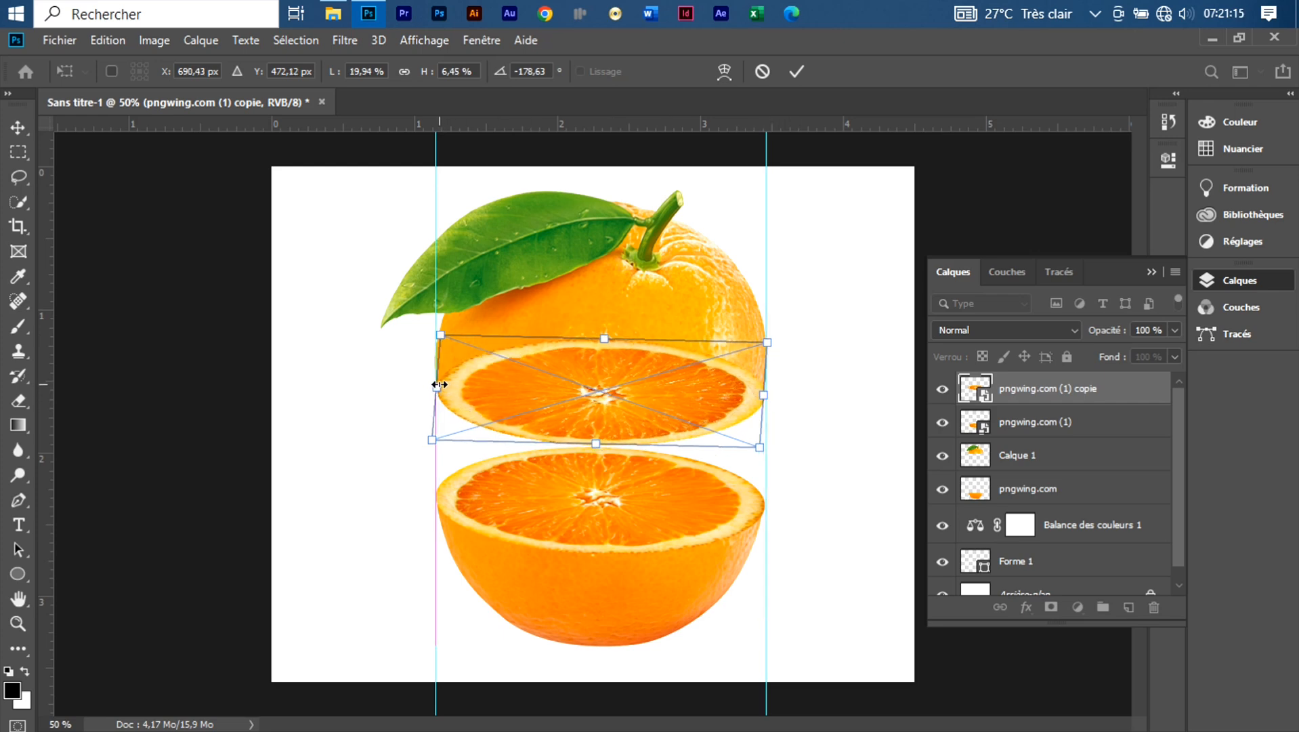
left_click(796, 71)
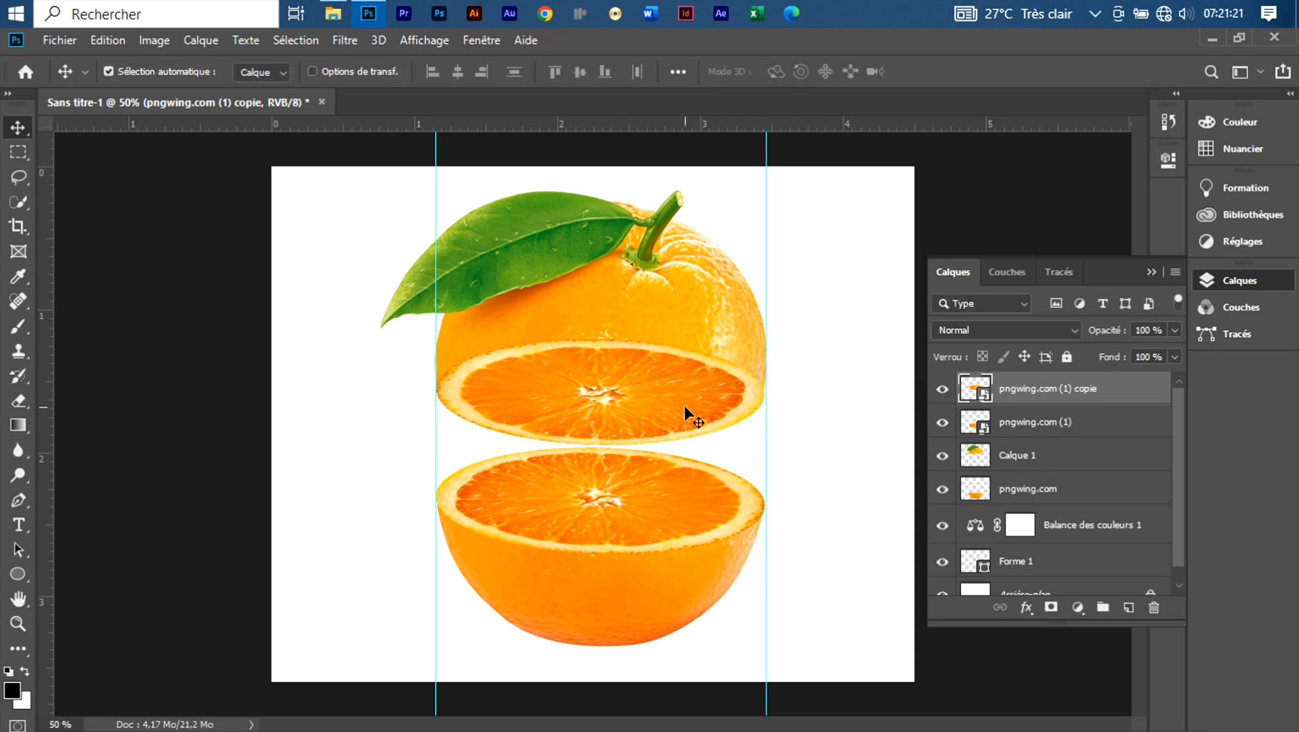
key("ctrl+t")
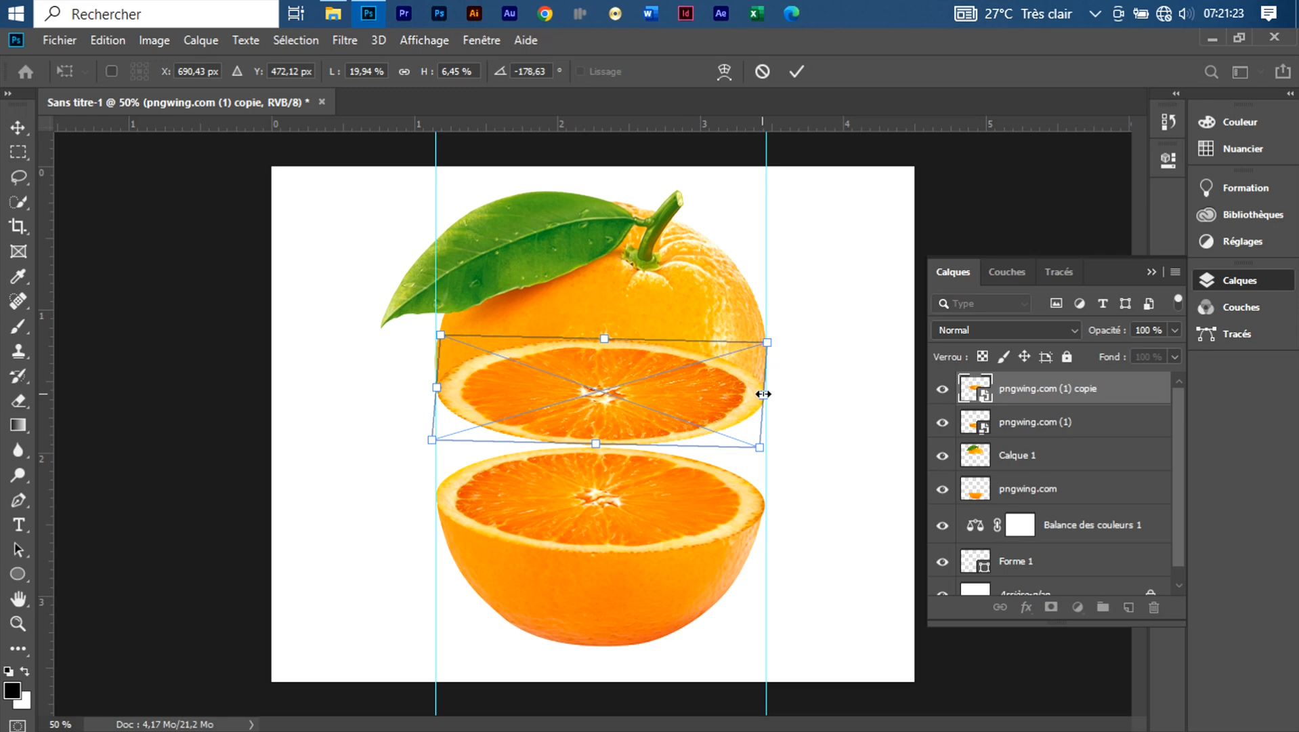
left_click_drag(760, 393, 762, 394)
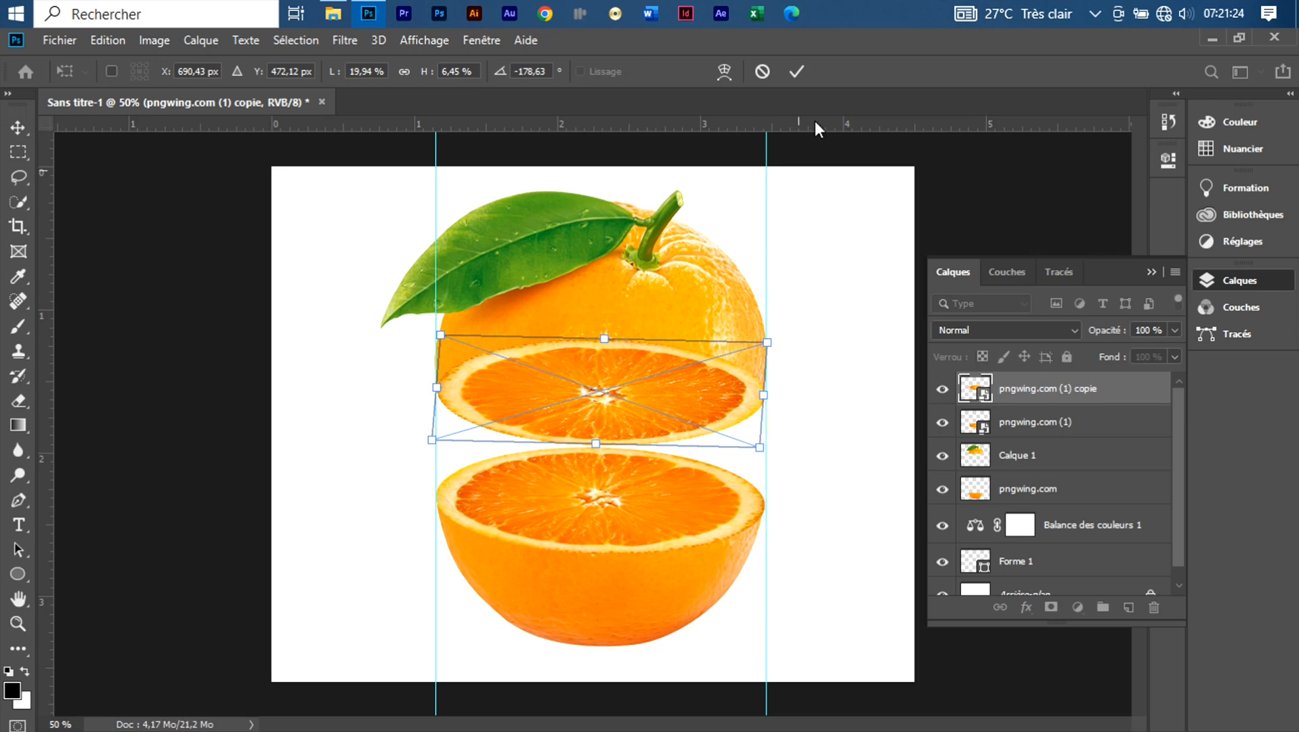
left_click(797, 74)
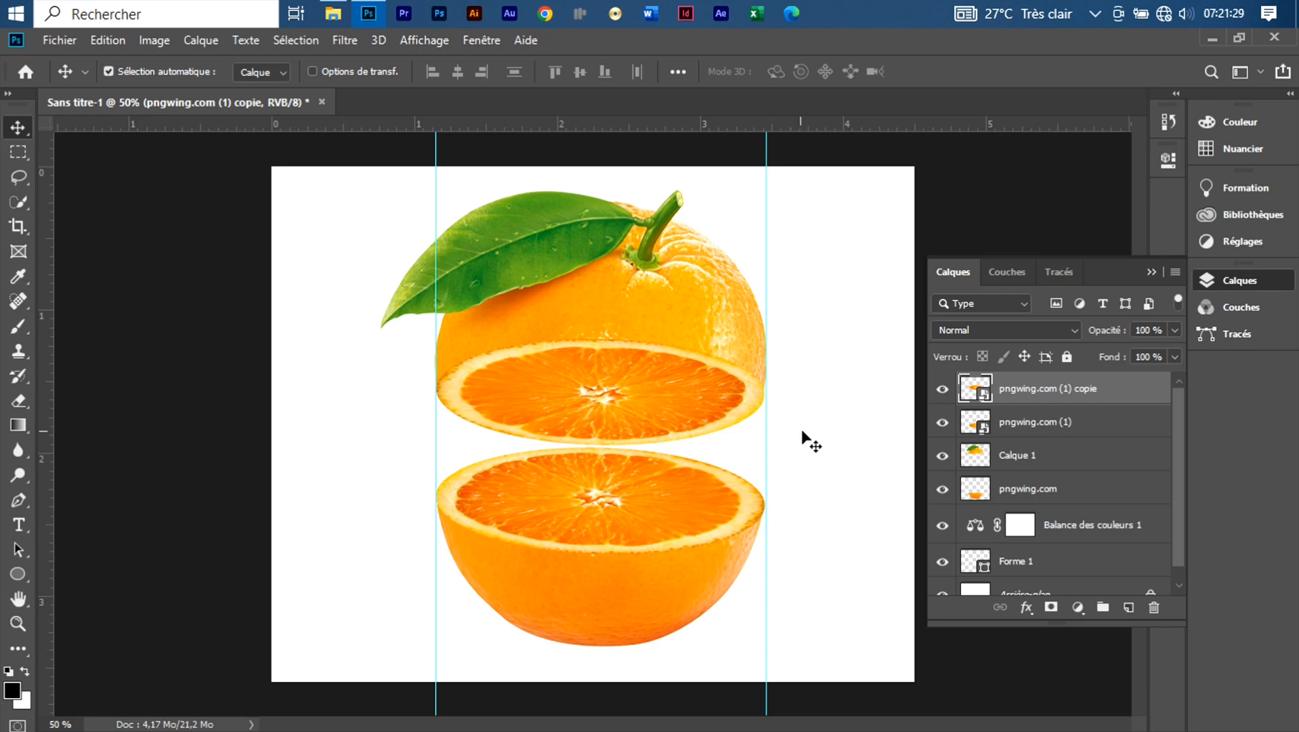
Select both slices and both orange halves, scale them to 91.75%, and reposition them on the canvas
left_click_drag(801, 428, 623, 295)
left_click_drag(806, 588, 531, 293)
key("ctrl+t")
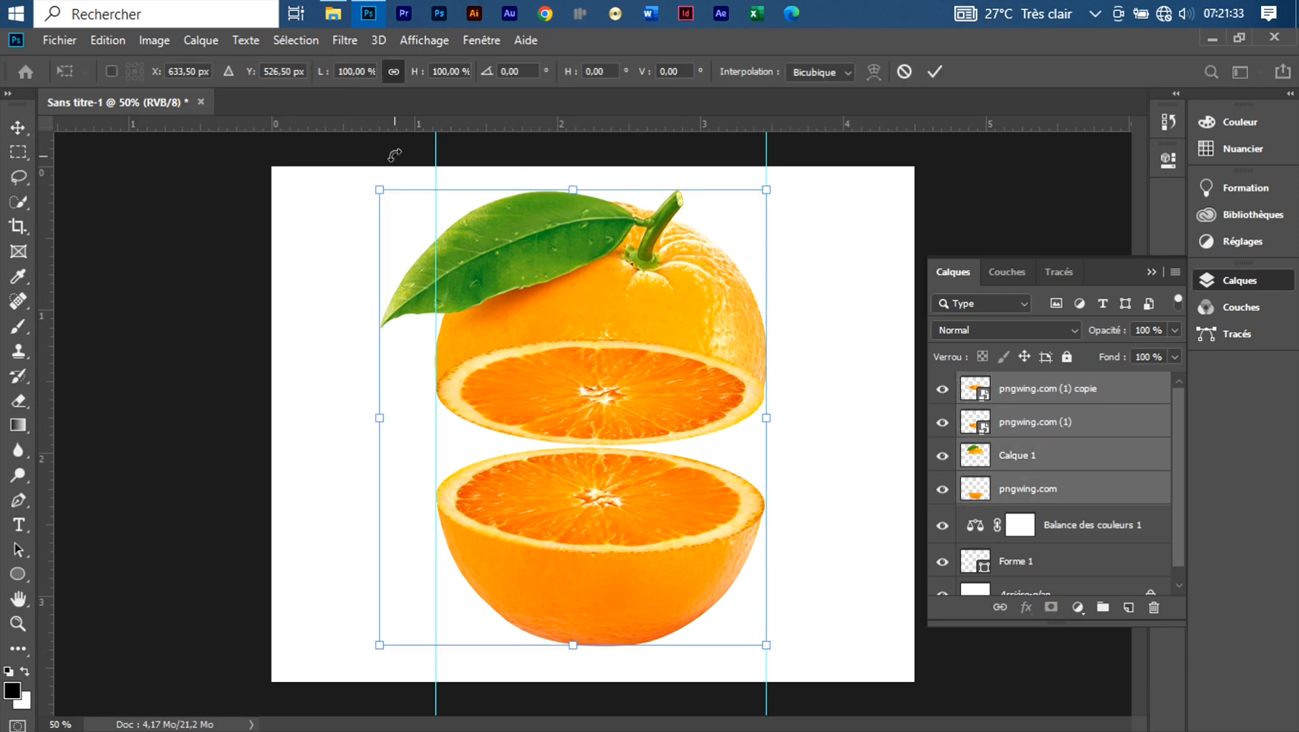
left_click_drag(378, 185, 411, 225)
left_click_drag(594, 349, 584, 340)
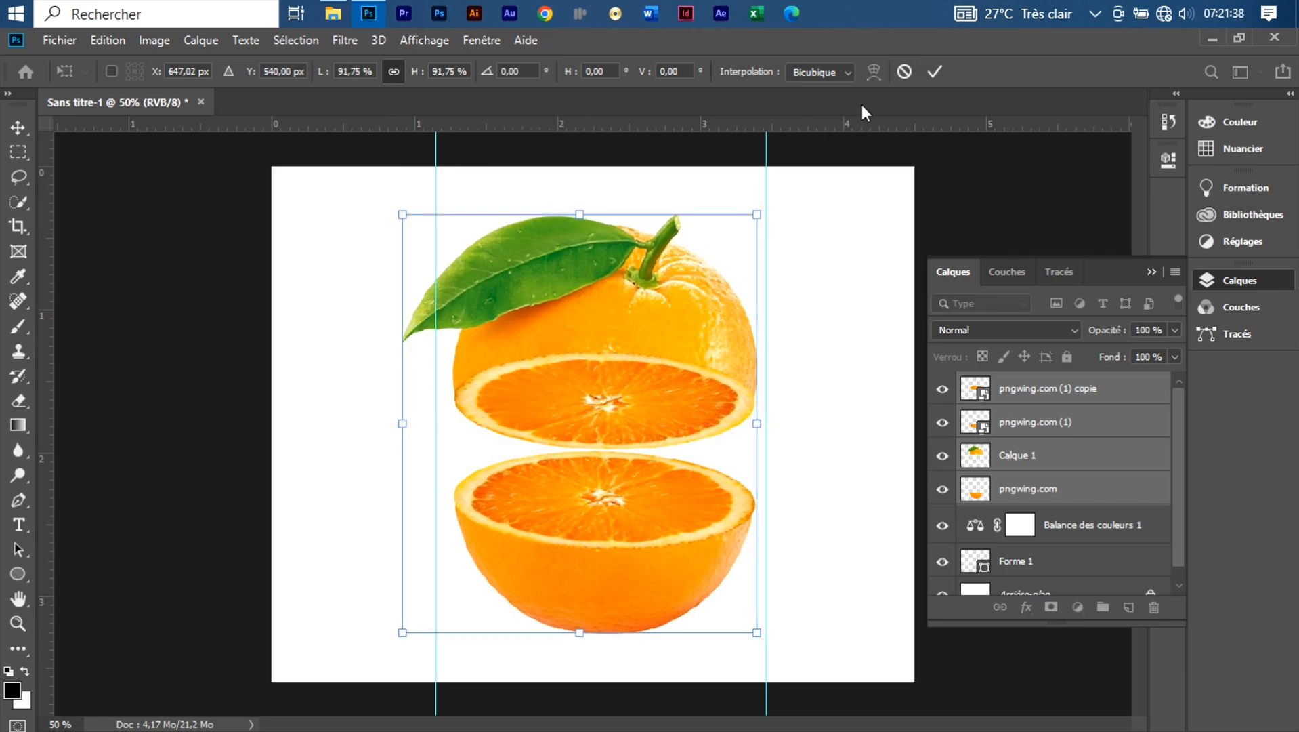
left_click(935, 71)
Nudge the lower orange half and its slice down slightly to widen the gap, and deselect the layers
left_click_drag(823, 645, 615, 500)
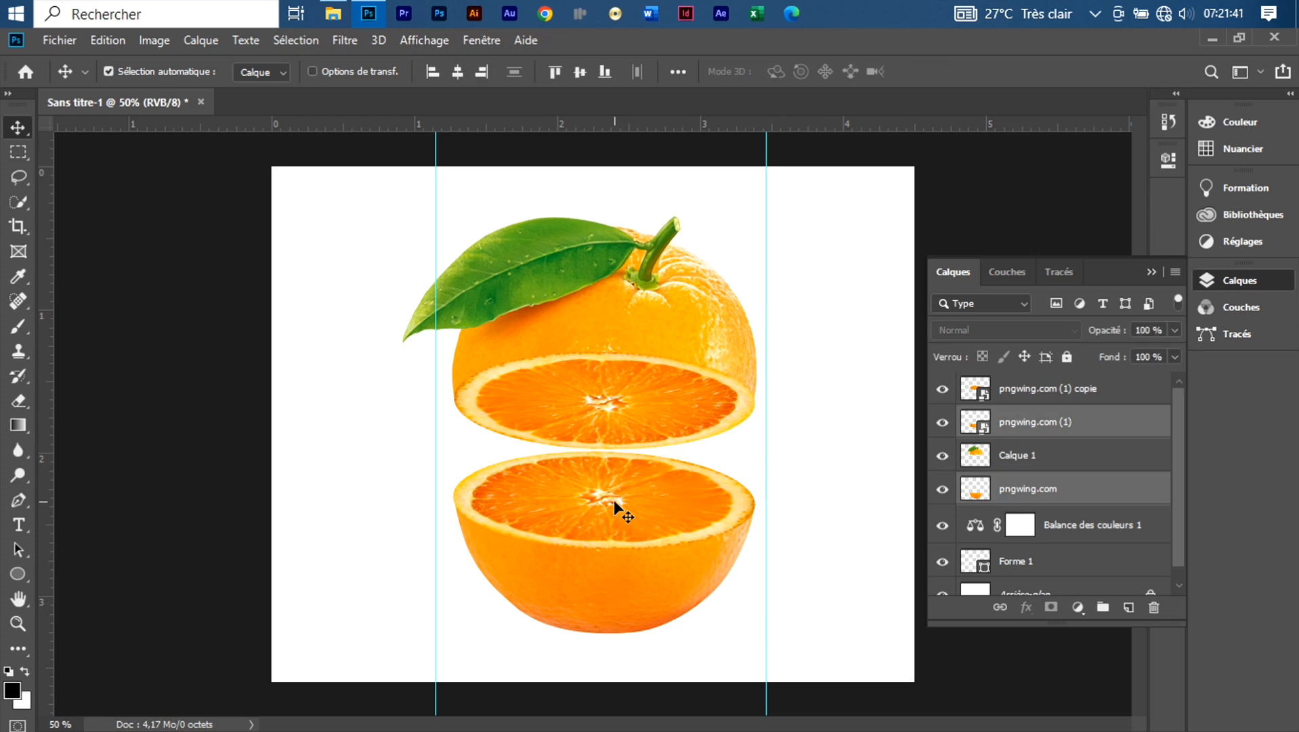
key("shift+Down")
left_click(846, 434)
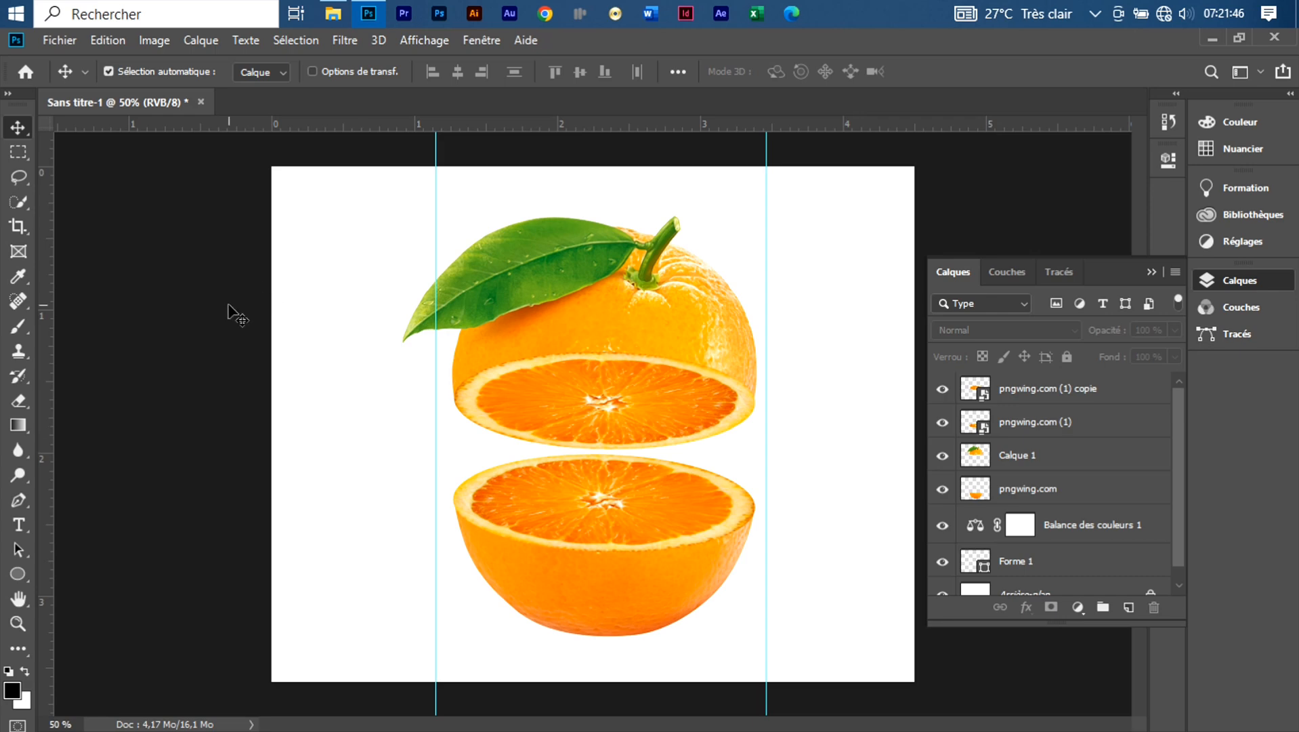
Set up a soft 323 px brush with 0% hardness, a tip flattened into a thin horizontal ellipse, and black (000000) as foreground colour
left_click(17, 326)
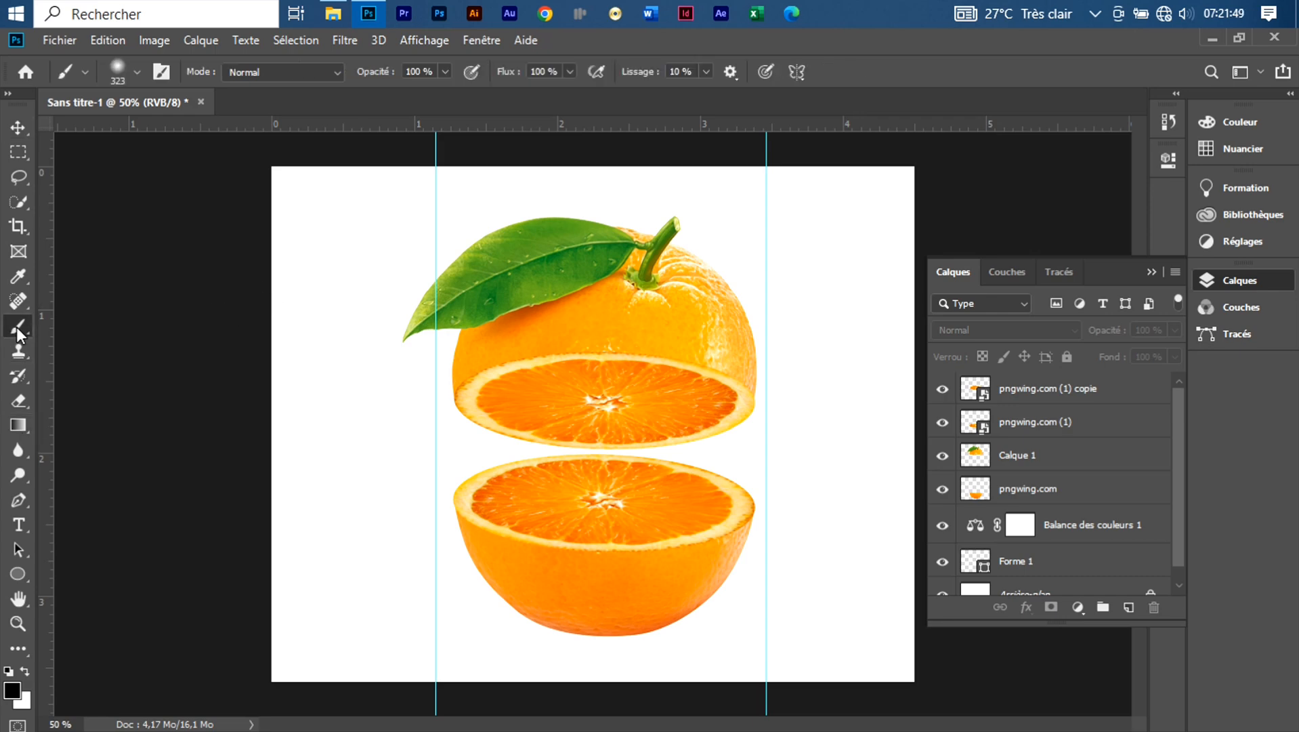
left_click(135, 69)
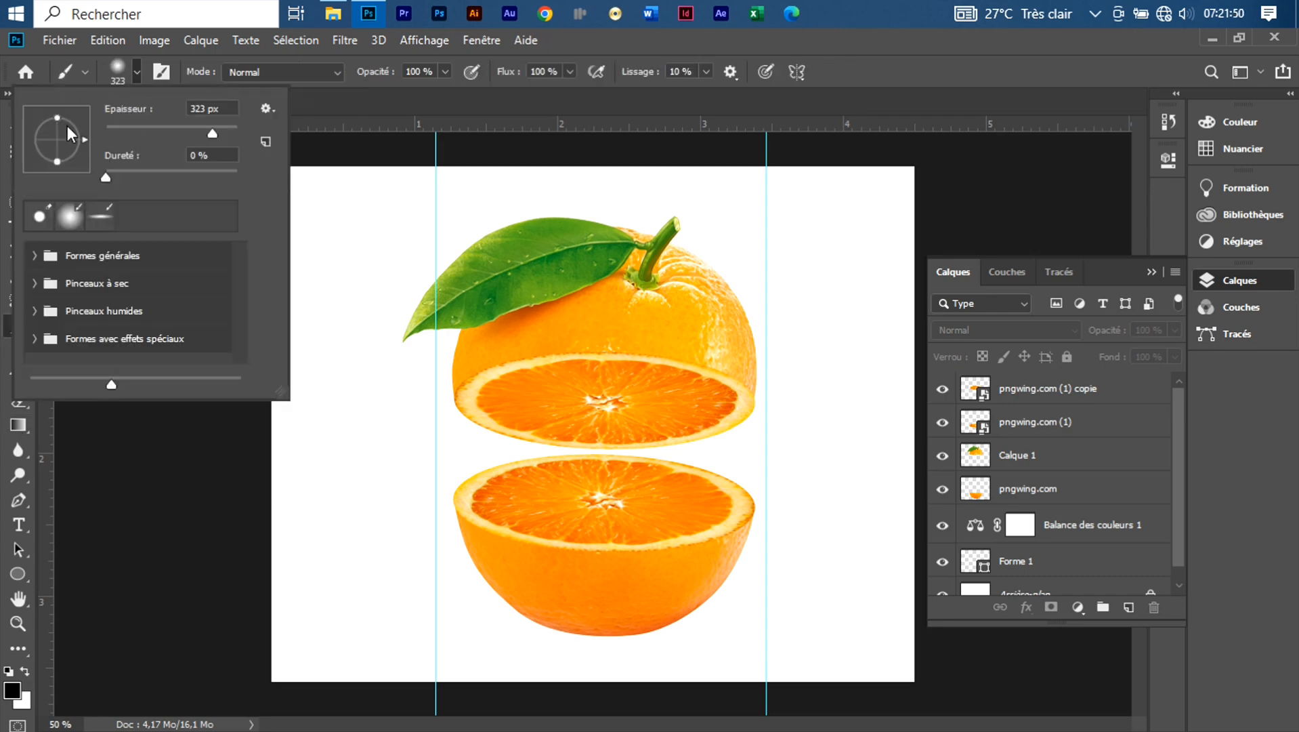
left_click(207, 108)
left_click_drag(58, 144, 57, 143)
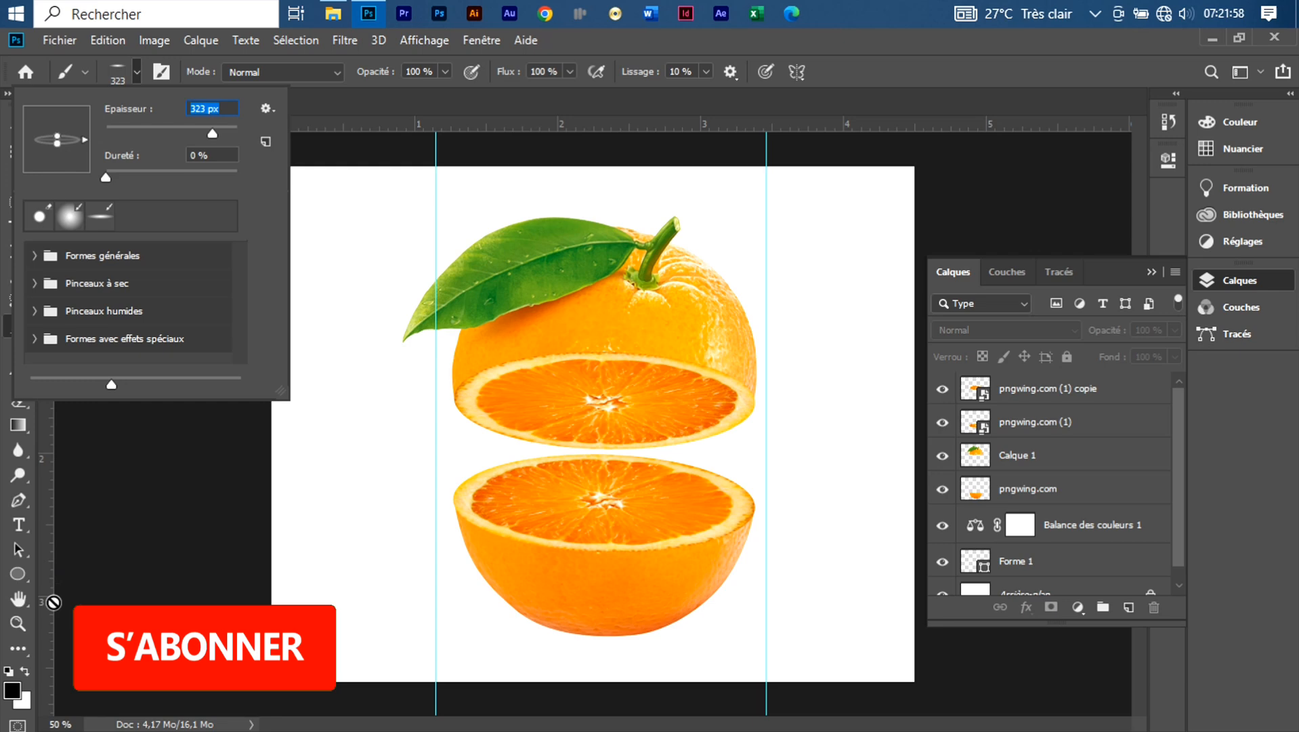
left_click(13, 692)
left_click(13, 691)
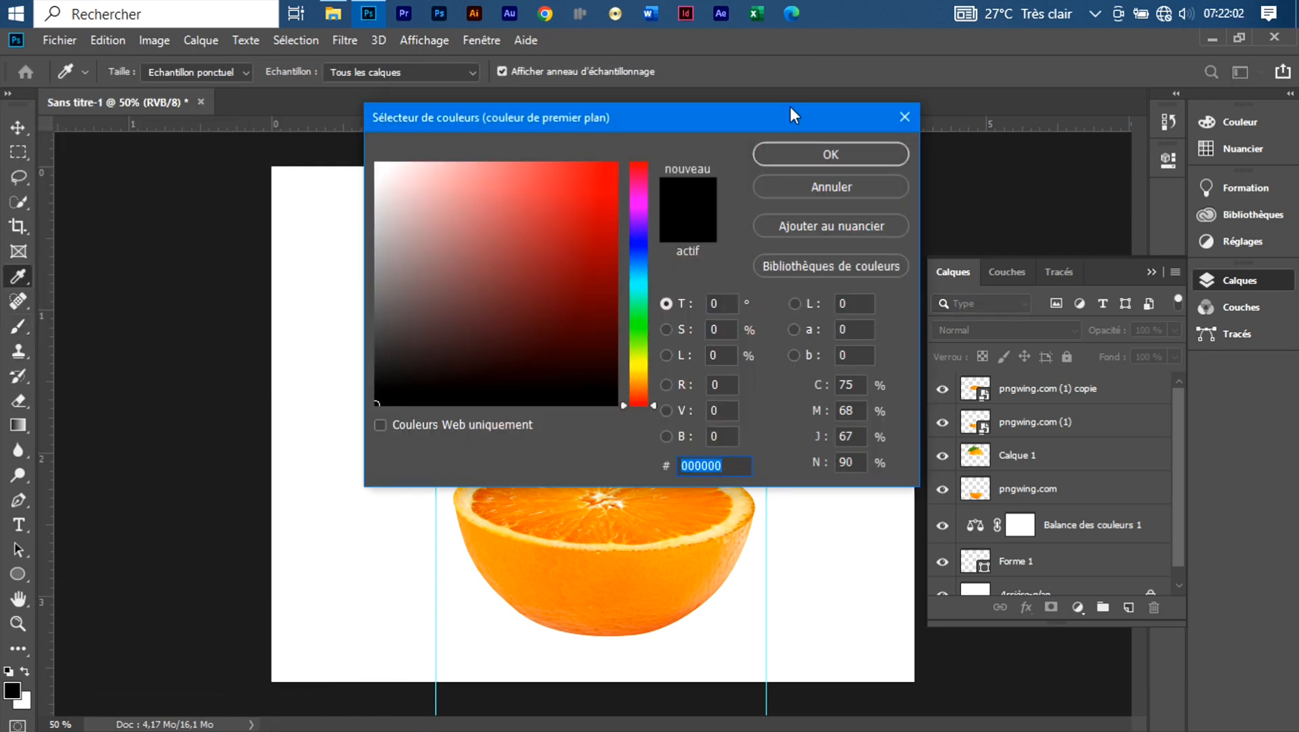
left_click(841, 153)
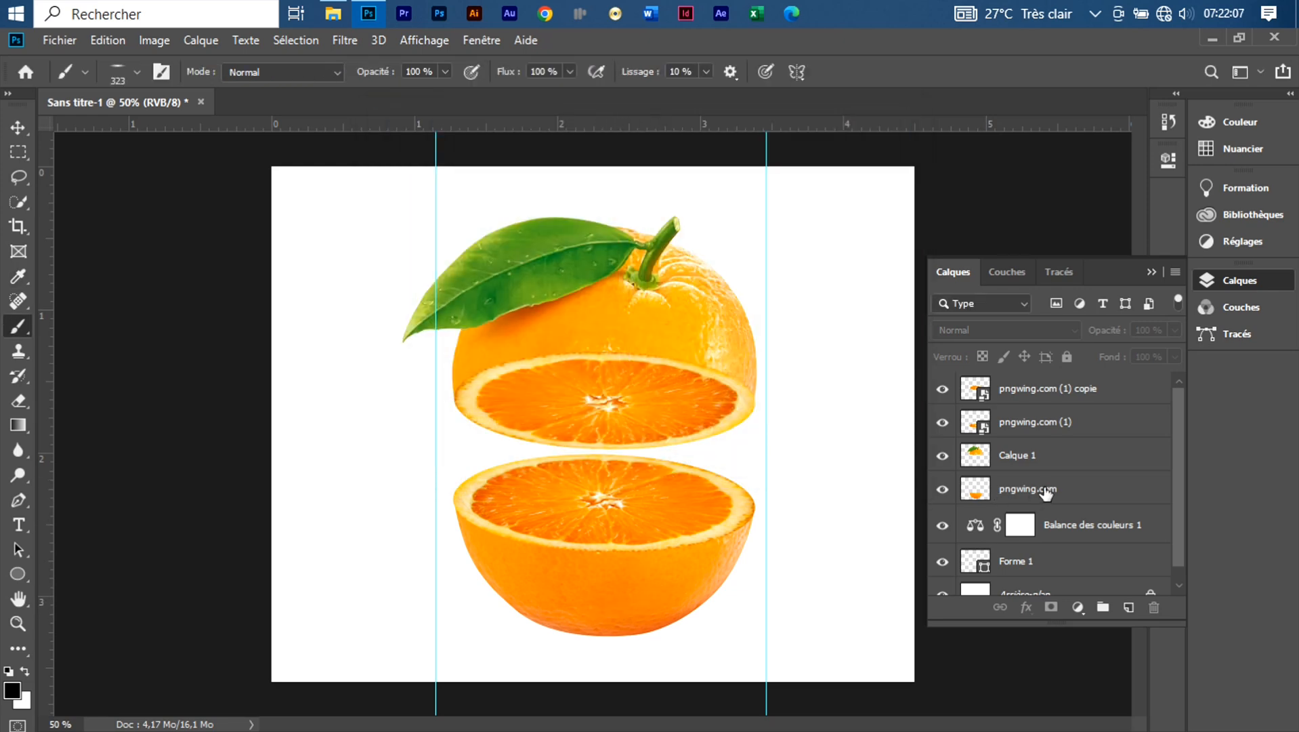
Delete the colour balance adjustment layer and add a new empty layer beneath the lower orange half
left_click(1073, 491)
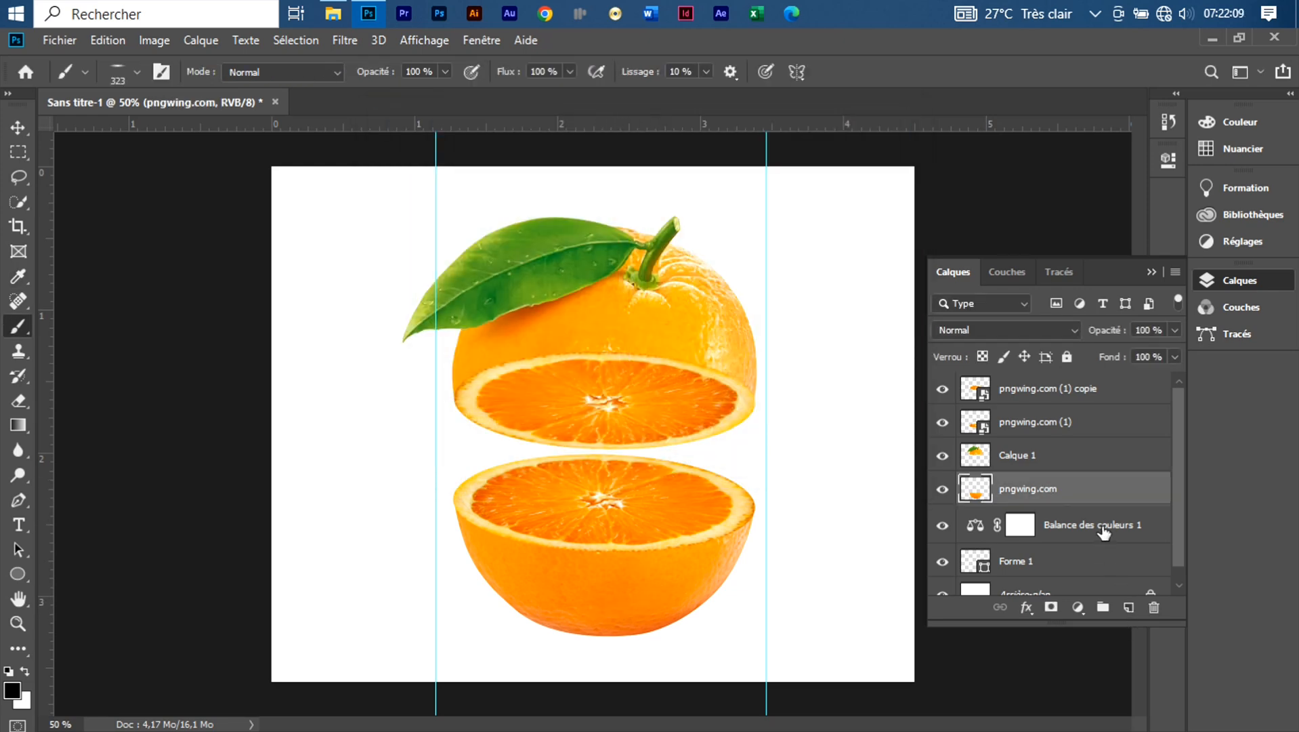
left_click(1104, 531)
key("Delete")
left_click(1129, 607)
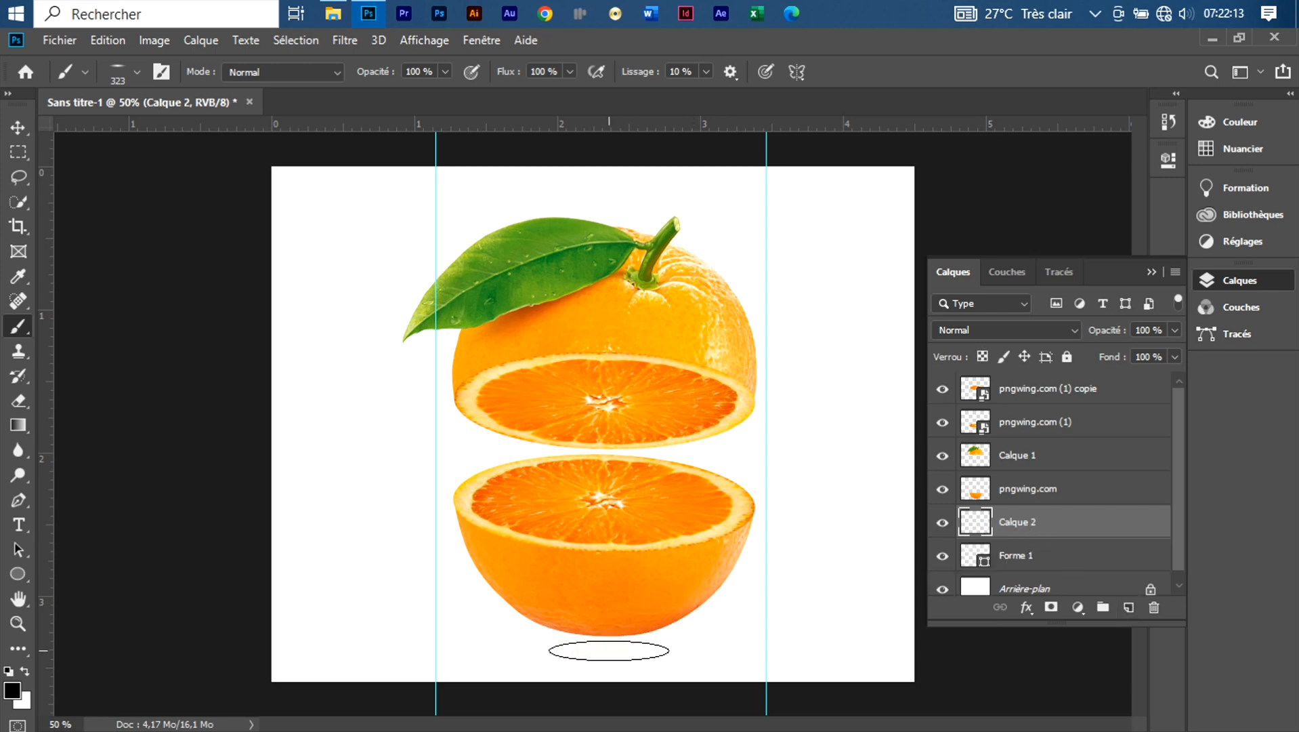
Stamp a soft black shadow below the orange, scale it to 139.56%, and tuck it under the orange's base
left_click(603, 643)
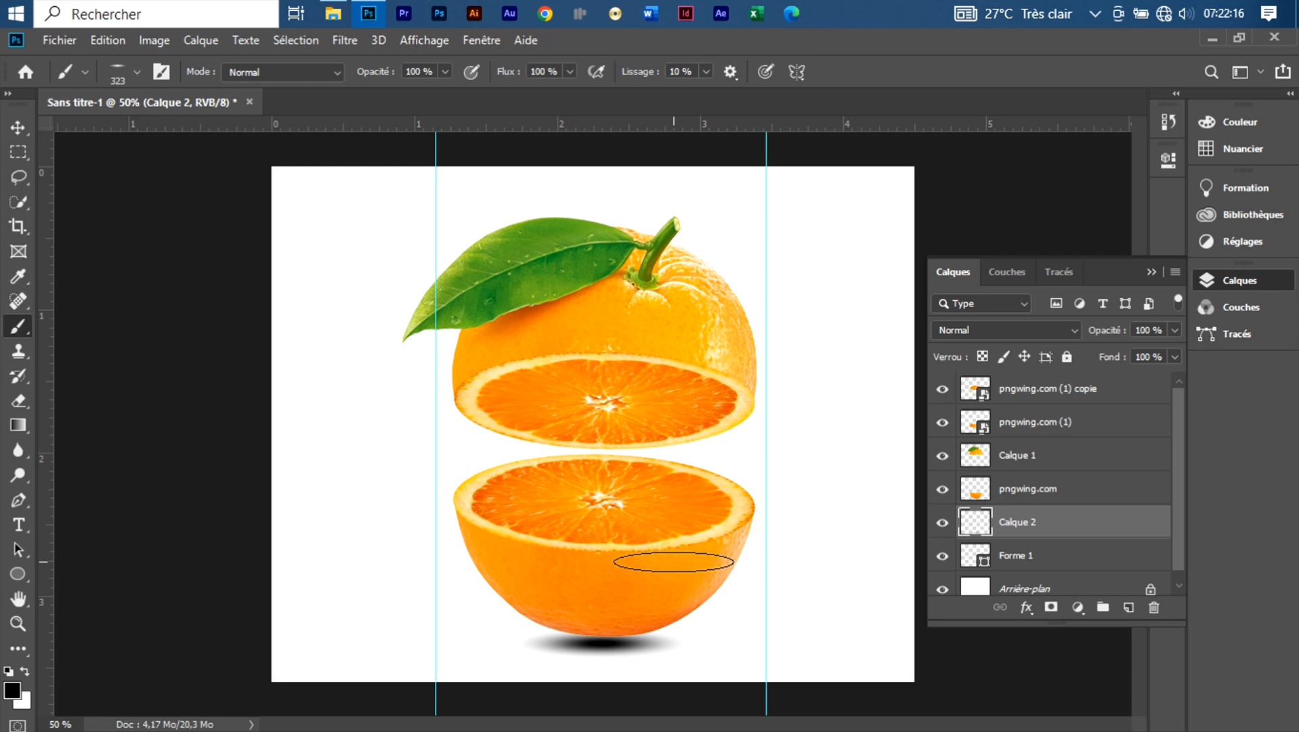
key("ctrl+t")
mouse_move(603, 619)
left_mouse_down()
mouse_move(594, 603)
mouse_move(600, 625)
left_mouse_up()
key("Down")
key("Down")
key("Down")
key("Down")
key("Down")
key("Down")
key("Down")
key("Down")
key("Down")
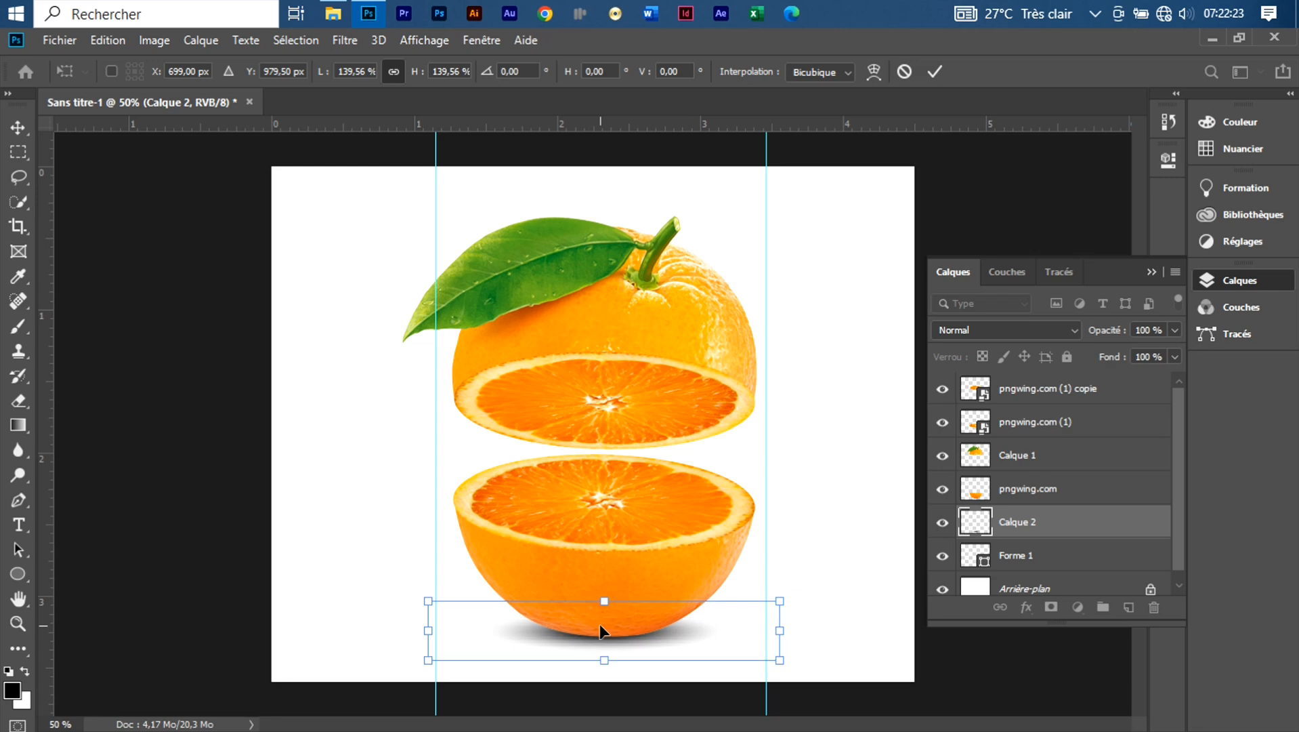
key("Return")
key("b")
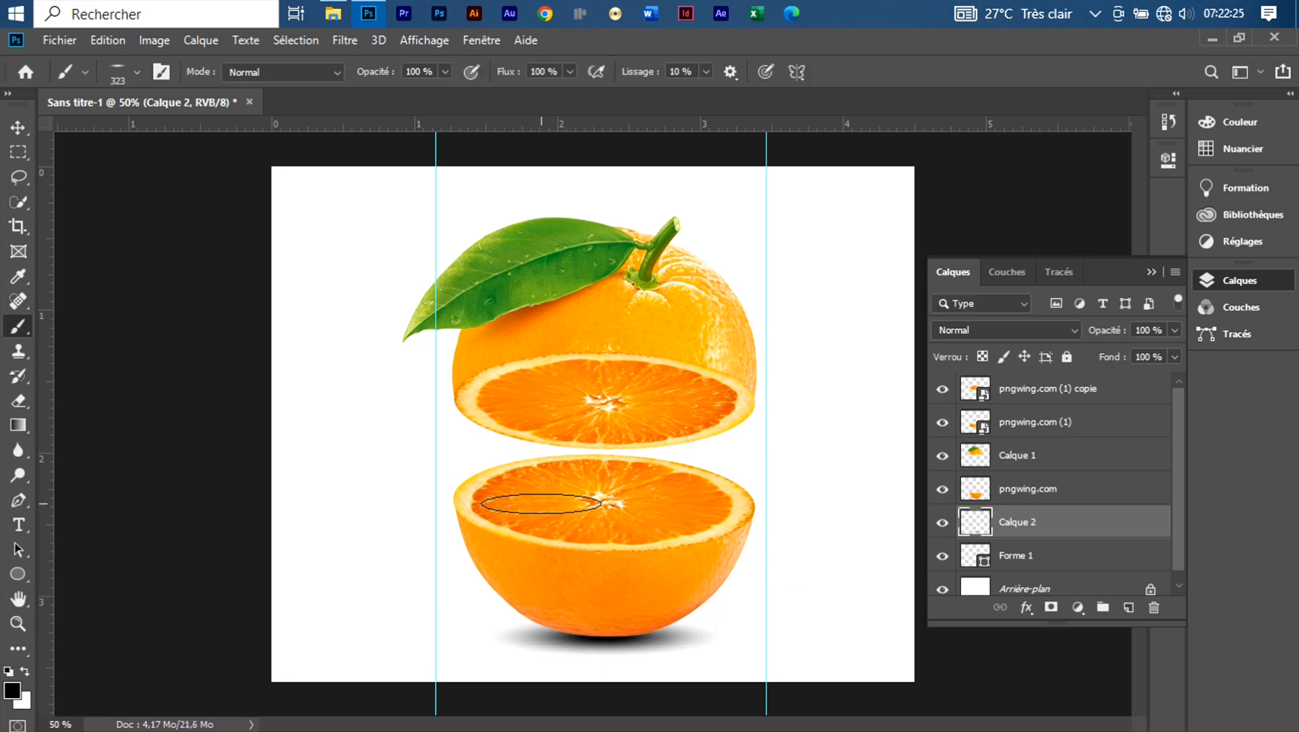
key("v")
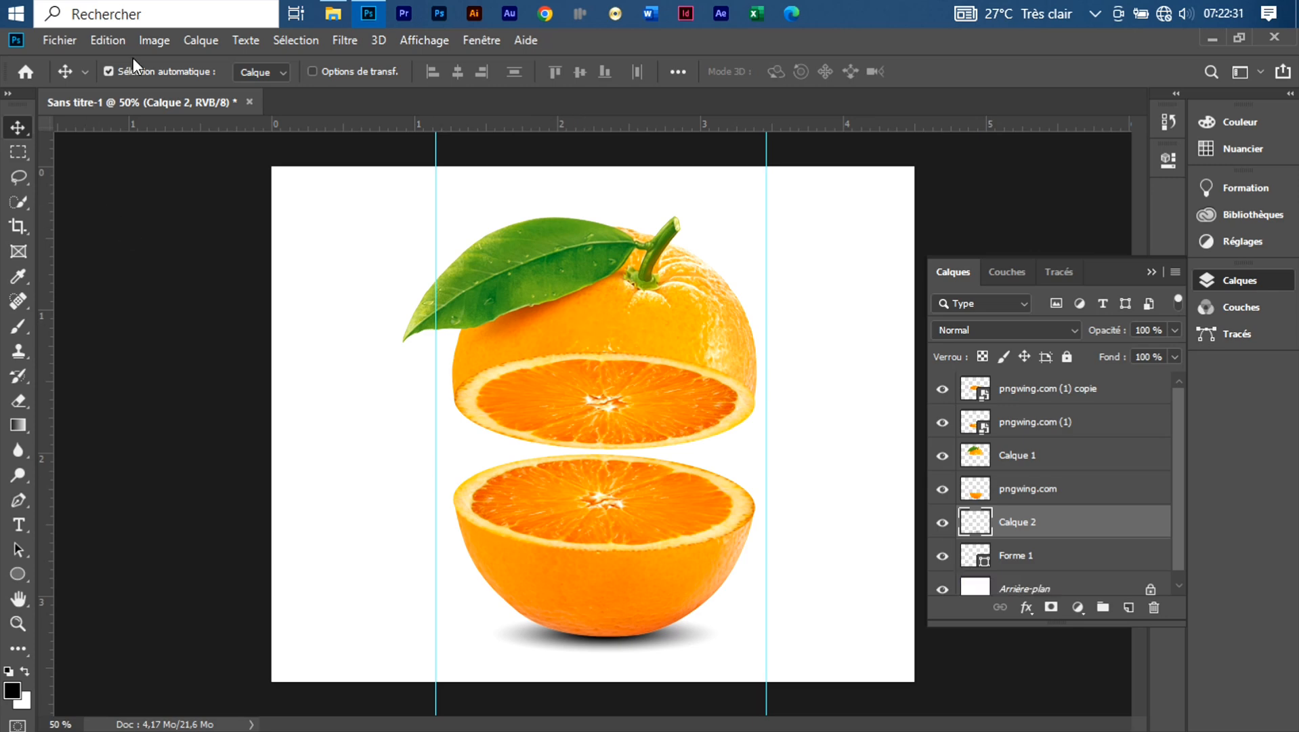
Place the downloaded juice splash image, pngwing.com (2), behind the lower orange half and shift it toward the right side of the canvas
left_click(334, 14)
left_click_drag(319, 200, 817, 516)
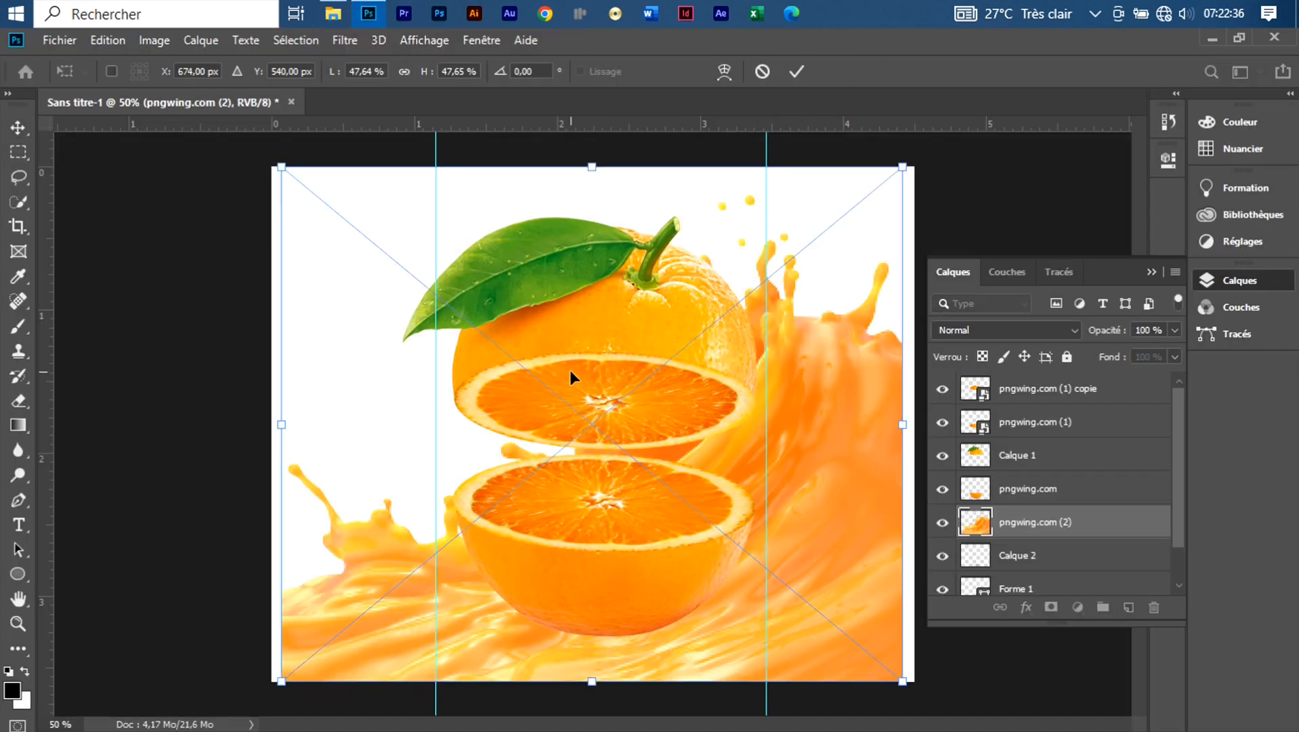
left_click_drag(774, 454, 843, 458)
key("ctrl+minus")
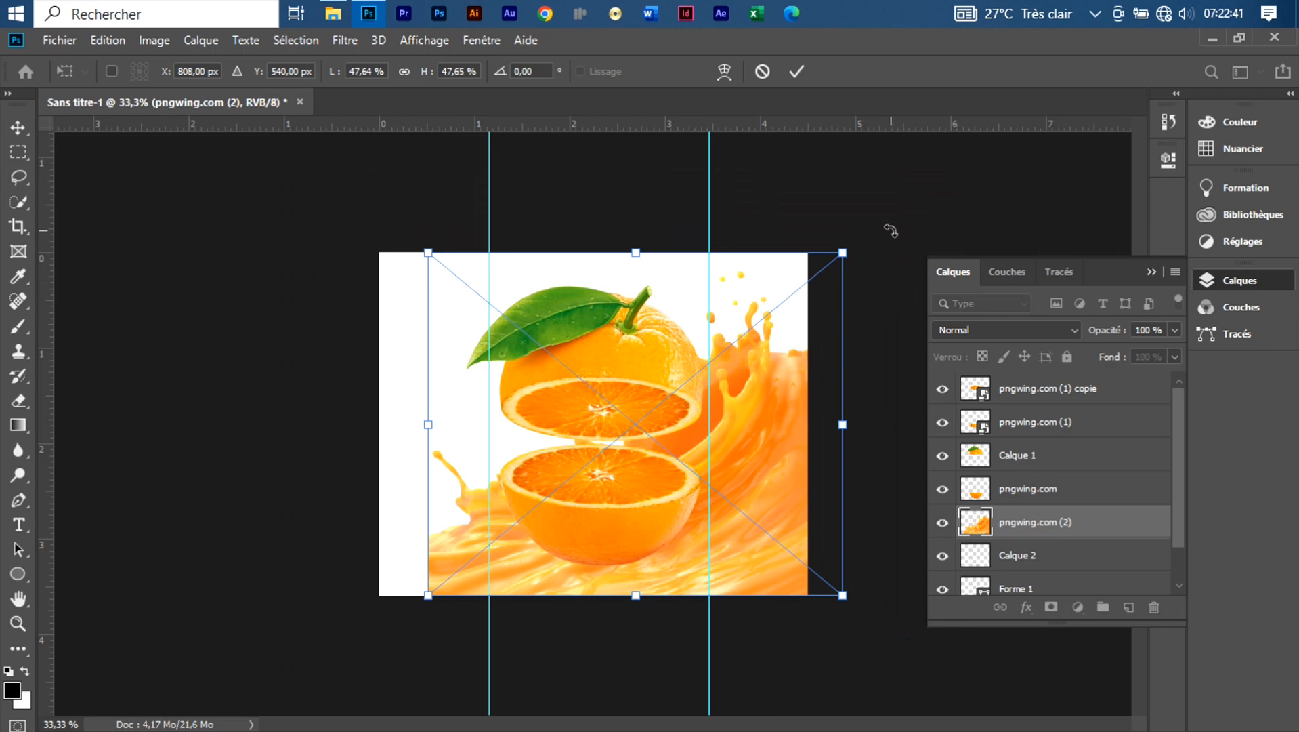
Rotate the juice splash by -21.28° and position it in the lower-right corner of the canvas
left_click_drag(888, 232, 833, 116)
left_click_drag(810, 474, 896, 498)
left_click_drag(783, 473, 771, 462)
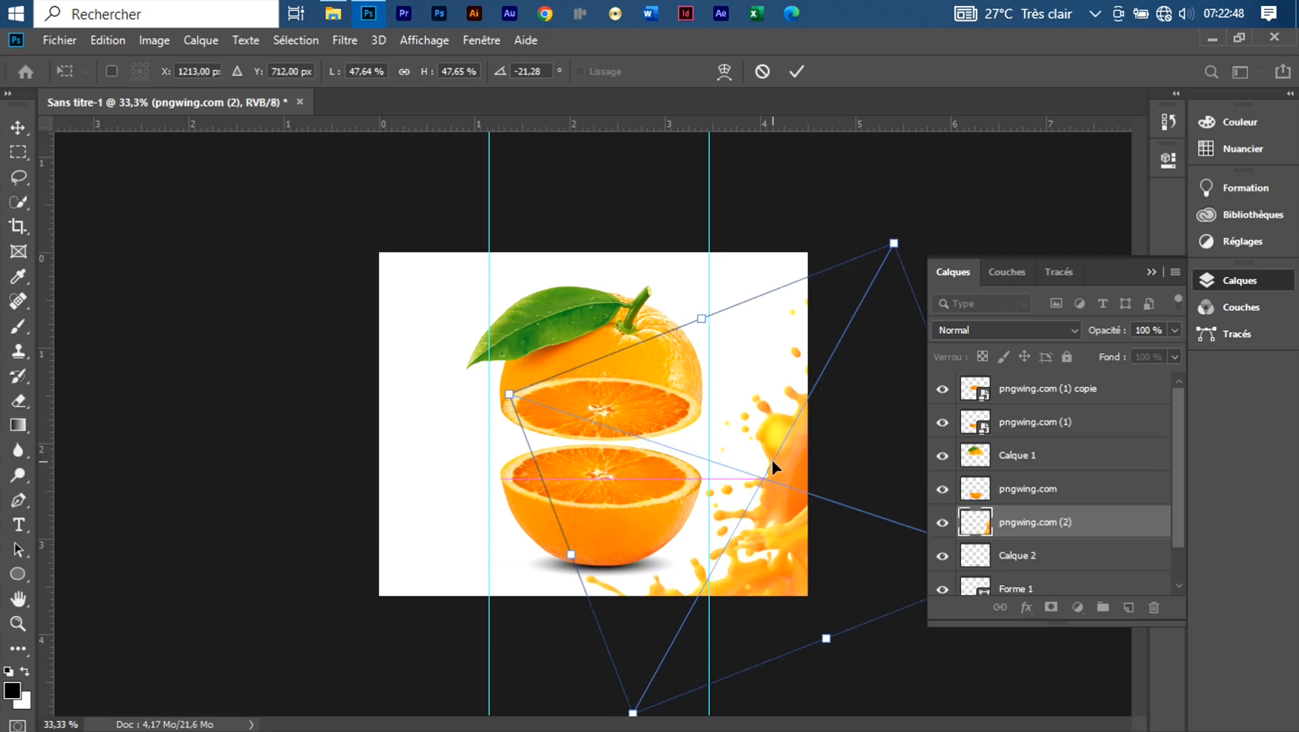
left_click(796, 72)
key("ctrl")
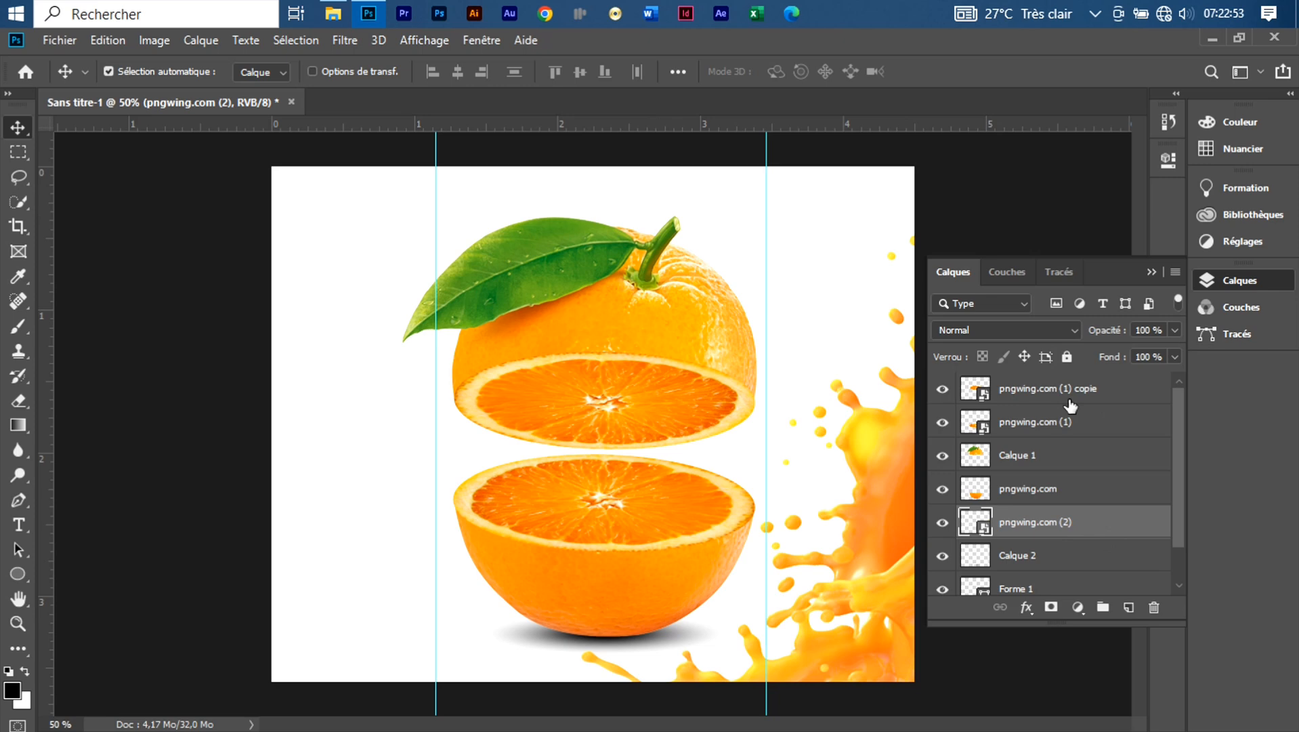
Add a colour balance adjustment layer above all layers, with cyan–red at +47 for midtones and +53 for highlights
left_click(1112, 396)
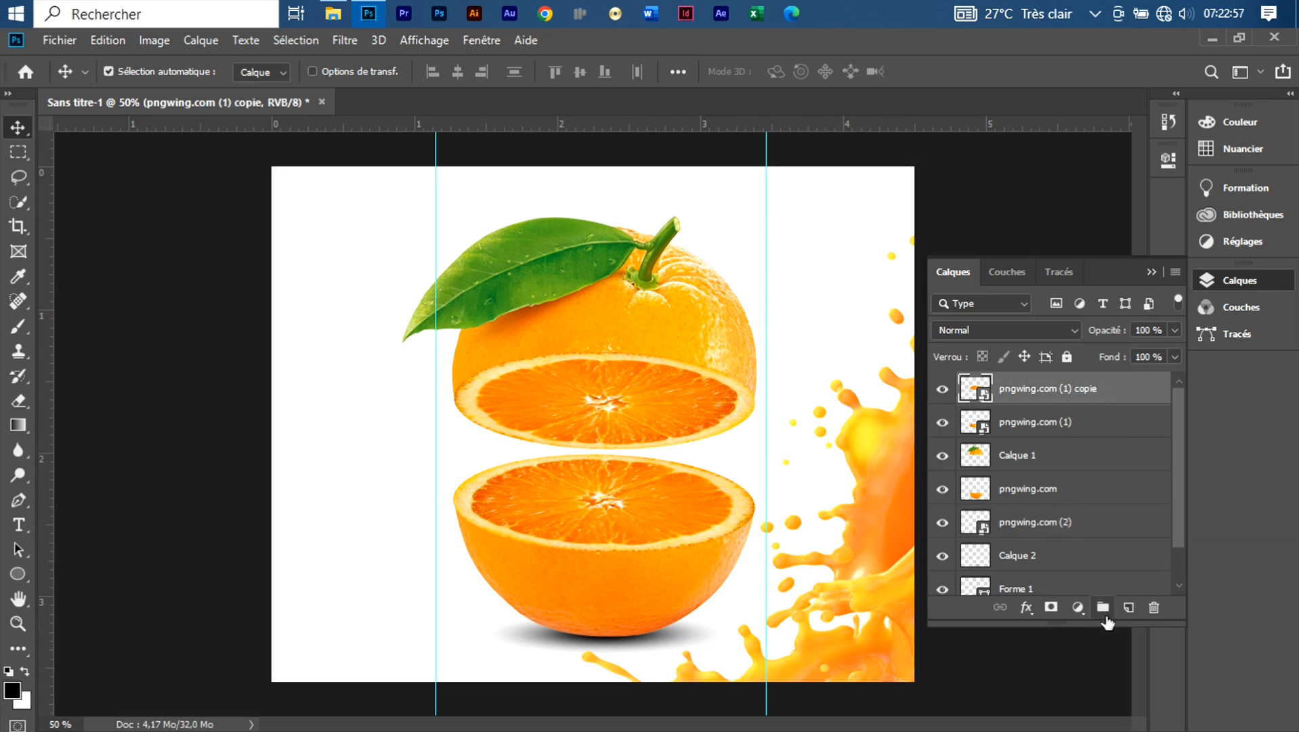
left_click(1078, 607)
left_click(1122, 441)
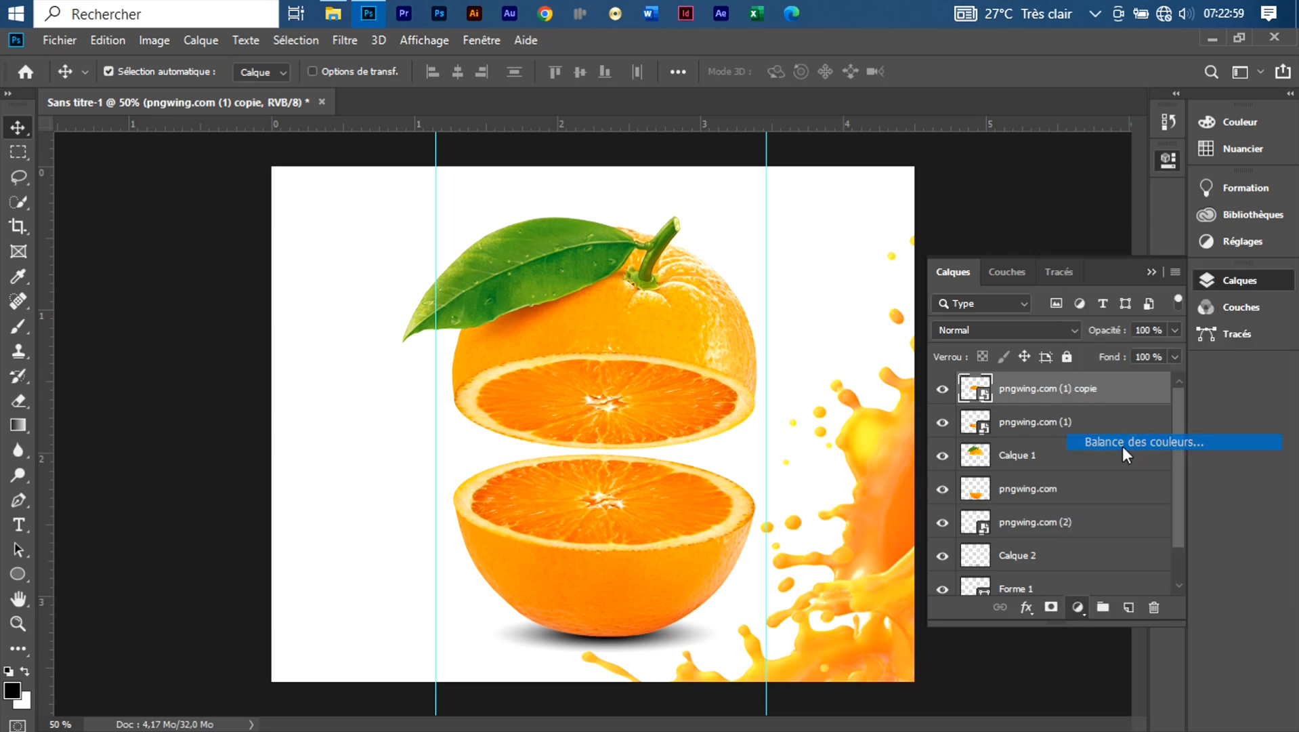
left_click_drag(982, 257, 1021, 252)
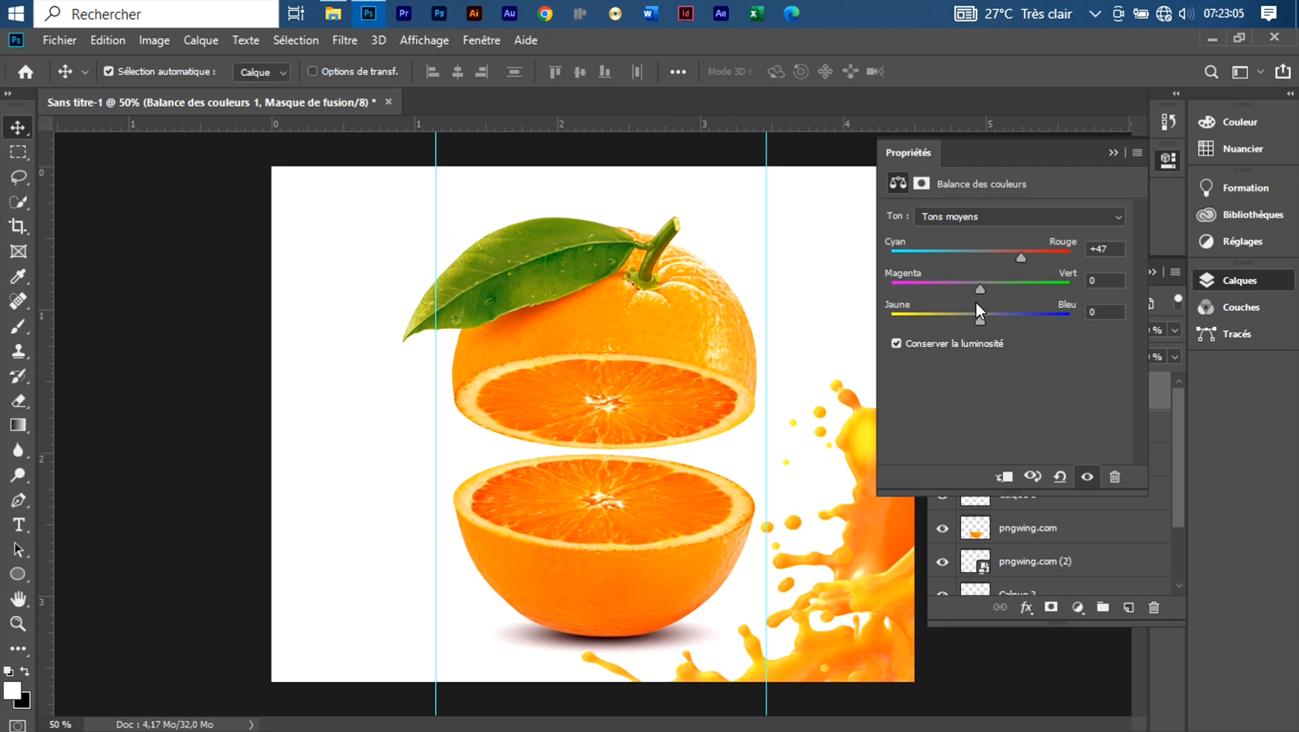
left_click(1009, 216)
left_click(959, 265)
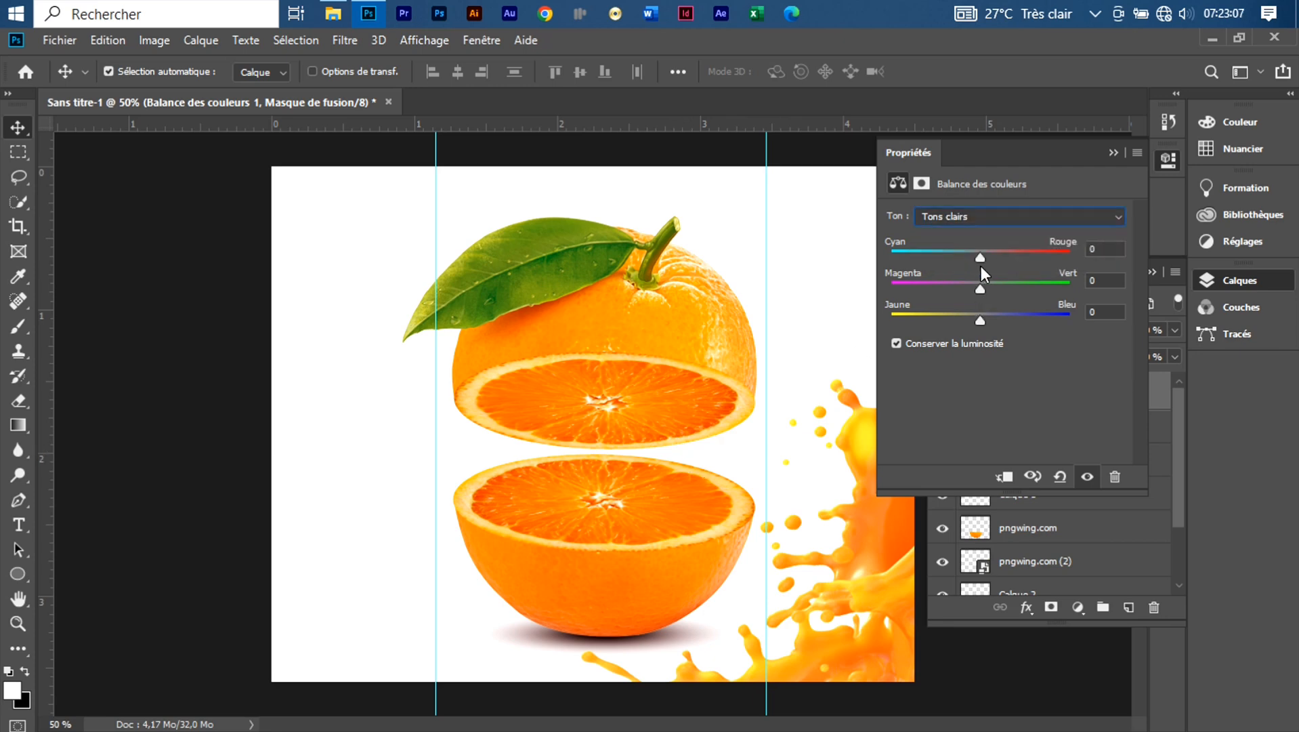
left_click_drag(980, 257, 1027, 254)
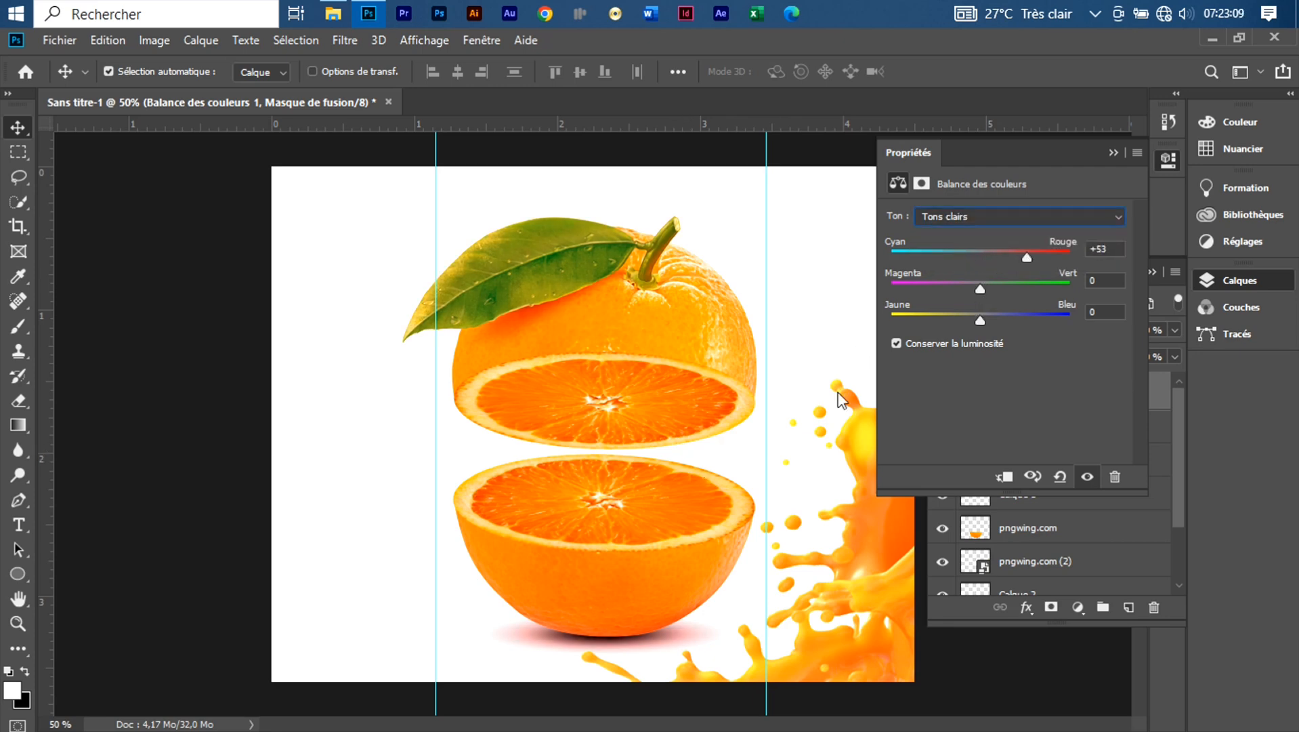
left_click(1114, 153)
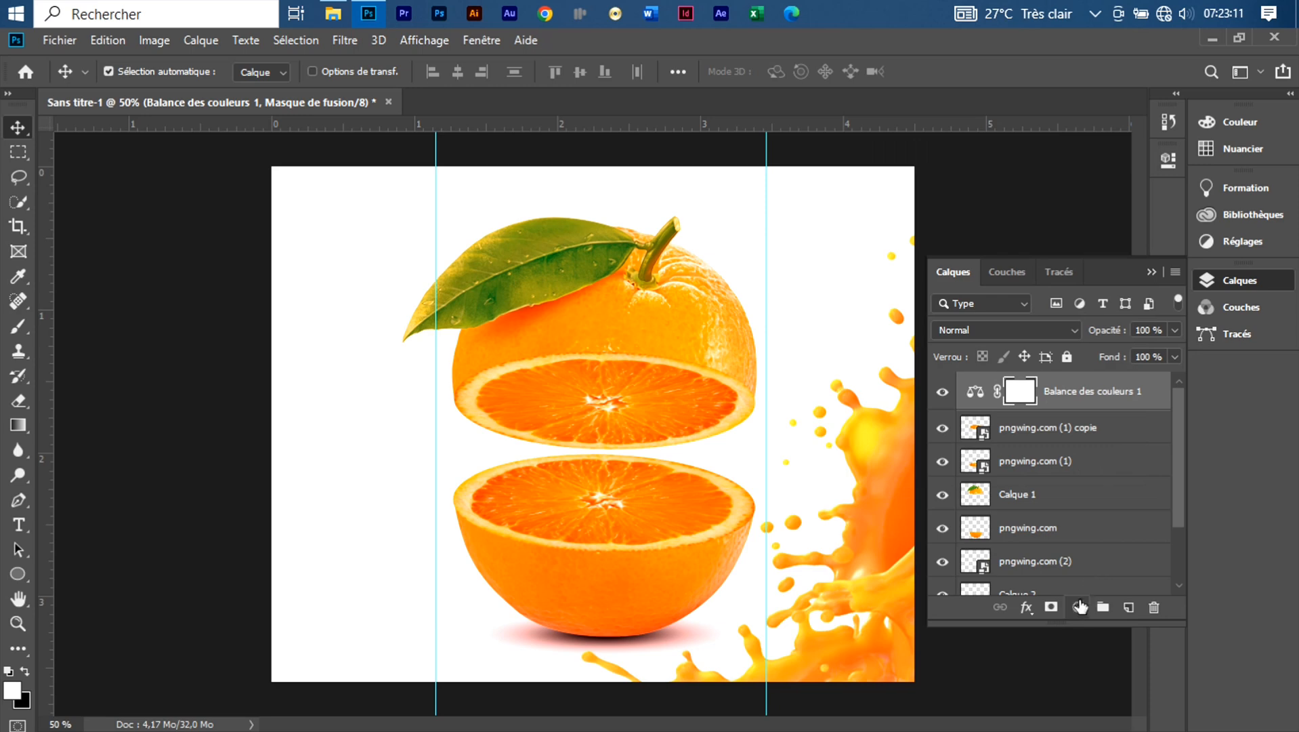
Add a channel mixer adjustment layer above the colour balance, keeping the default preset with red at +100%
left_click(1077, 607)
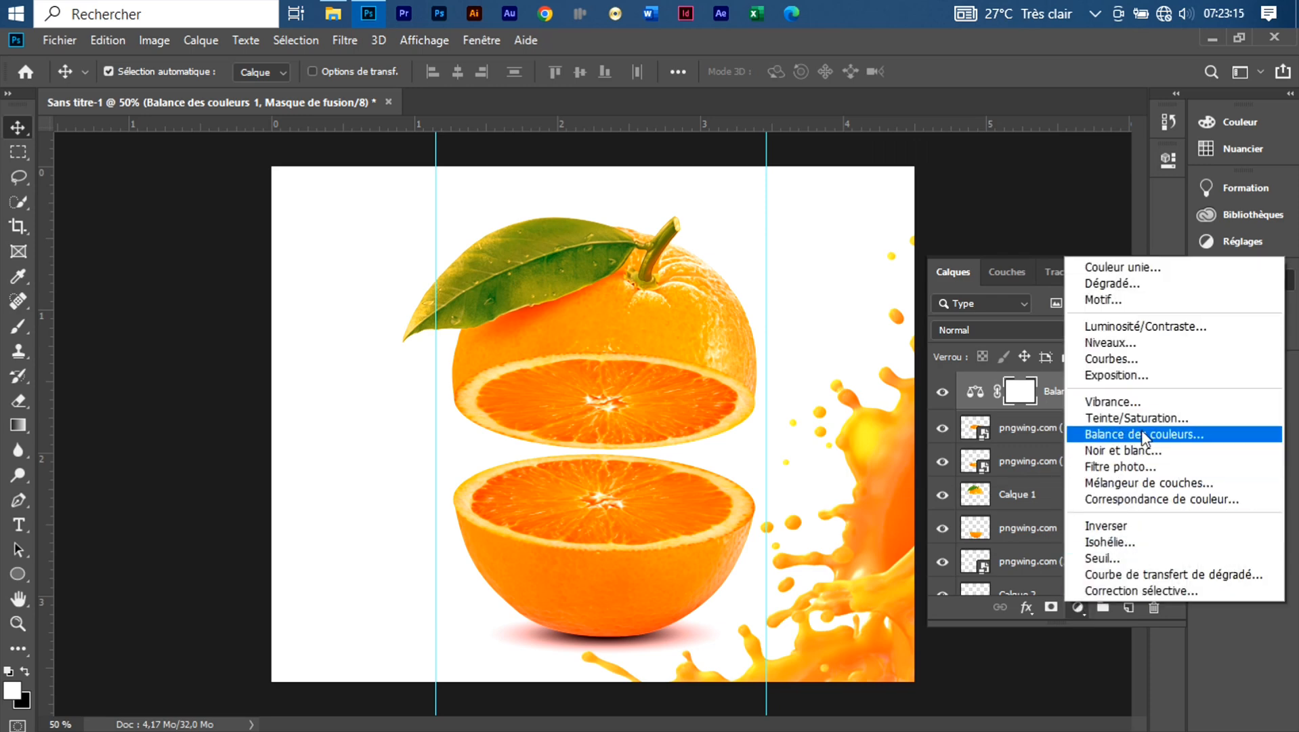
left_click(1149, 481)
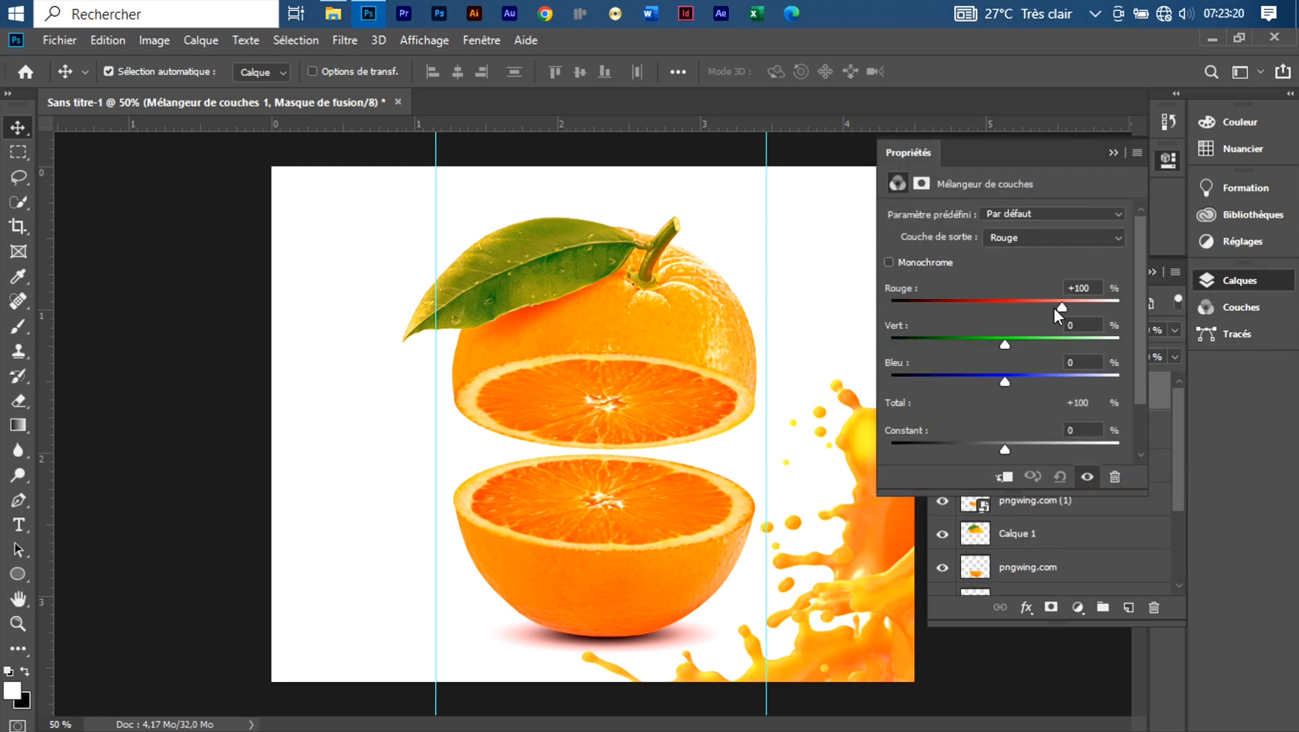
mouse_move(1061, 305)
left_mouse_down()
mouse_move(1041, 305)
mouse_move(1061, 311)
left_mouse_up()
left_click(1114, 152)
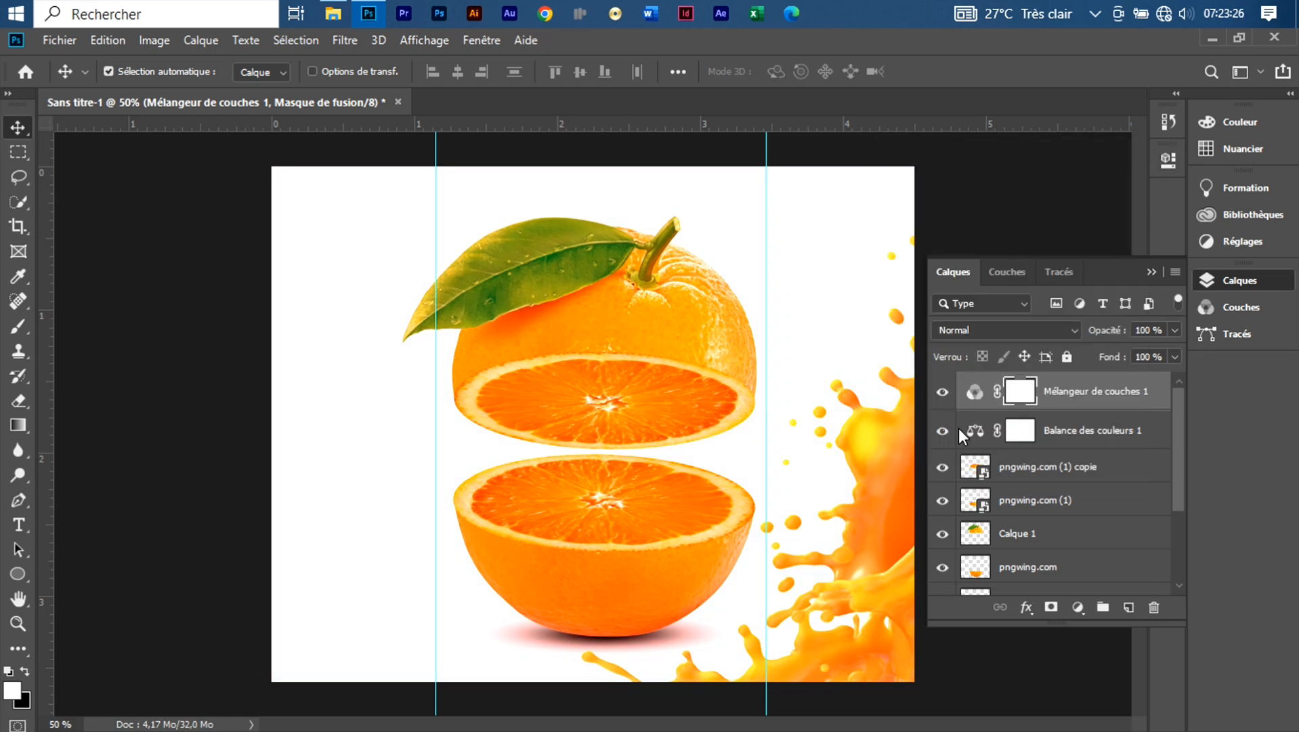
Add a brightness/contrast adjustment layer on top with brightness 19, deselect all layers and collapse the layer list
left_click(1077, 607)
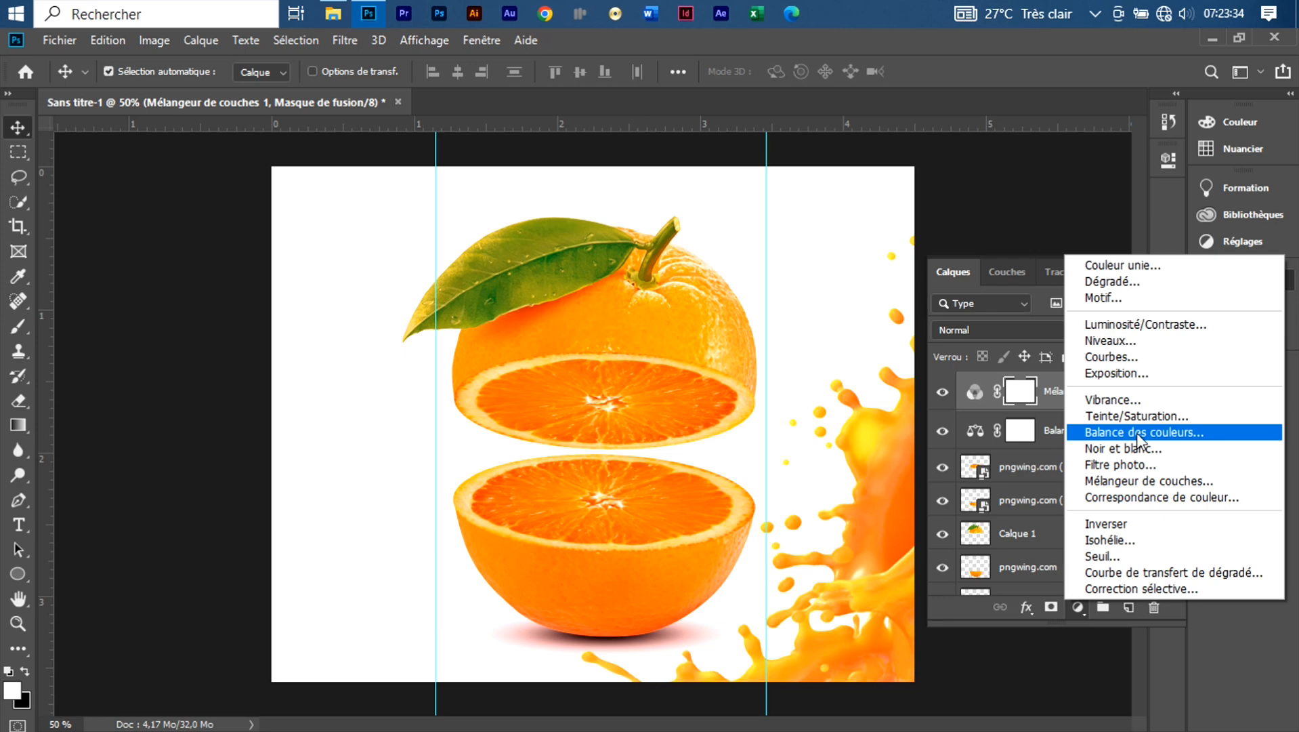
left_click(1125, 326)
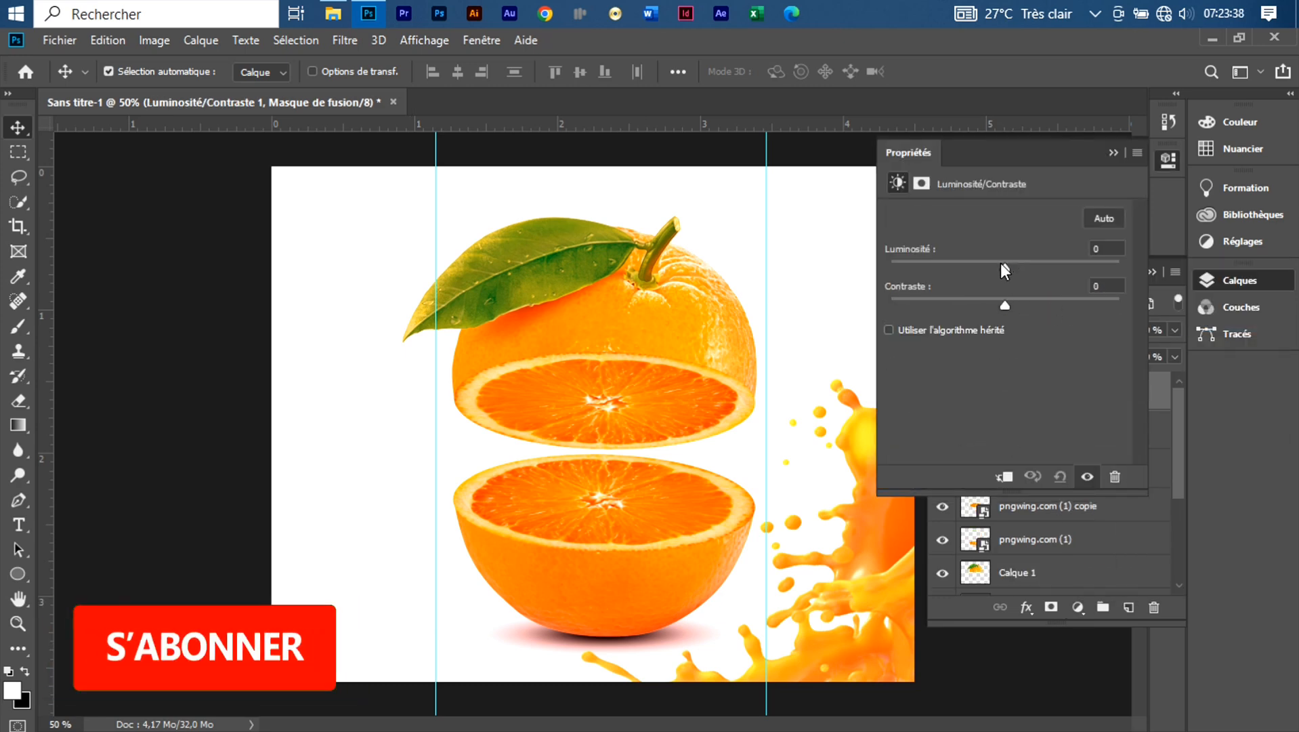
left_click_drag(1001, 263, 1019, 266)
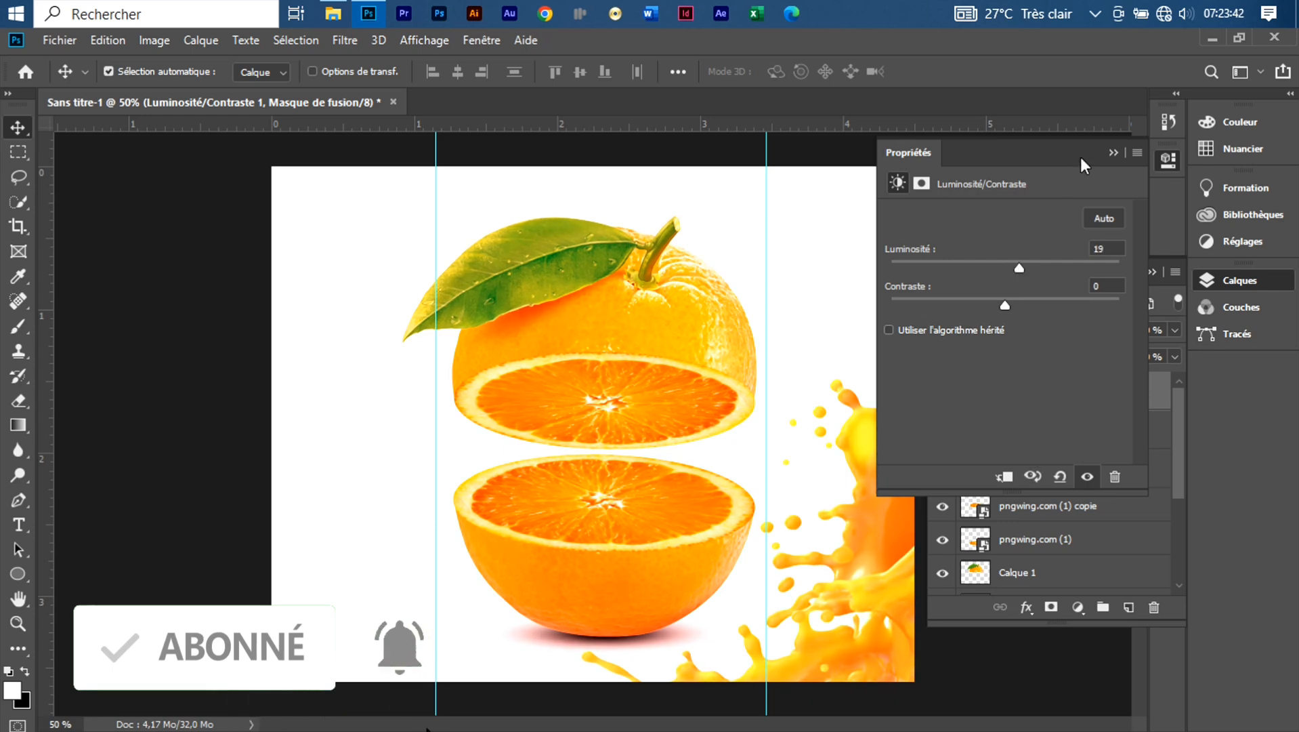
left_click(1114, 151)
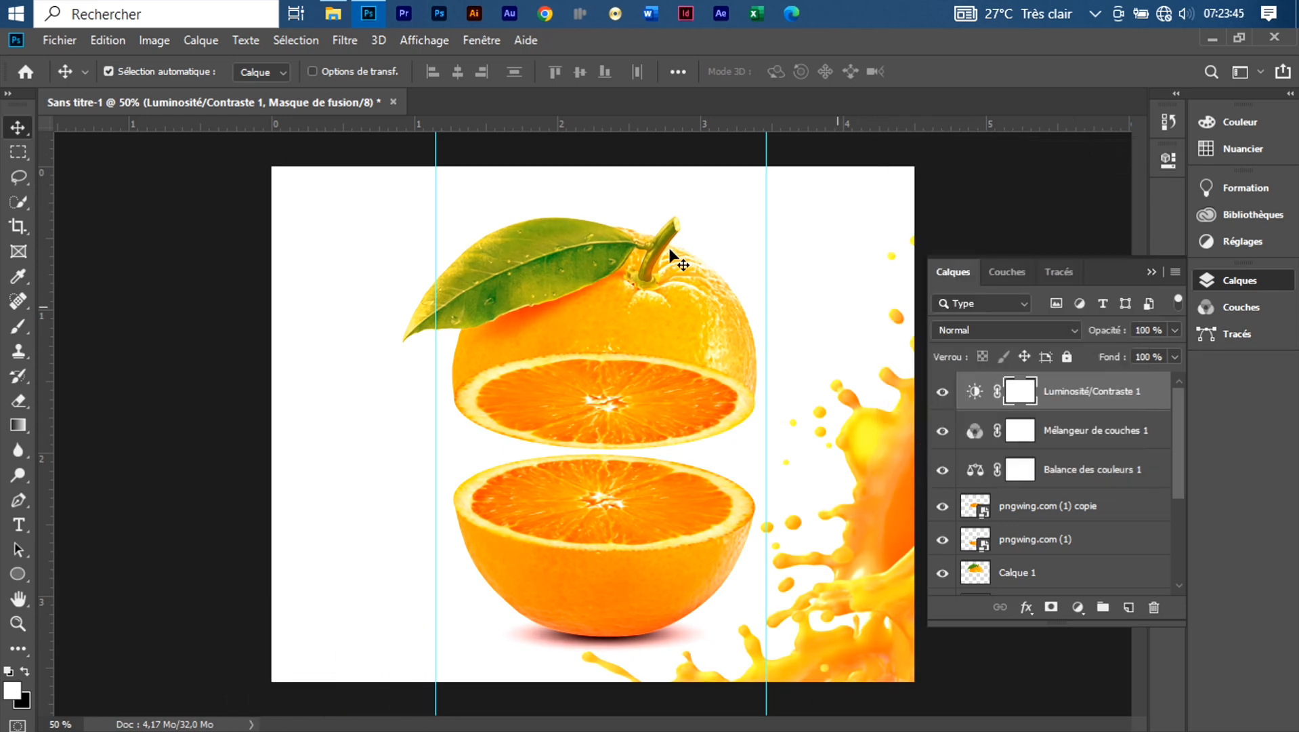
left_click(333, 405)
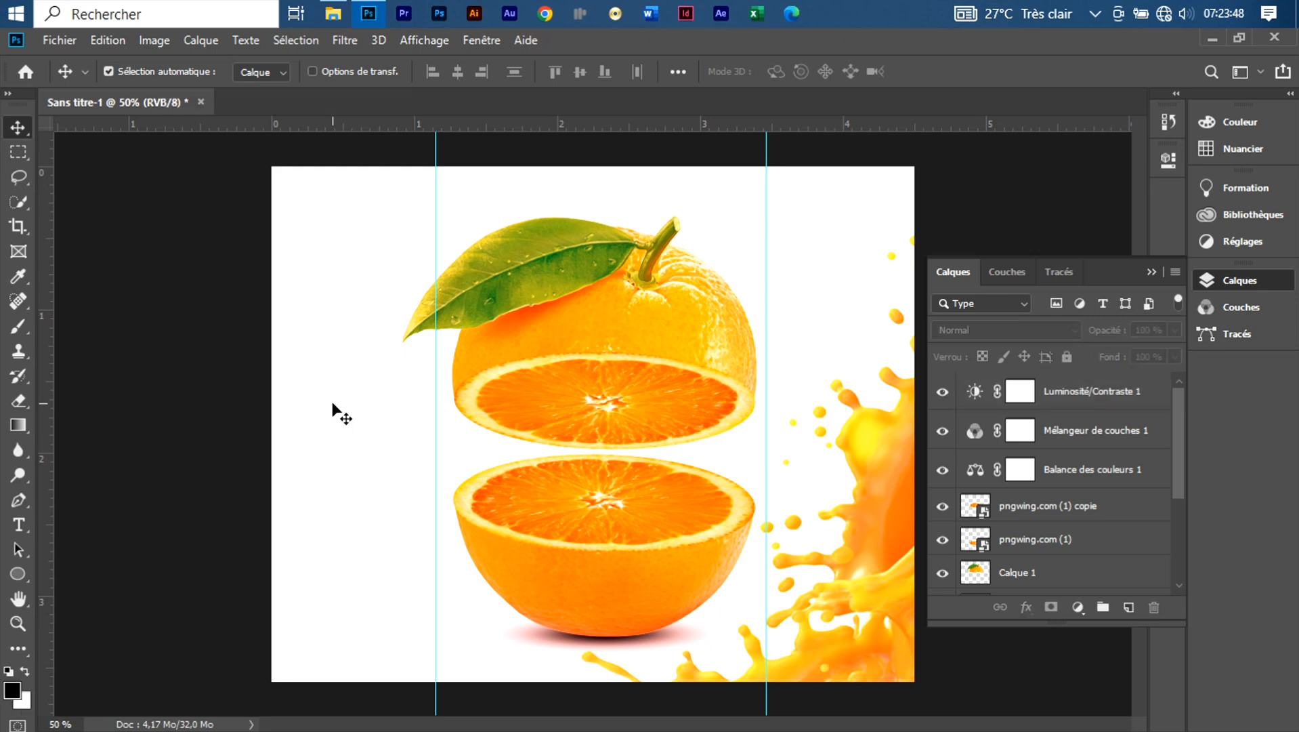
left_click(1151, 270)
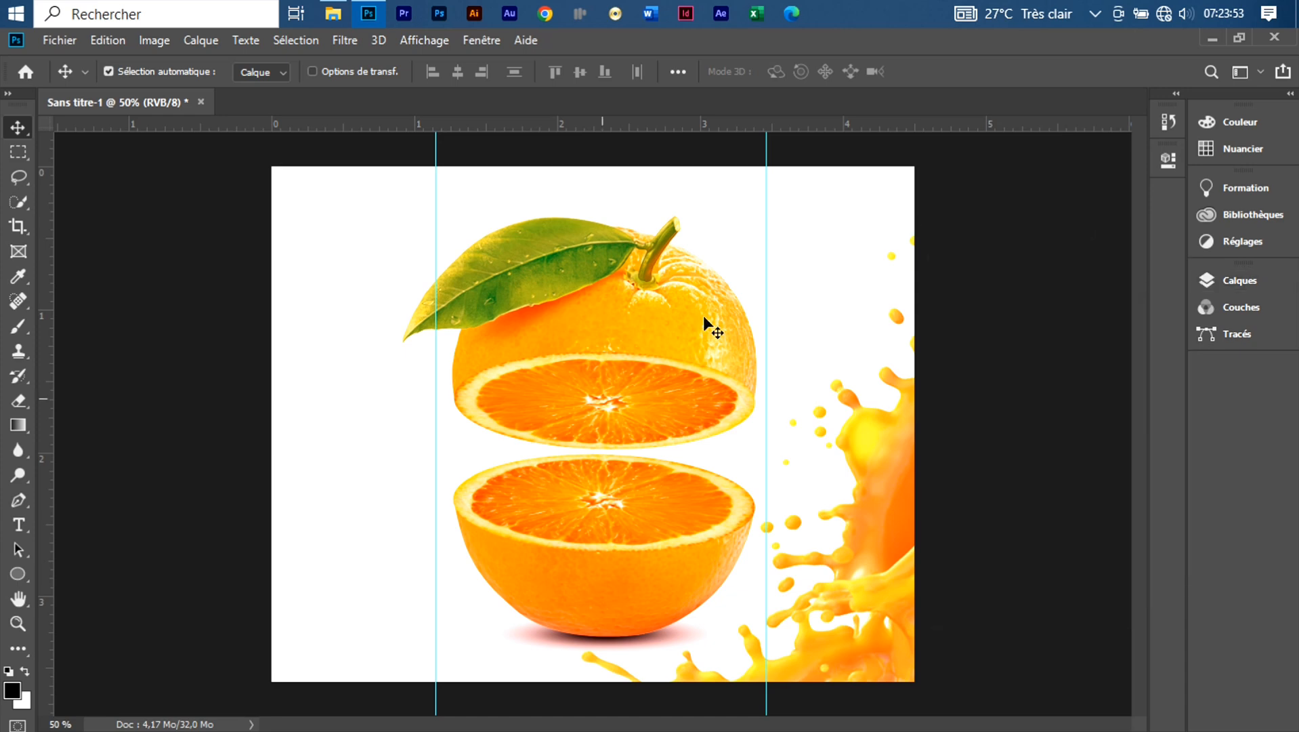